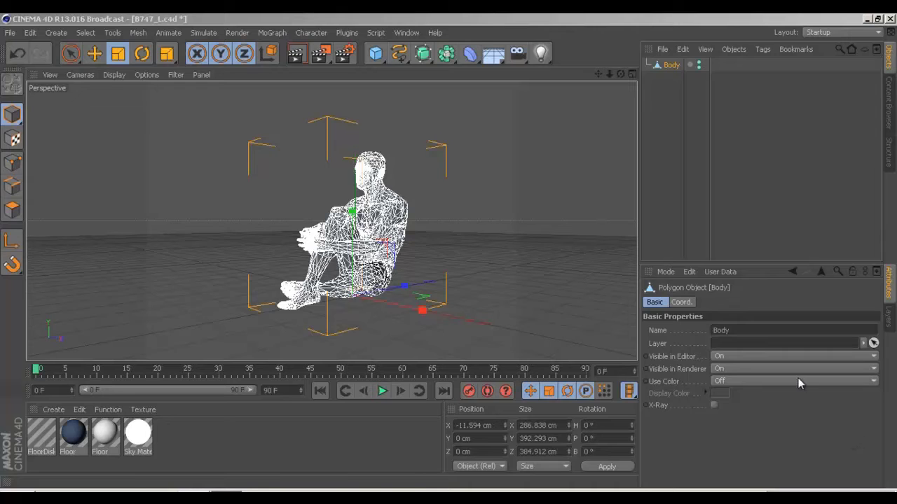
{"action": "mouse_move", "coordinate": [412, 249]}
{"action": "left_mouse_down", "text": "alt"}
{"action": "mouse_move", "coordinate": [456, 245]}
{"action": "mouse_move", "coordinate": [267, 254]}
{"action": "mouse_move", "coordinate": [510, 233]}
{"action": "left_mouse_up", "text": "alt"}
{"action": "mouse_move", "coordinate": [469, 232]}
{"action": "right_mouse_down", "text": "alt"}
{"action": "mouse_move", "coordinate": [498, 242]}
{"action": "mouse_move", "coordinate": [477, 241]}
{"action": "right_mouse_up", "text": "alt"}
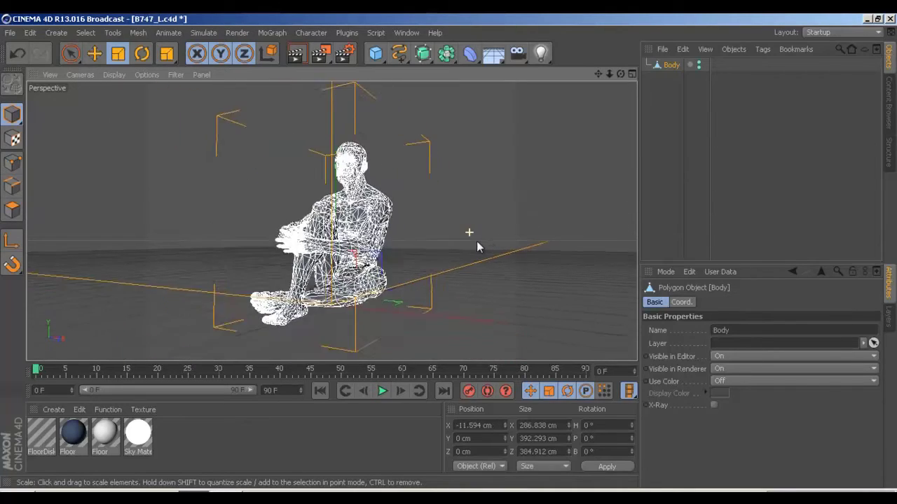
{"action": "mouse_move", "coordinate": [477, 241]}
{"action": "left_mouse_down", "text": "alt"}
{"action": "mouse_move", "coordinate": [405, 247]}
{"action": "mouse_move", "coordinate": [420, 250]}
{"action": "mouse_move", "coordinate": [395, 255]}
{"action": "mouse_move", "coordinate": [423, 248]}
{"action": "mouse_move", "coordinate": [395, 269]}
{"action": "left_mouse_up", "text": "alt"}
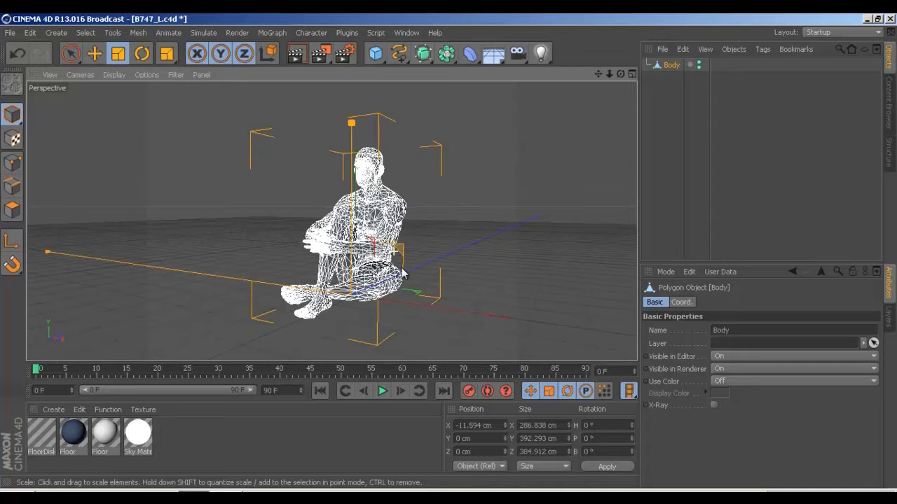
{"action": "mouse_move", "coordinate": [395, 269]}
{"action": "left_mouse_down", "text": "alt"}
{"action": "mouse_move", "coordinate": [423, 264]}
{"action": "mouse_move", "coordinate": [393, 254]}
{"action": "mouse_move", "coordinate": [408, 255]}
{"action": "mouse_move", "coordinate": [394, 261]}
{"action": "mouse_move", "coordinate": [406, 238]}
{"action": "mouse_move", "coordinate": [141, 226]}
{"action": "mouse_move", "coordinate": [445, 251]}
{"action": "mouse_move", "coordinate": [493, 243]}
{"action": "mouse_move", "coordinate": [306, 246]}
{"action": "left_mouse_up", "text": "alt"}
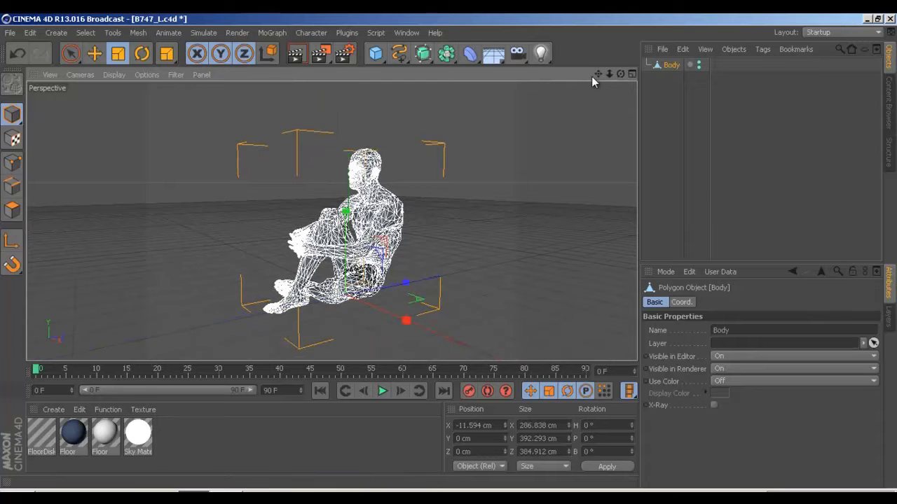
{"action": "mouse_move", "coordinate": [448, 251]}
{"action": "left_mouse_down", "text": "alt"}
{"action": "mouse_move", "coordinate": [463, 242]}
{"action": "mouse_move", "coordinate": [446, 254]}
{"action": "left_mouse_up", "text": "alt"}
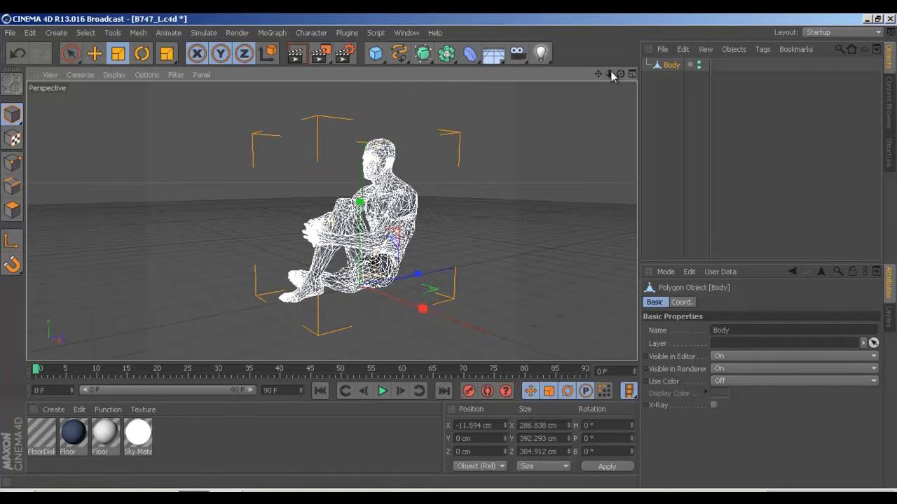
{"action": "scroll", "coordinate": [449, 254], "scroll_direction": "down", "scroll_amount": 2}
{"action": "scroll", "coordinate": [448, 255], "scroll_direction": "up", "scroll_amount": 3}
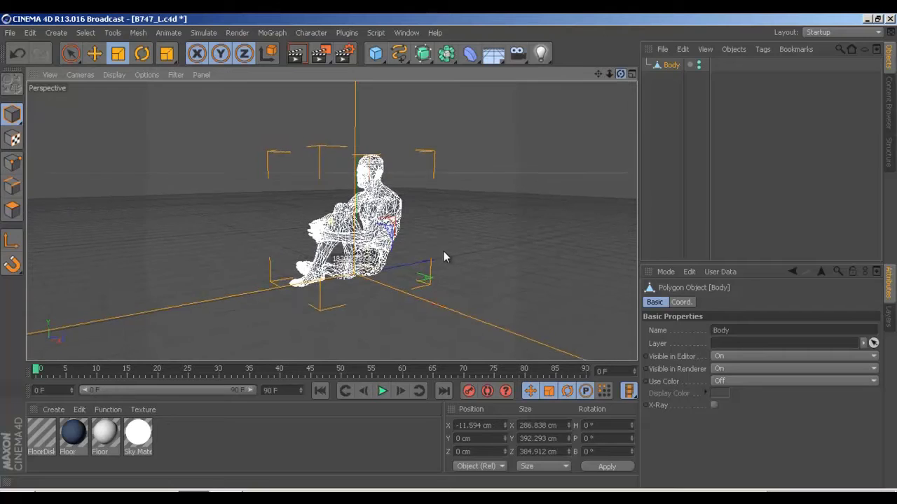
{"action": "left_click_drag", "start_coordinate": [443, 251], "coordinate": [538, 141], "text": "alt"}
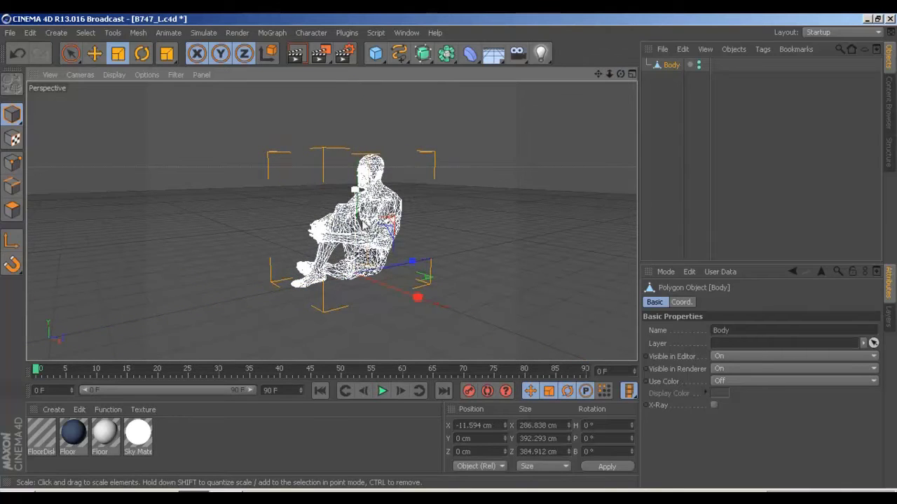
{"action": "left_click", "coordinate": [470, 231]}
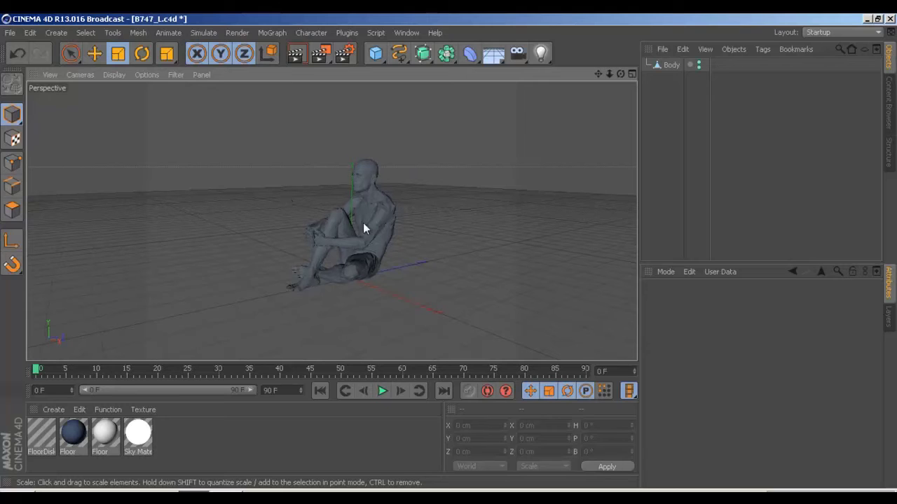
Add a cube primitive and move it out along the X axis
{"action": "left_click", "coordinate": [376, 53]}
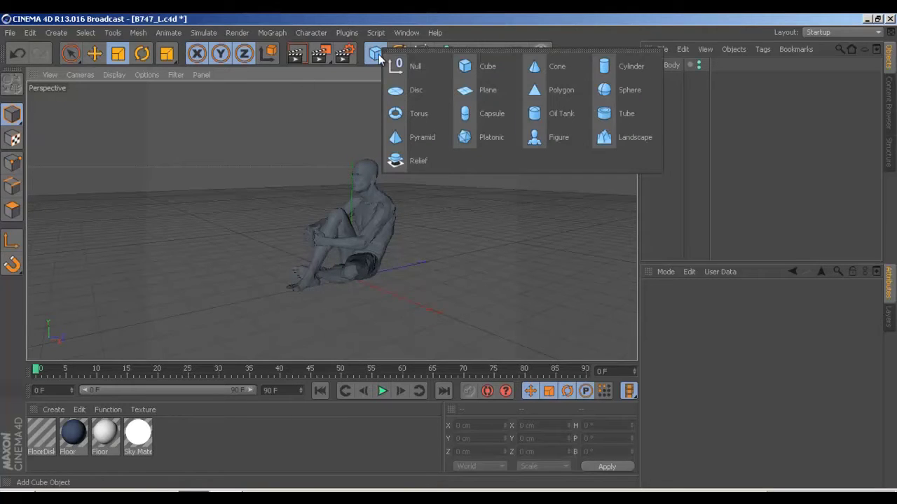
{"action": "left_click", "coordinate": [486, 66]}
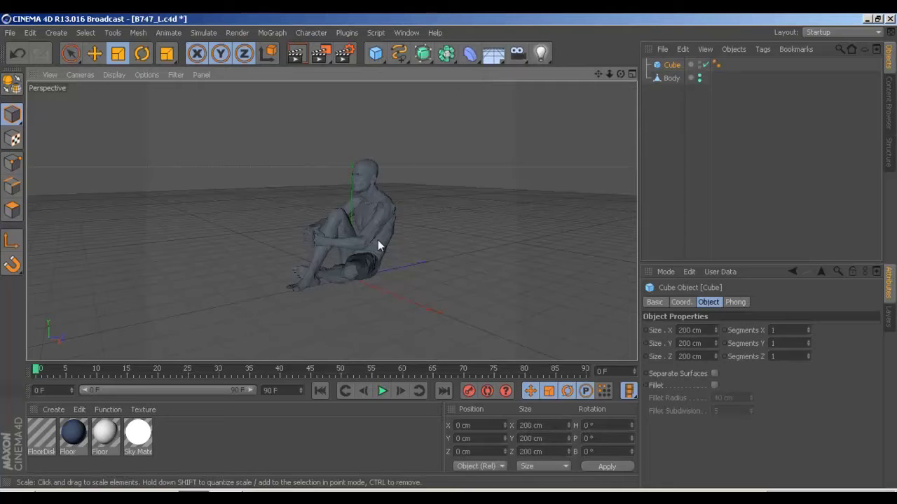
{"action": "key", "text": "e"}
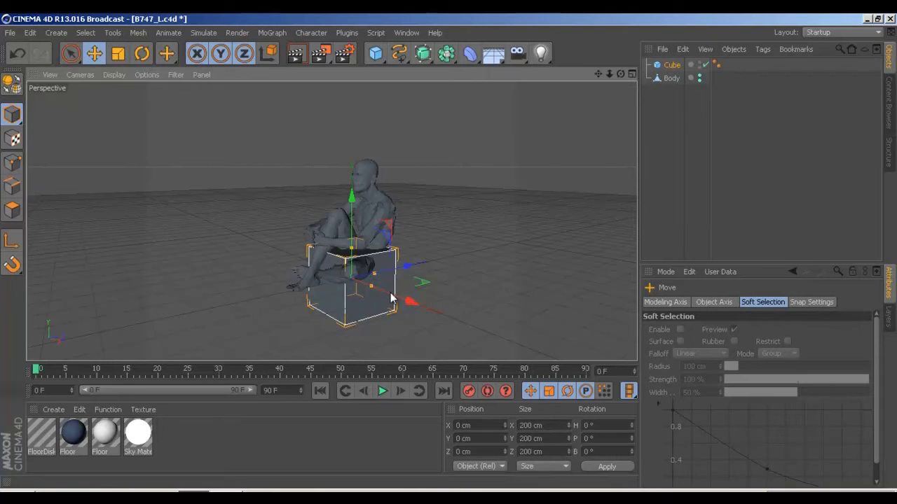
{"action": "left_click_drag", "start_coordinate": [391, 298], "coordinate": [466, 313]}
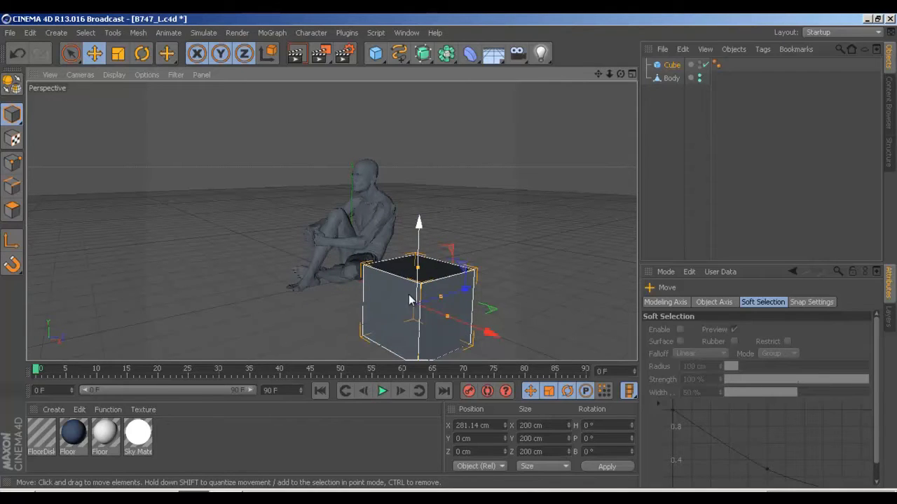
Enter 10 cm for the cube's X, Y and Z sizes and save the scene
{"action": "left_click", "coordinate": [671, 66]}
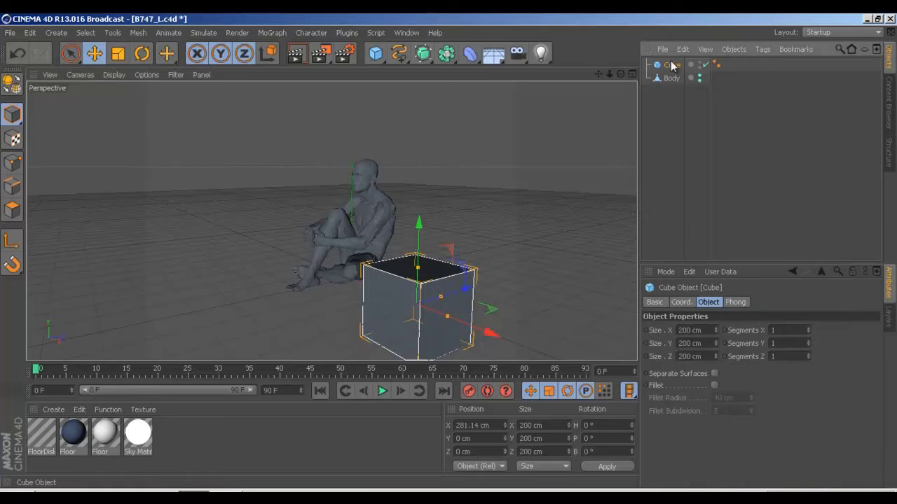
{"action": "left_click", "coordinate": [690, 330]}
{"action": "type", "text": "10"}
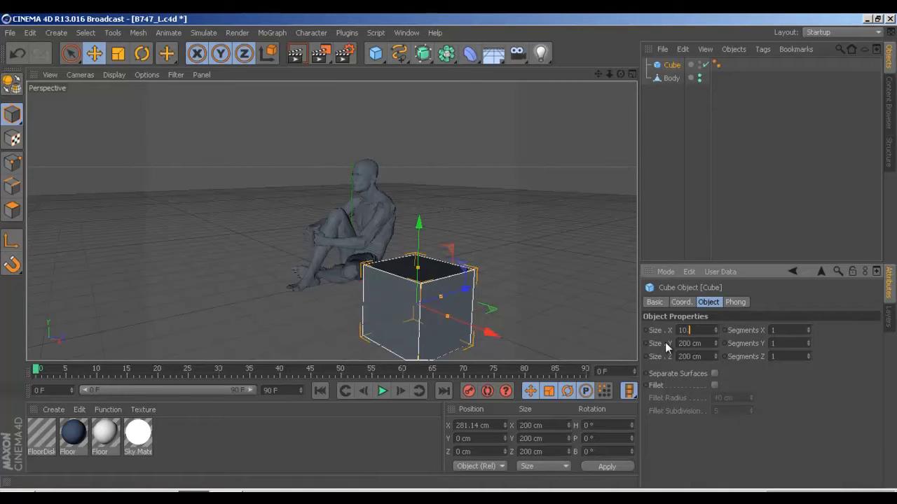
{"action": "key", "text": "Return"}
{"action": "left_click", "coordinate": [699, 344]}
{"action": "type", "text": "10"}
{"action": "key", "text": "Return"}
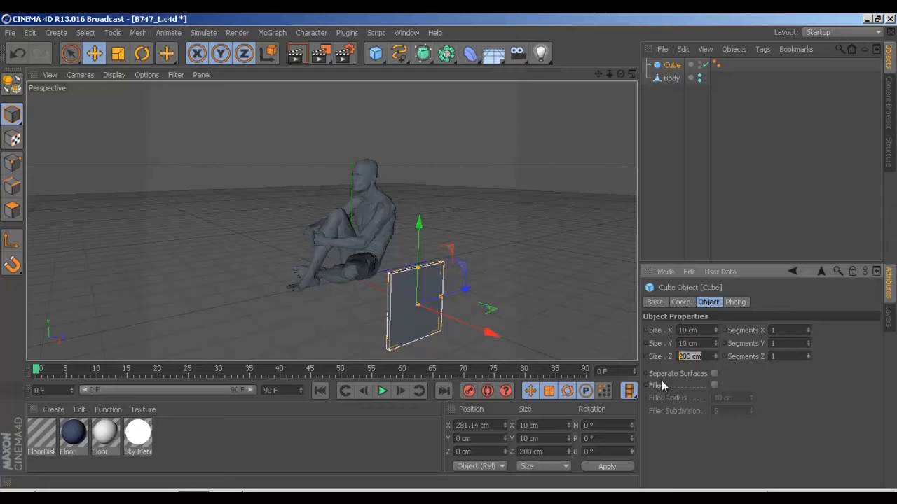
{"action": "type", "text": "10"}
{"action": "key", "text": "Return"}
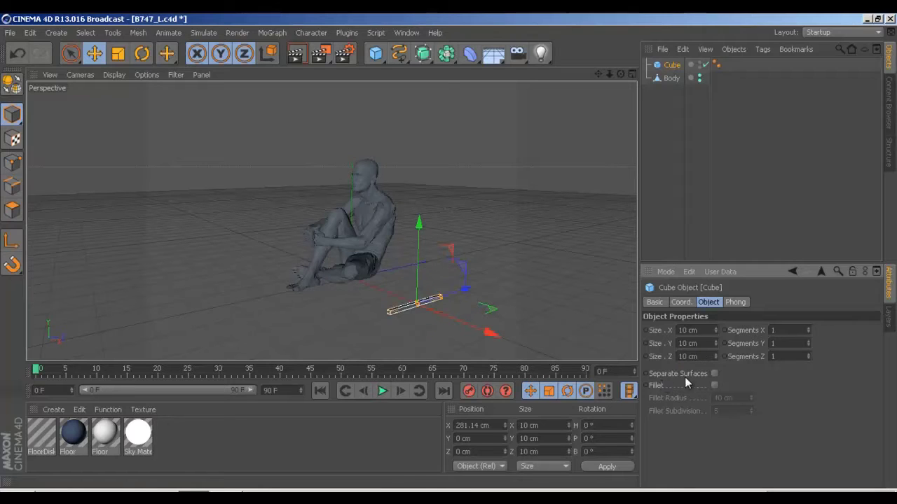
{"action": "left_click", "coordinate": [502, 306]}
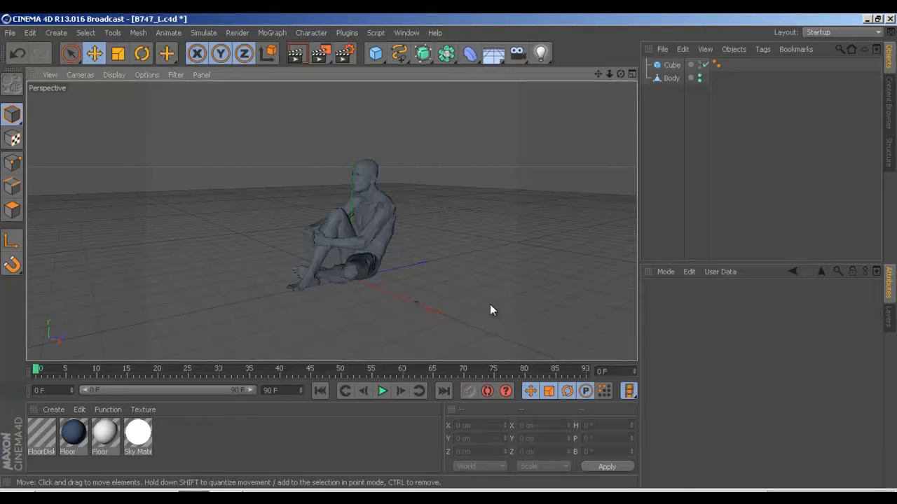
{"action": "key", "text": "ctrl+s"}
Revisit the cube's X and Z sizes, then nudge the small cube slightly along the floor
{"action": "left_click", "coordinate": [668, 65]}
{"action": "left_click", "coordinate": [703, 334]}
{"action": "type", "text": "15"}
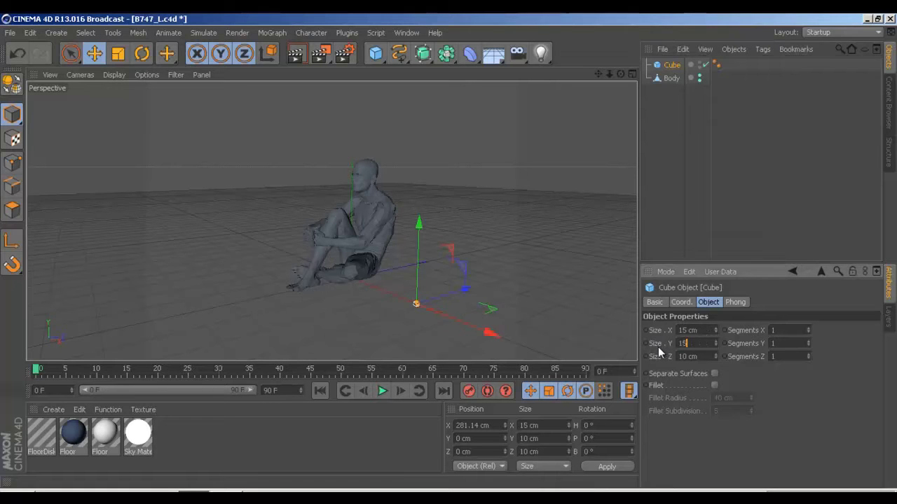
{"action": "left_click", "coordinate": [703, 356]}
{"action": "type", "text": "15"}
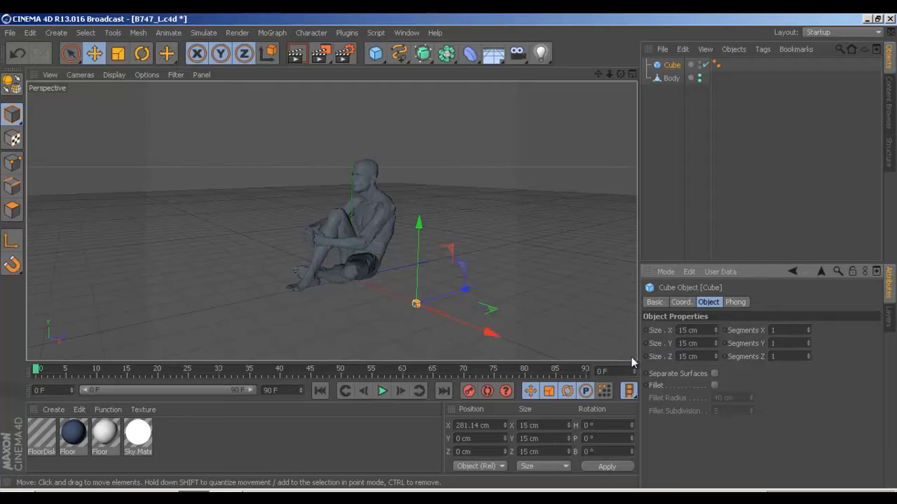
{"action": "left_click", "coordinate": [505, 264]}
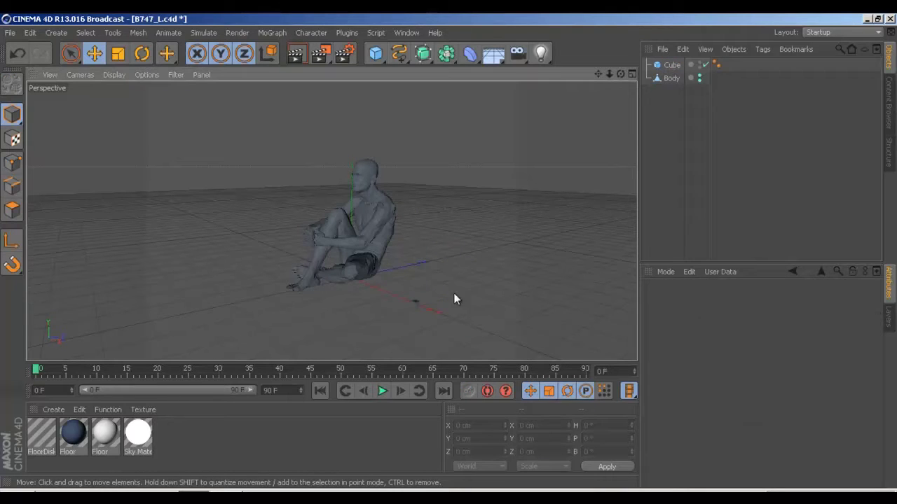
{"action": "scroll", "coordinate": [400, 314], "scroll_direction": "up", "scroll_amount": 2}
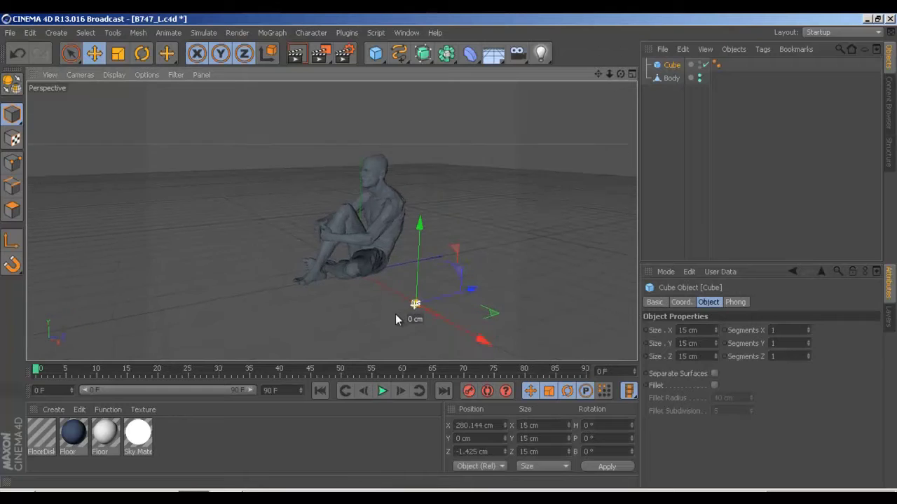
{"action": "mouse_move", "coordinate": [400, 315]}
{"action": "left_mouse_down", "text": "alt"}
{"action": "mouse_move", "coordinate": [474, 270]}
{"action": "mouse_move", "coordinate": [429, 316]}
{"action": "left_mouse_up", "text": "alt"}
{"action": "scroll", "coordinate": [472, 283], "scroll_direction": "up", "scroll_amount": 5}
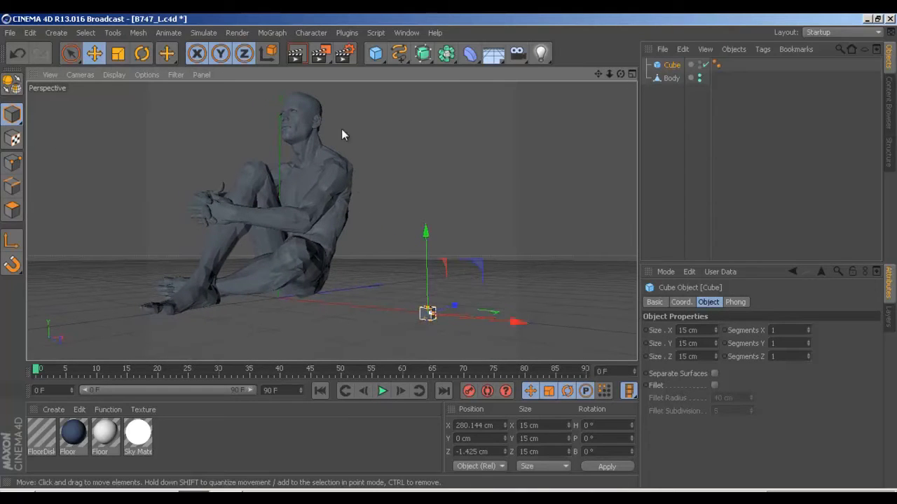
Add a Cloner object and place the cube inside it
{"action": "left_click", "coordinate": [270, 34]}
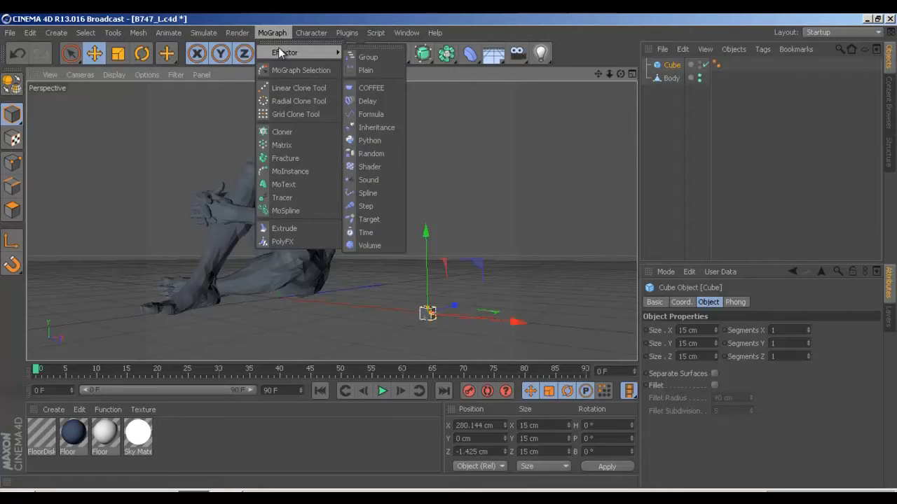
{"action": "left_click", "coordinate": [290, 132]}
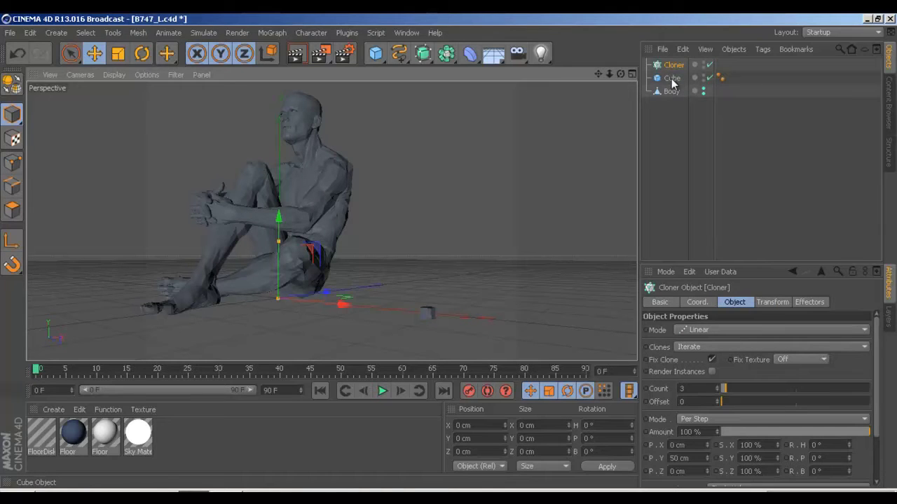
{"action": "left_click_drag", "start_coordinate": [671, 81], "coordinate": [678, 66]}
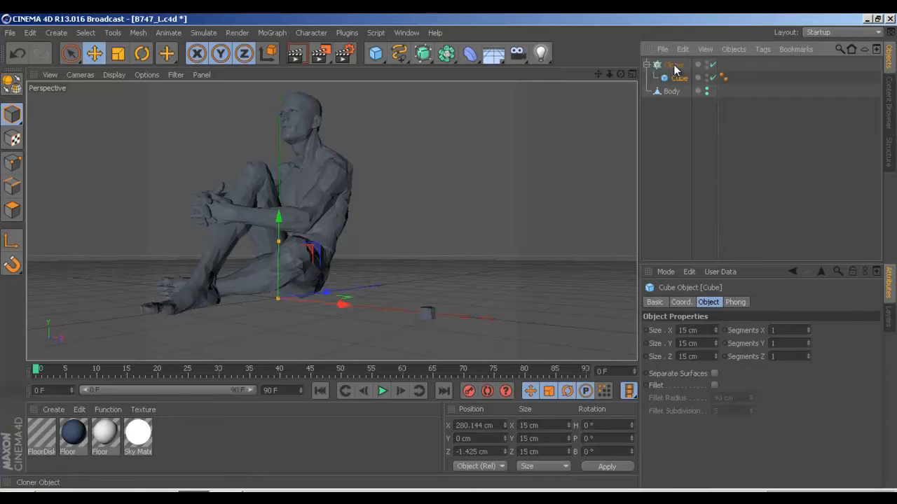
{"action": "left_click", "coordinate": [673, 65]}
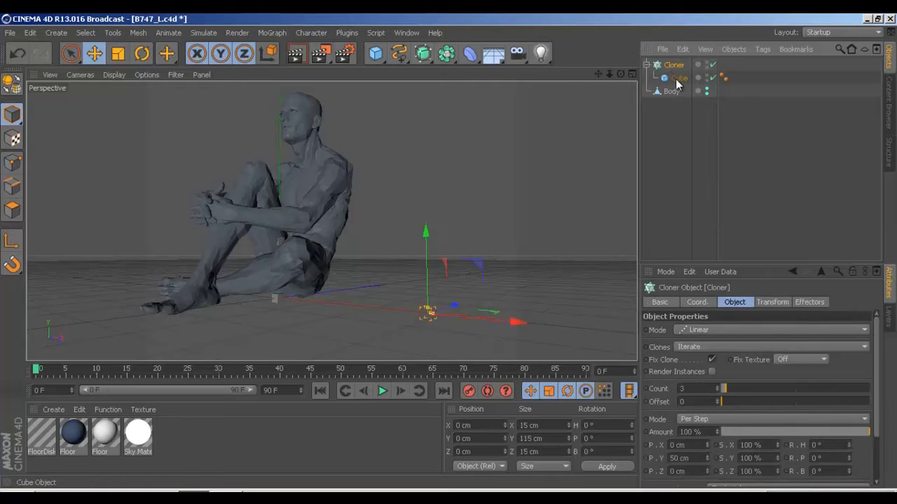
{"action": "left_click", "coordinate": [677, 78]}
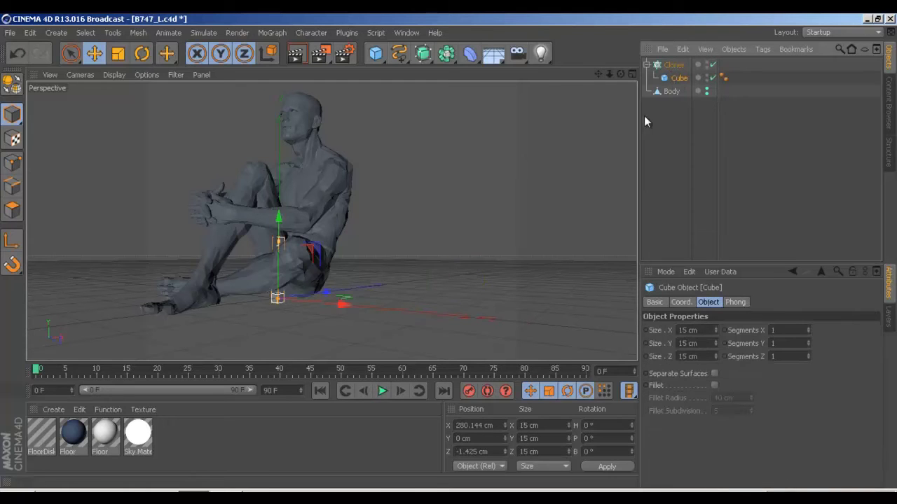
Hide the Body figure, orbit to horizon level, and try different Cloner counts
{"action": "left_click", "coordinate": [706, 92]}
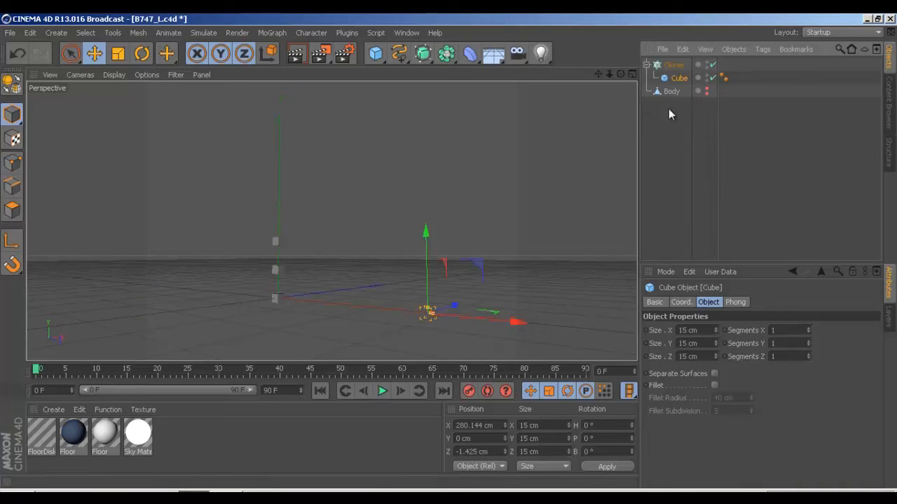
{"action": "mouse_move", "coordinate": [329, 262]}
{"action": "left_mouse_down", "text": "alt"}
{"action": "mouse_move", "coordinate": [284, 258]}
{"action": "mouse_move", "coordinate": [371, 255]}
{"action": "left_mouse_up", "text": "alt"}
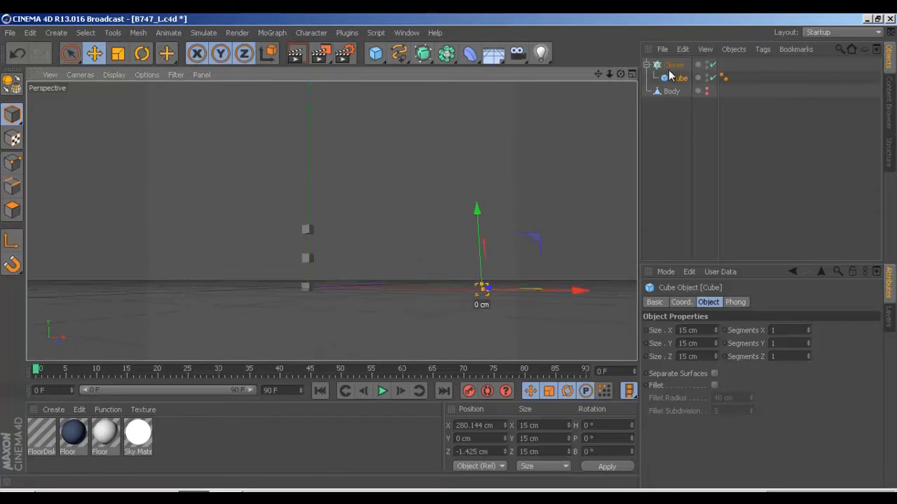
{"action": "left_click", "coordinate": [301, 286]}
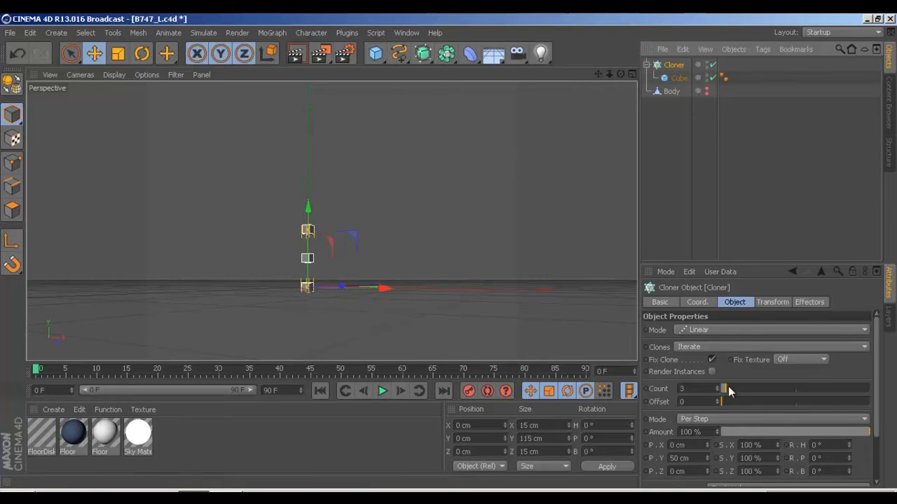
{"action": "left_click_drag", "start_coordinate": [723, 389], "coordinate": [727, 392]}
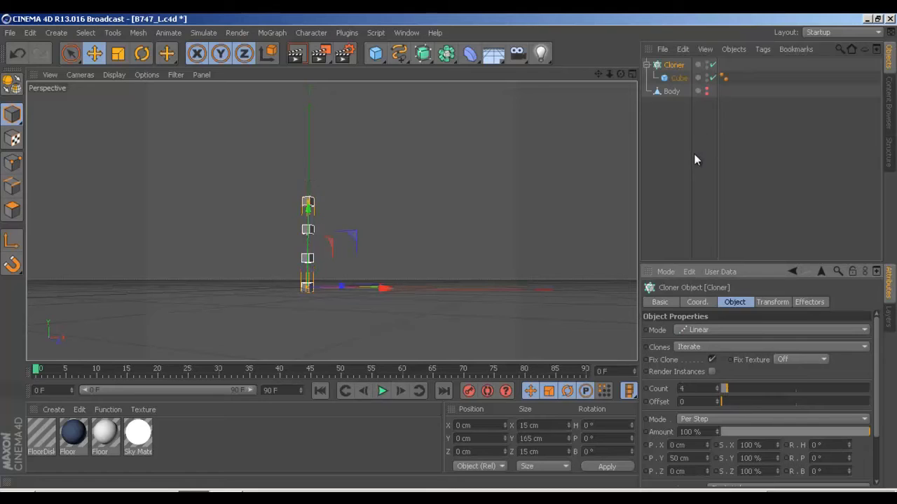
{"action": "left_click_drag", "start_coordinate": [716, 394], "coordinate": [729, 389]}
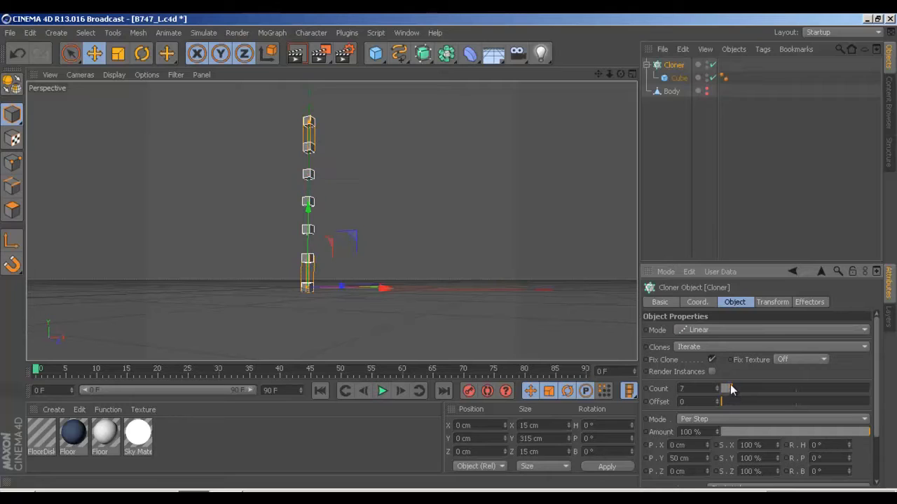
Unhide the Body mesh and set the Cloner's mode to Object
{"action": "left_click", "coordinate": [706, 90]}
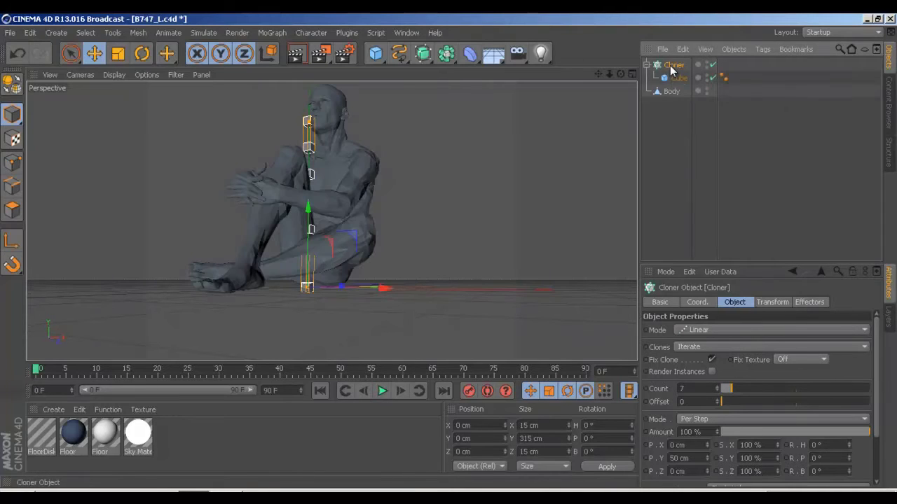
{"action": "left_click", "coordinate": [712, 330]}
{"action": "left_click", "coordinate": [701, 344]}
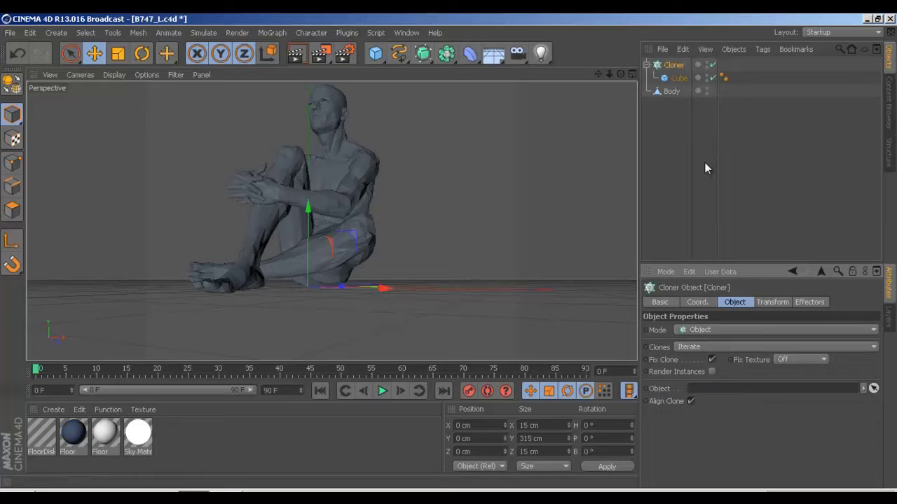
Set Body as the Cloner's source object, render a preview, and bring up the Distribution choices
{"action": "left_click", "coordinate": [670, 93]}
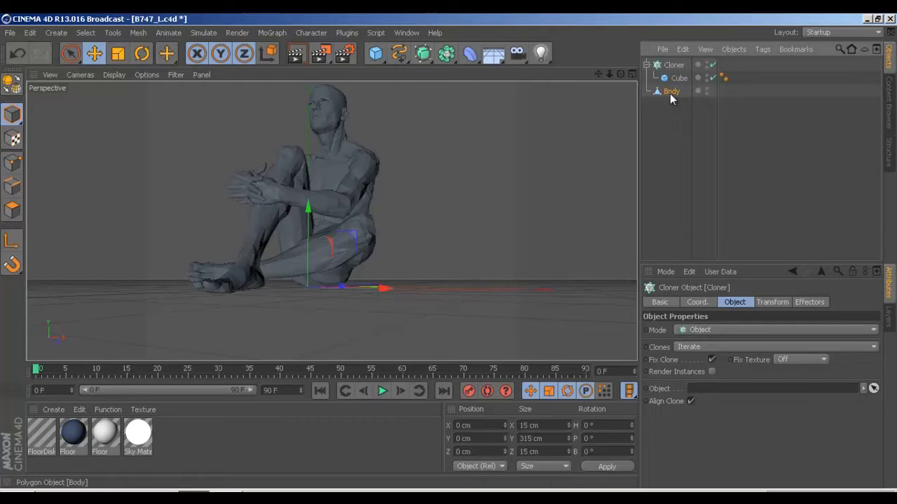
{"action": "left_click_drag", "start_coordinate": [686, 197], "coordinate": [697, 390]}
{"action": "left_click", "coordinate": [700, 209]}
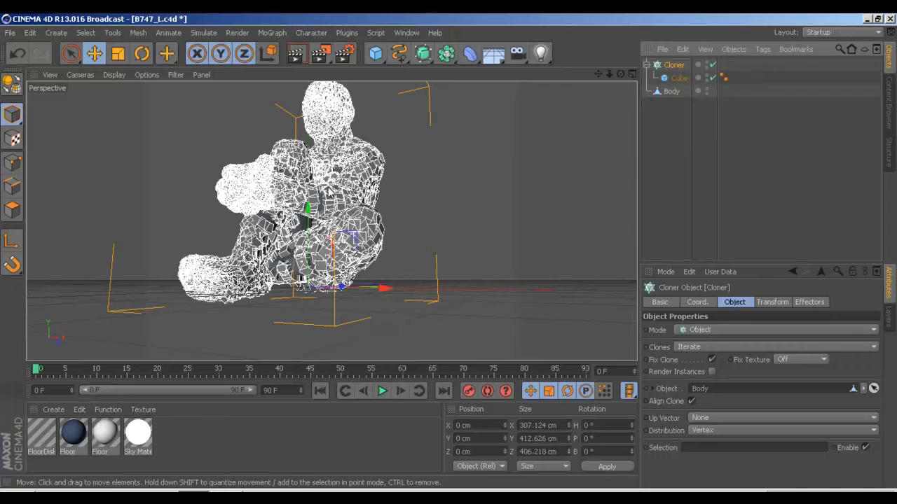
{"action": "key", "text": "ctrl+r"}
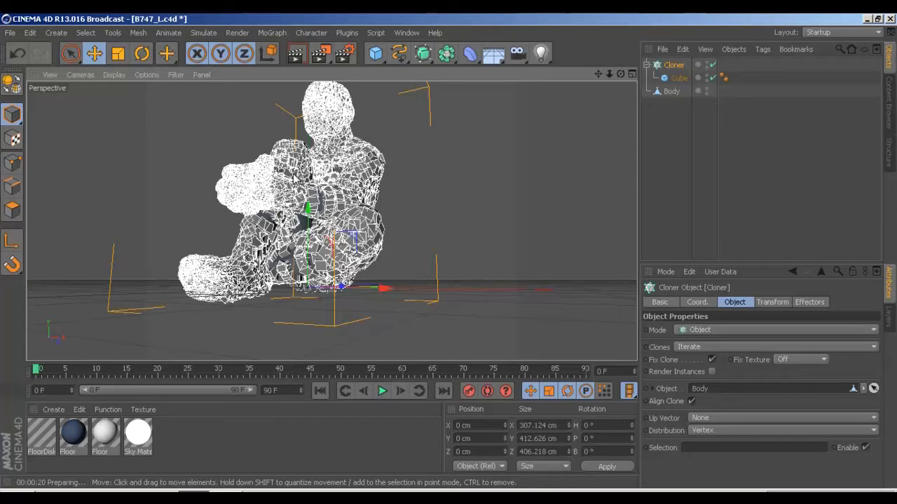
{"action": "left_click", "coordinate": [705, 430]}
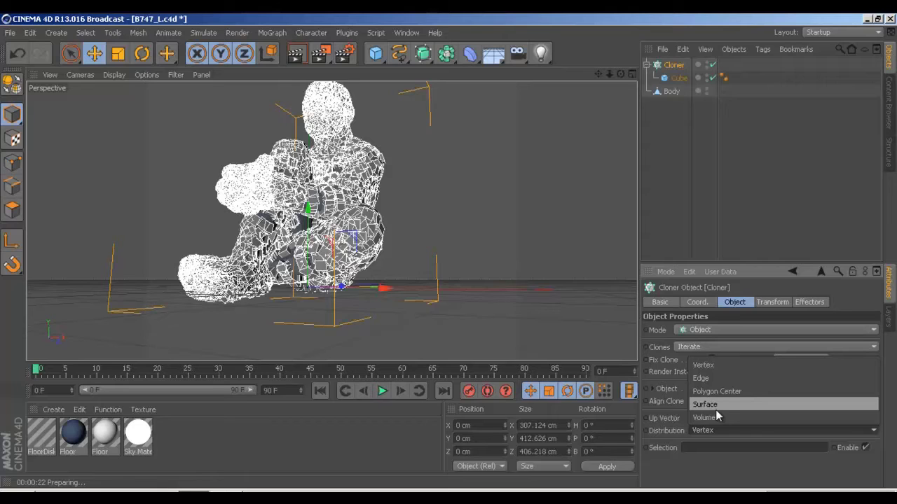
Switch distribution to Surface, set Count to 500, and enable Render Instances
{"action": "left_click", "coordinate": [714, 404]}
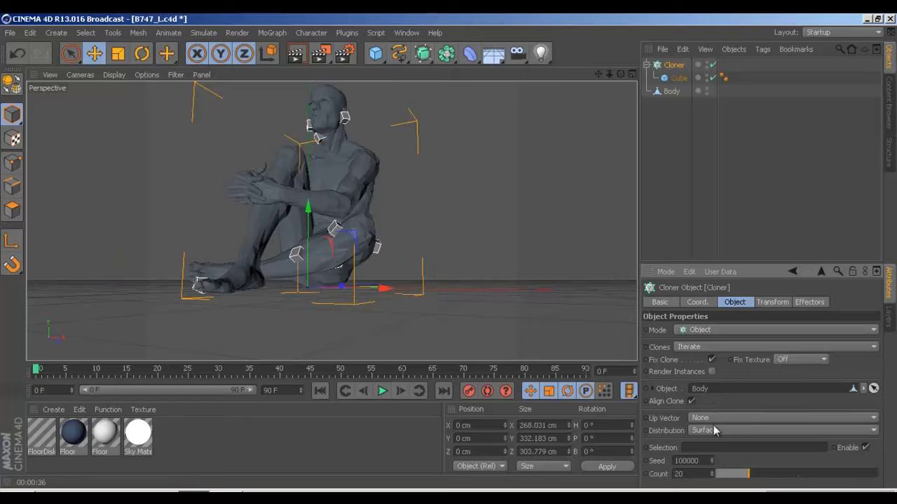
{"action": "mouse_move", "coordinate": [735, 482]}
{"action": "left_mouse_down"}
{"action": "mouse_move", "coordinate": [874, 474]}
{"action": "mouse_move", "coordinate": [729, 477]}
{"action": "mouse_move", "coordinate": [884, 474]}
{"action": "left_mouse_up"}
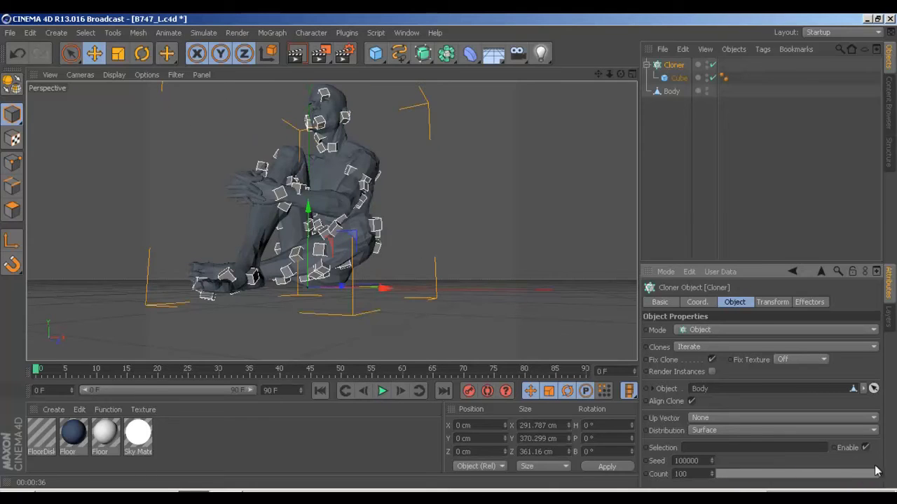
{"action": "double_click", "coordinate": [681, 474]}
{"action": "type", "text": "5"}
{"action": "key", "text": "Return"}
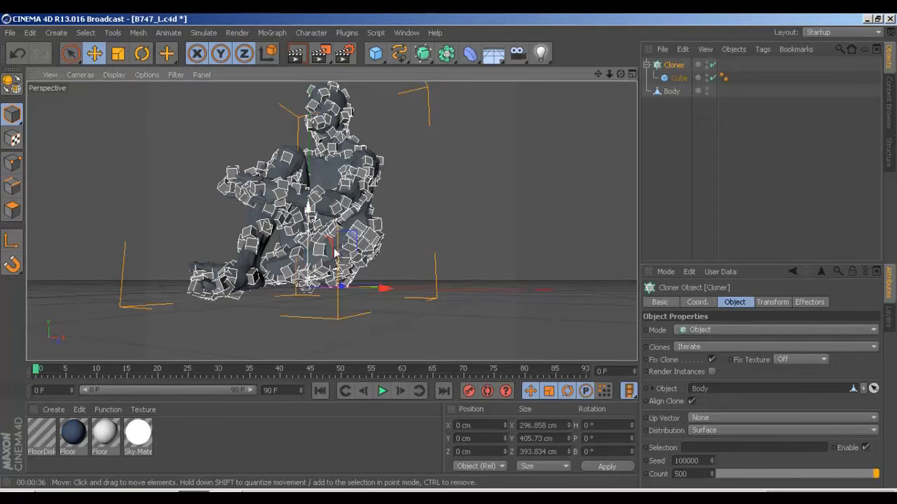
{"action": "mouse_move", "coordinate": [343, 108]}
{"action": "left_mouse_down", "text": "alt"}
{"action": "mouse_move", "coordinate": [350, 277]}
{"action": "mouse_move", "coordinate": [361, 294]}
{"action": "left_mouse_up", "text": "alt"}
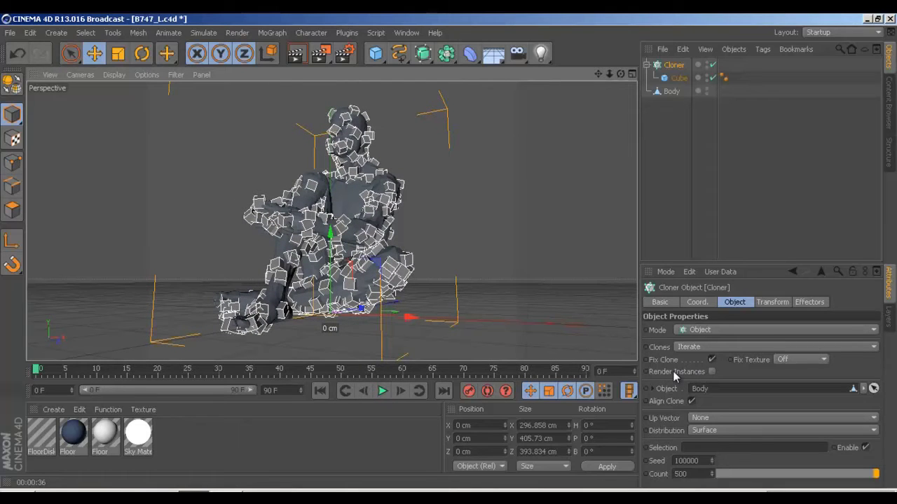
{"action": "left_click", "coordinate": [713, 373]}
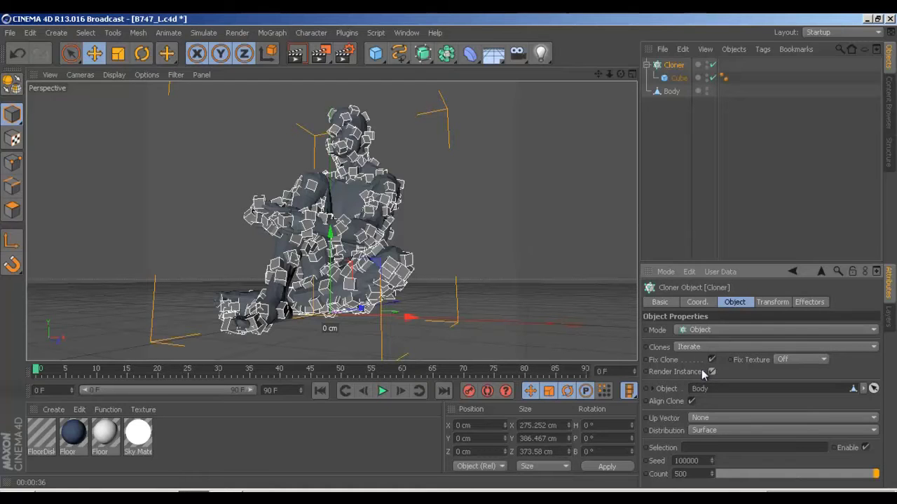
{"action": "mouse_move", "coordinate": [352, 260]}
{"action": "left_mouse_down", "text": "alt"}
{"action": "mouse_move", "coordinate": [151, 250]}
{"action": "mouse_move", "coordinate": [569, 254]}
{"action": "mouse_move", "coordinate": [449, 256]}
{"action": "mouse_move", "coordinate": [459, 260]}
{"action": "mouse_move", "coordinate": [200, 238]}
{"action": "mouse_move", "coordinate": [581, 98]}
{"action": "left_mouse_up", "text": "alt"}
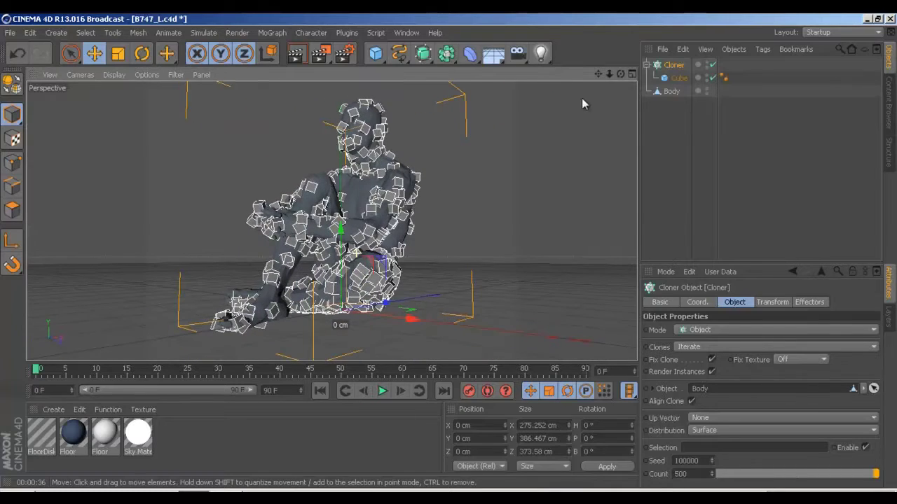
Hide the Body mesh and render the viewport twice to show only the cube clones
{"action": "left_click", "coordinate": [706, 92]}
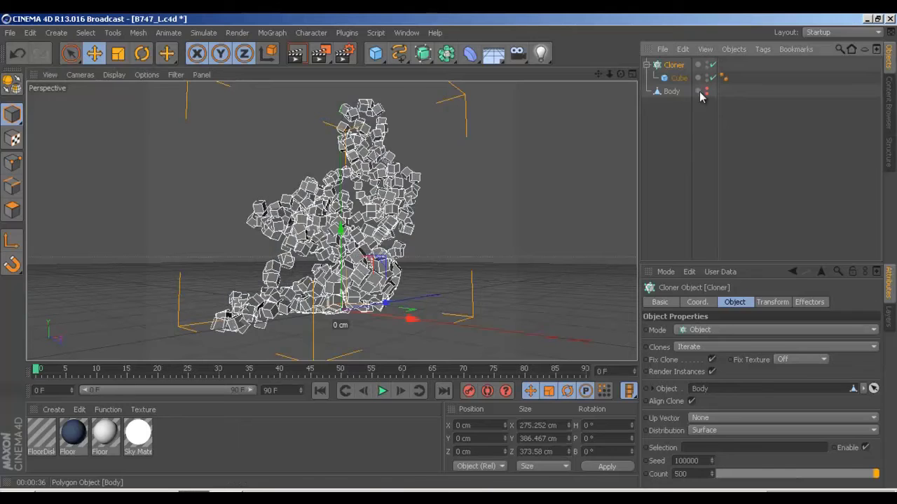
{"action": "mouse_move", "coordinate": [412, 206]}
{"action": "left_mouse_down", "text": "alt"}
{"action": "mouse_move", "coordinate": [213, 179]}
{"action": "mouse_move", "coordinate": [293, 173]}
{"action": "mouse_move", "coordinate": [304, 198]}
{"action": "left_mouse_up", "text": "alt"}
{"action": "key", "text": "ctrl+r"}
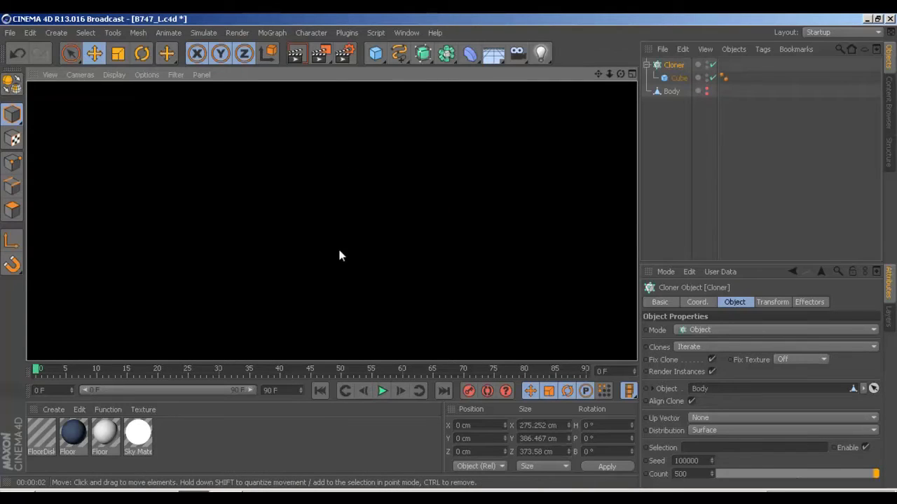
{"action": "left_click", "coordinate": [344, 53]}
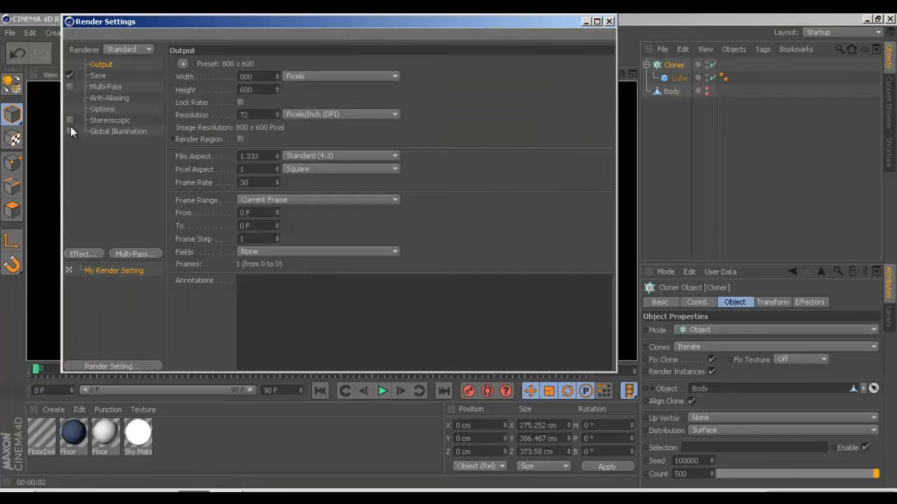
{"action": "left_click", "coordinate": [609, 21]}
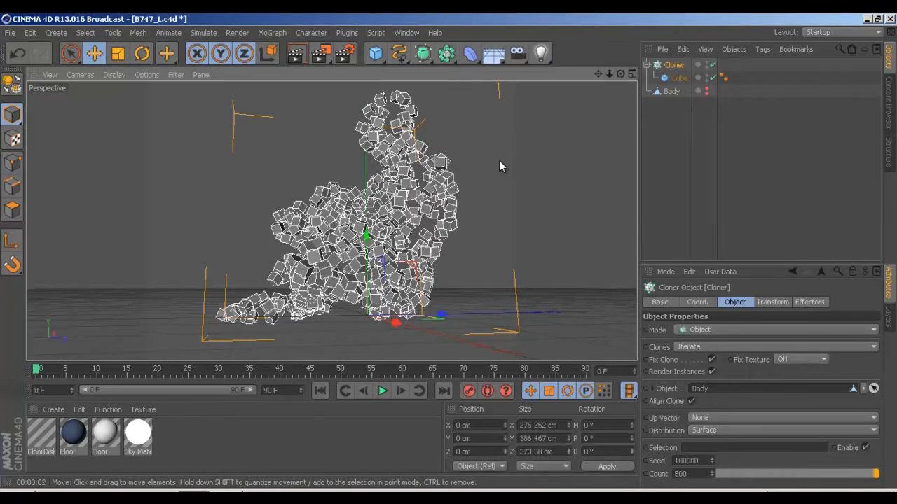
{"action": "key", "text": "ctrl+r"}
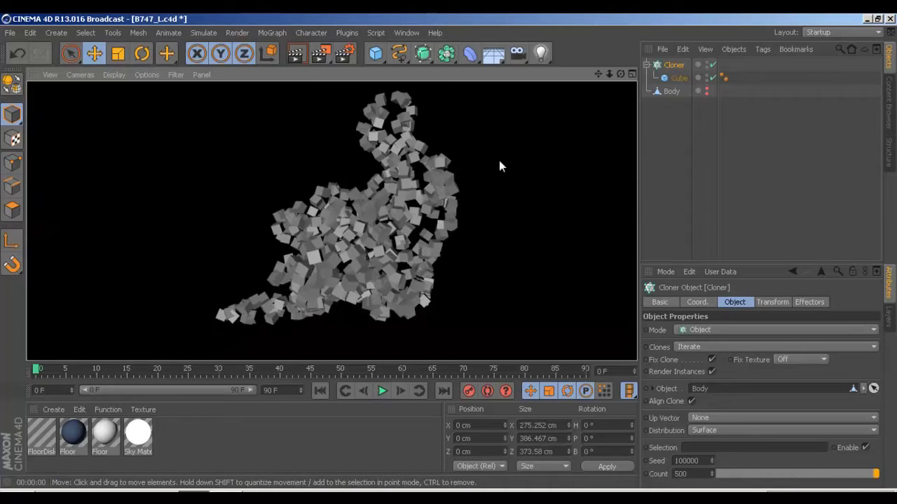
Orbit around the clone figure and save the scene
{"action": "mouse_move", "coordinate": [422, 192]}
{"action": "left_mouse_down", "text": "alt"}
{"action": "mouse_move", "coordinate": [556, 228]}
{"action": "mouse_move", "coordinate": [489, 232]}
{"action": "mouse_move", "coordinate": [492, 248]}
{"action": "mouse_move", "coordinate": [508, 250]}
{"action": "mouse_move", "coordinate": [449, 233]}
{"action": "left_mouse_up", "text": "alt"}
{"action": "mouse_move", "coordinate": [389, 220]}
{"action": "left_mouse_down", "text": "alt"}
{"action": "mouse_move", "coordinate": [591, 233]}
{"action": "mouse_move", "coordinate": [607, 248]}
{"action": "mouse_move", "coordinate": [588, 232]}
{"action": "left_mouse_up", "text": "alt"}
{"action": "key", "text": "ctrl+s"}
{"action": "left_click_drag", "start_coordinate": [530, 229], "coordinate": [455, 226], "text": "alt"}
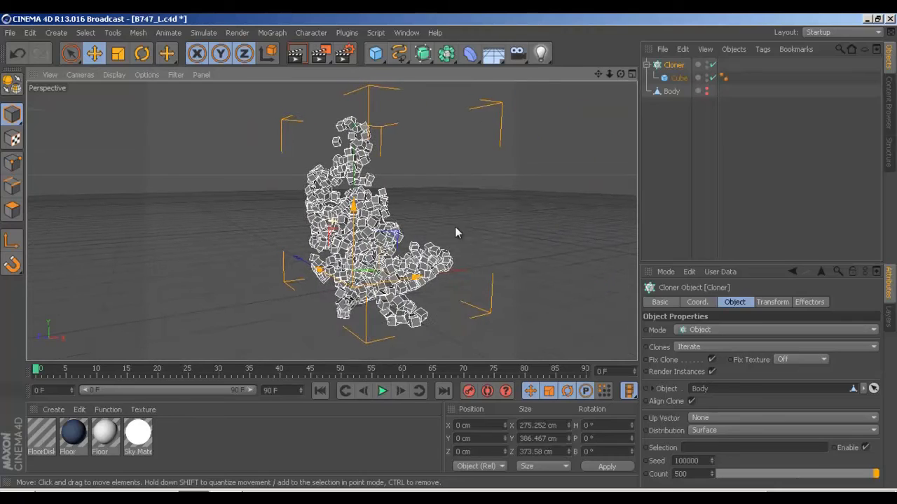
{"action": "mouse_move", "coordinate": [401, 233]}
{"action": "left_mouse_down", "text": "alt"}
{"action": "mouse_move", "coordinate": [473, 218]}
{"action": "mouse_move", "coordinate": [509, 226]}
{"action": "mouse_move", "coordinate": [436, 235]}
{"action": "left_mouse_up", "text": "alt"}
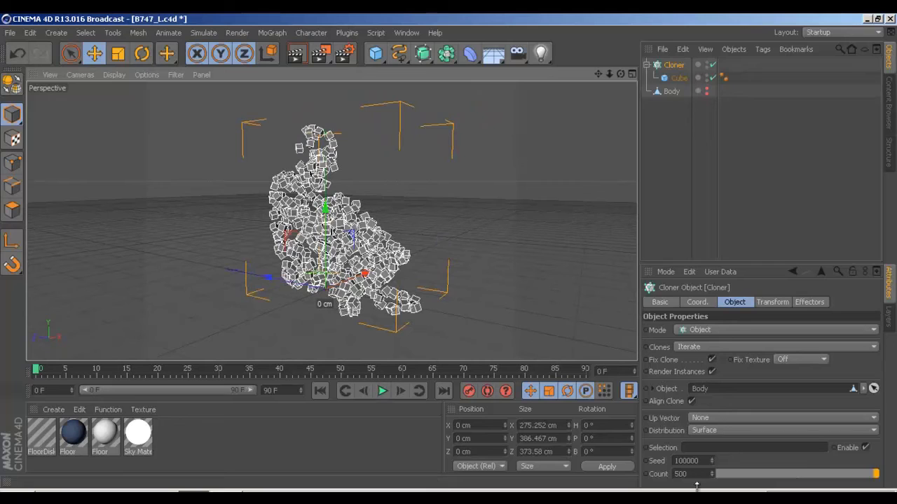
Set the Cloner count to 1000 and render a preview
{"action": "mouse_move", "coordinate": [791, 480]}
{"action": "left_mouse_down"}
{"action": "mouse_move", "coordinate": [778, 480]}
{"action": "mouse_move", "coordinate": [824, 475]}
{"action": "mouse_move", "coordinate": [777, 475]}
{"action": "mouse_move", "coordinate": [889, 474]}
{"action": "left_mouse_up"}
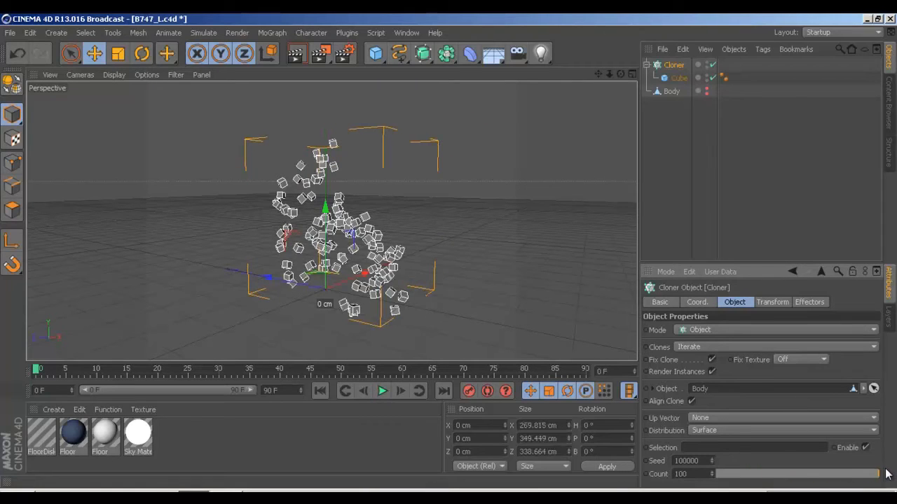
{"action": "double_click", "coordinate": [700, 476]}
{"action": "type", "text": "10"}
{"action": "key", "text": "Return"}
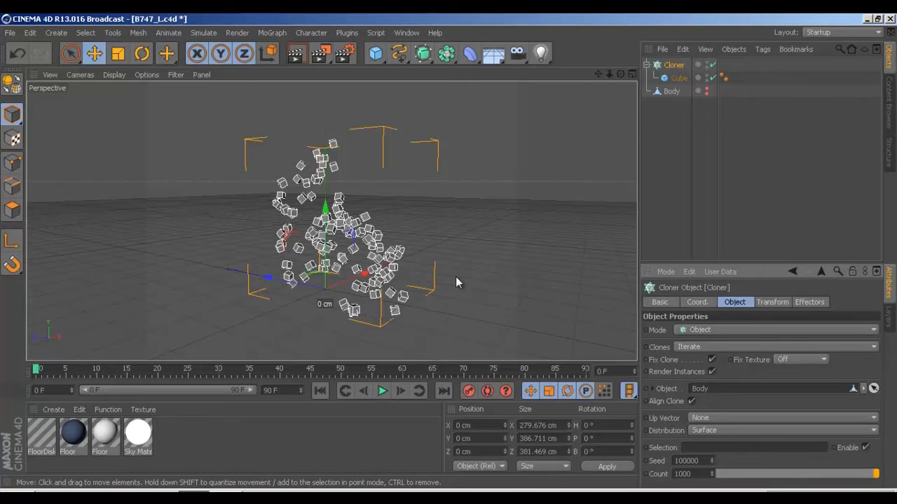
{"action": "key", "text": "ctrl+r"}
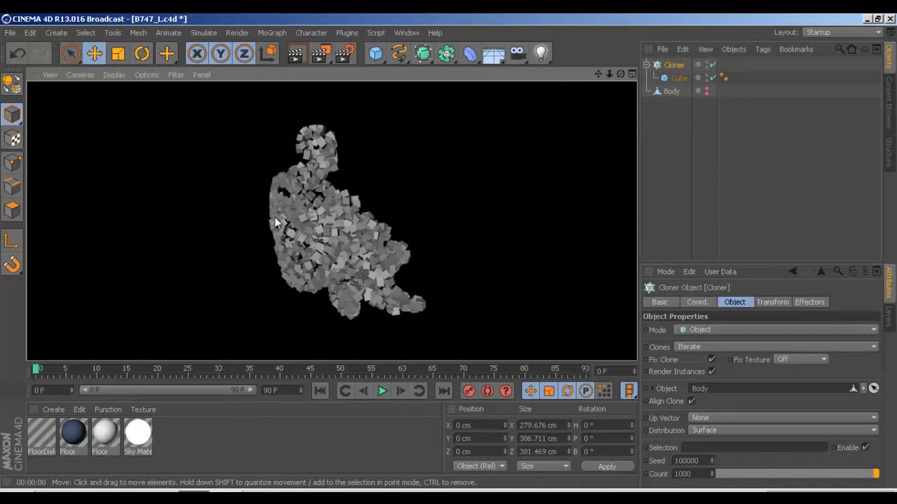
Turn off Align Clone, render a preview, then turn alignment back on
{"action": "left_click", "coordinate": [691, 401]}
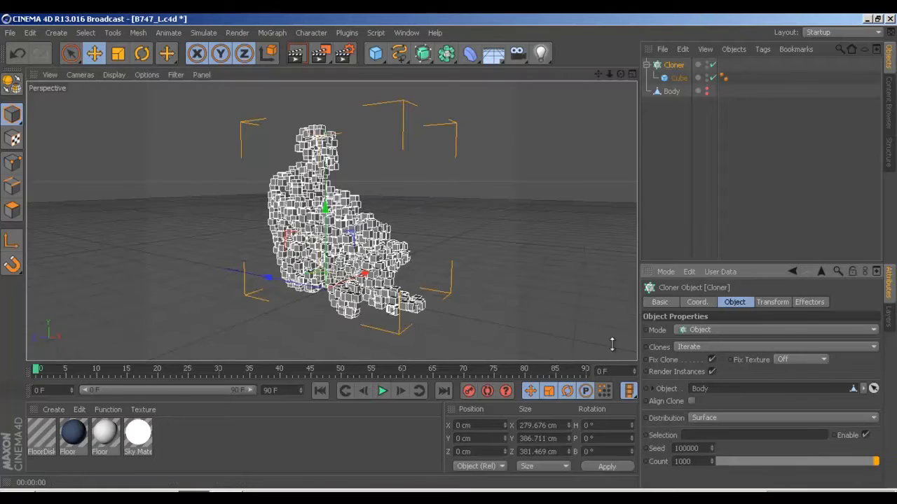
{"action": "key", "text": "ctrl+r"}
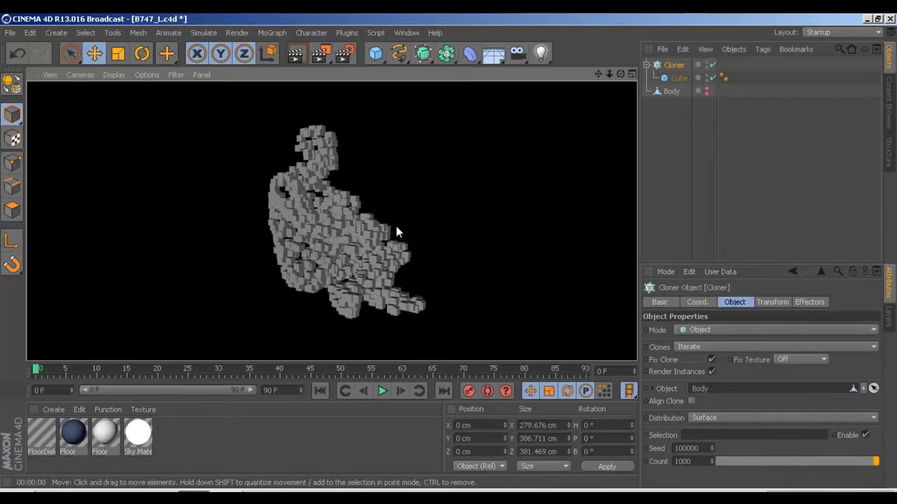
{"action": "left_click", "coordinate": [691, 401]}
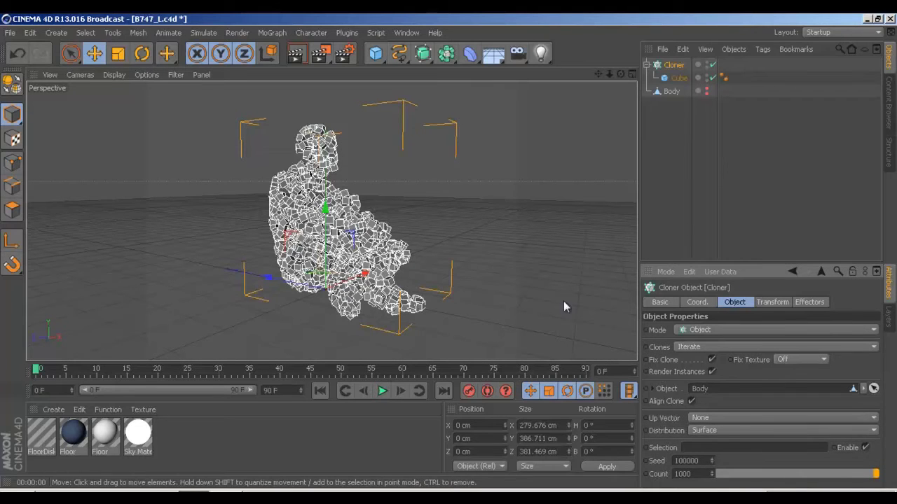
Try Random, Iterate and Sort clone modes with a render, settling on Iterate
{"action": "left_click", "coordinate": [721, 347]}
{"action": "left_click", "coordinate": [705, 372]}
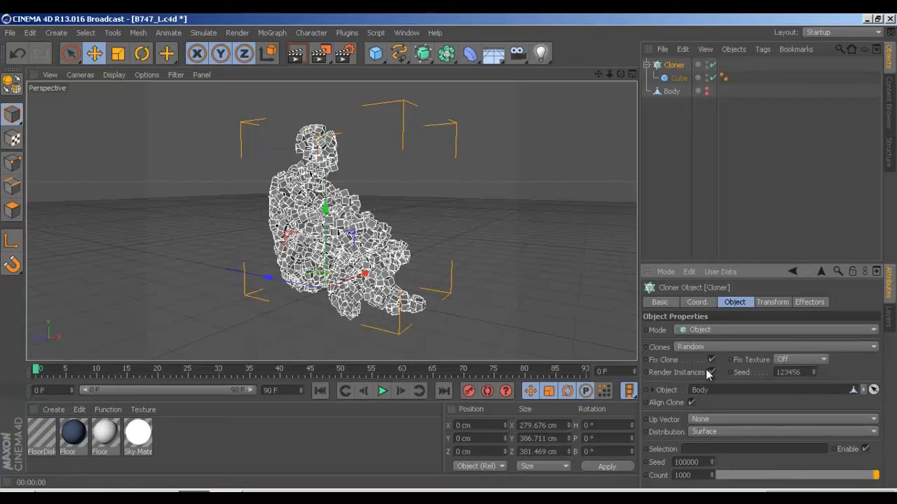
{"action": "left_click", "coordinate": [713, 344]}
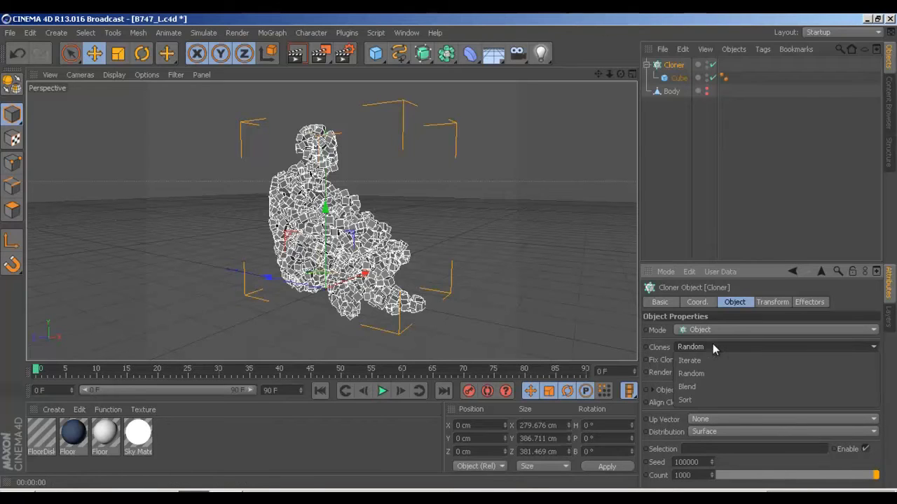
{"action": "left_click", "coordinate": [700, 358]}
{"action": "left_click", "coordinate": [697, 343]}
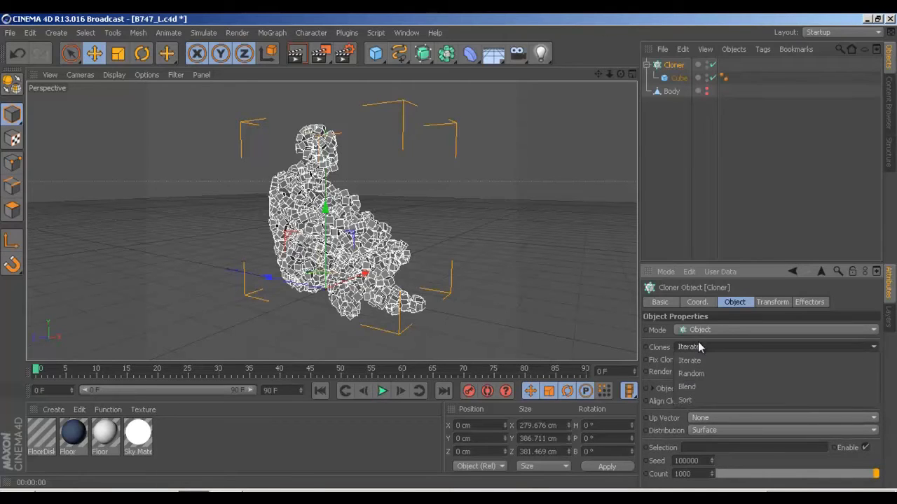
{"action": "left_click", "coordinate": [696, 400]}
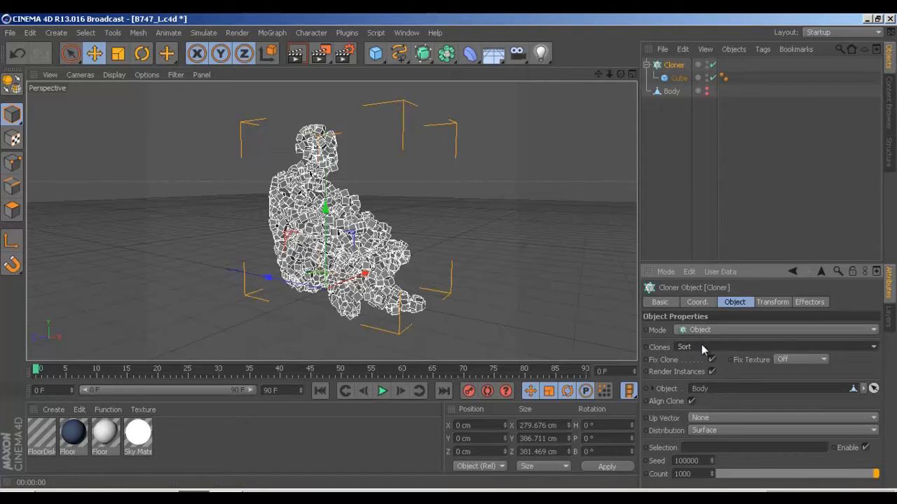
{"action": "key", "text": "ctrl+r"}
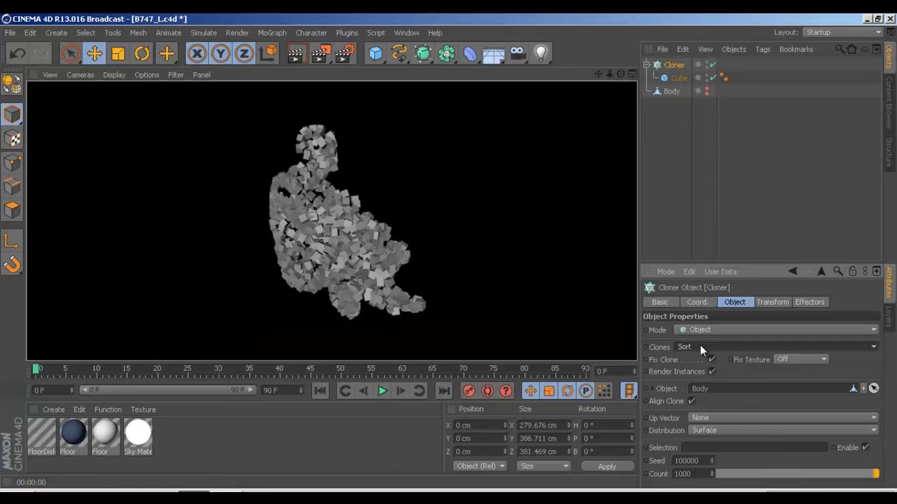
{"action": "left_click", "coordinate": [700, 344]}
{"action": "left_click", "coordinate": [693, 359]}
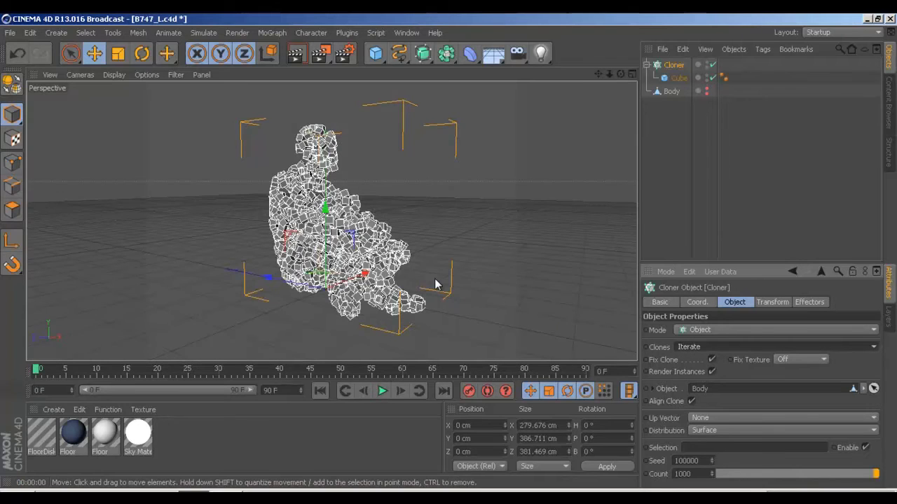
Drag the clone count down to 49 and orbit out to view the sparse scatter
{"action": "left_click_drag", "start_coordinate": [749, 482], "coordinate": [797, 483]}
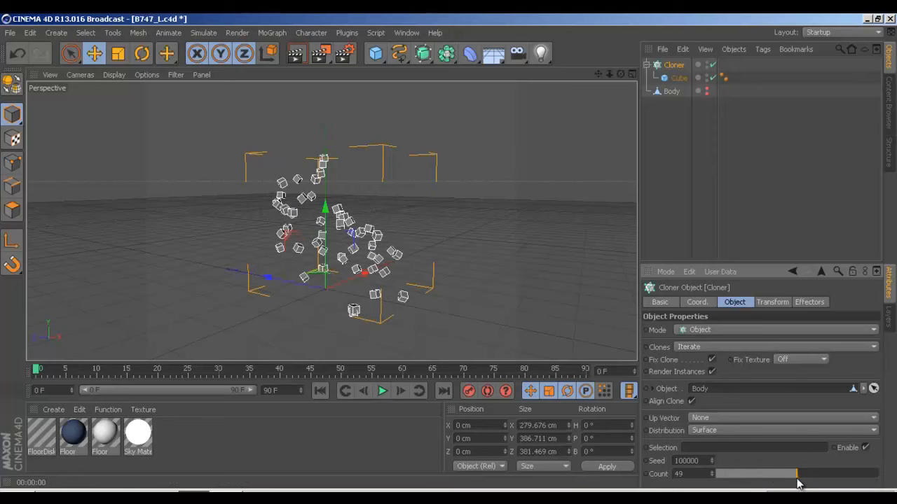
{"action": "mouse_move", "coordinate": [538, 293]}
{"action": "left_mouse_down", "text": "alt"}
{"action": "mouse_move", "coordinate": [318, 235]}
{"action": "mouse_move", "coordinate": [210, 296]}
{"action": "mouse_move", "coordinate": [282, 290]}
{"action": "left_mouse_up", "text": "alt"}
{"action": "right_click_drag", "start_coordinate": [282, 290], "coordinate": [237, 222], "text": "alt"}
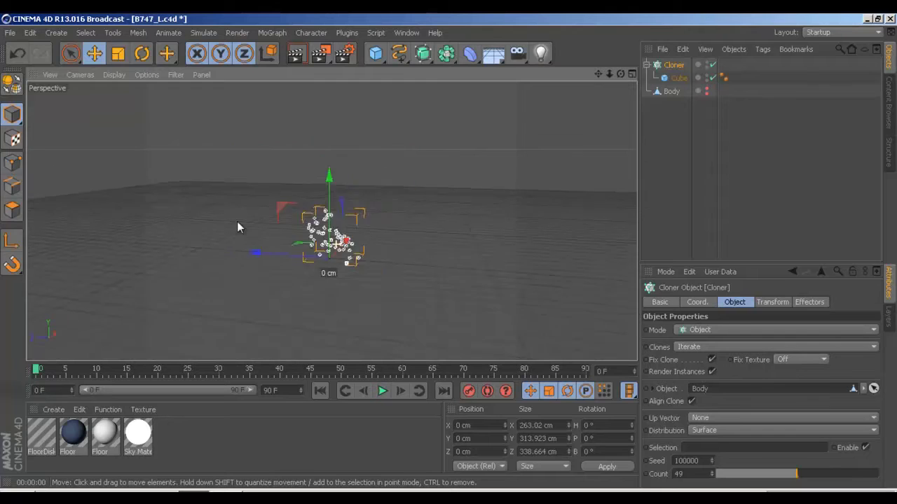
{"action": "left_click_drag", "start_coordinate": [238, 223], "coordinate": [345, 126], "text": "alt"}
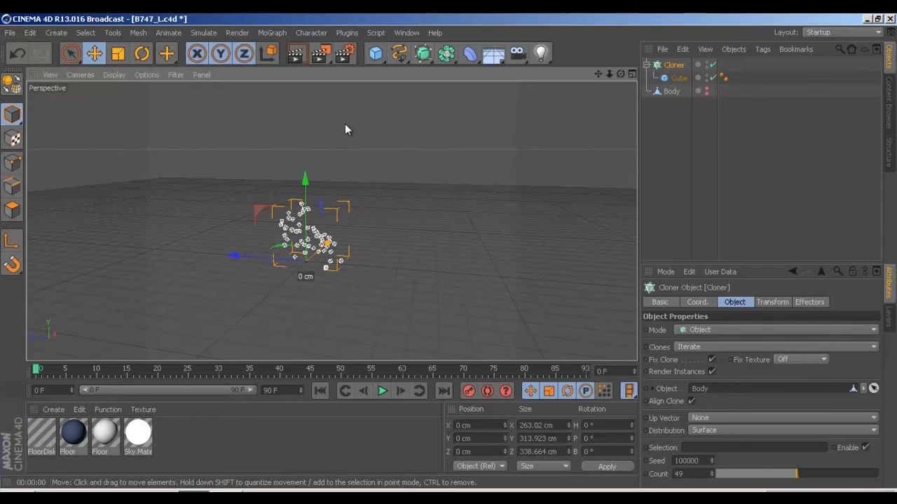
{"action": "mouse_move", "coordinate": [375, 54]}
{"action": "left_mouse_down"}
{"action": "mouse_move", "coordinate": [492, 117]}
{"action": "mouse_move", "coordinate": [559, 139]}
{"action": "left_mouse_up"}
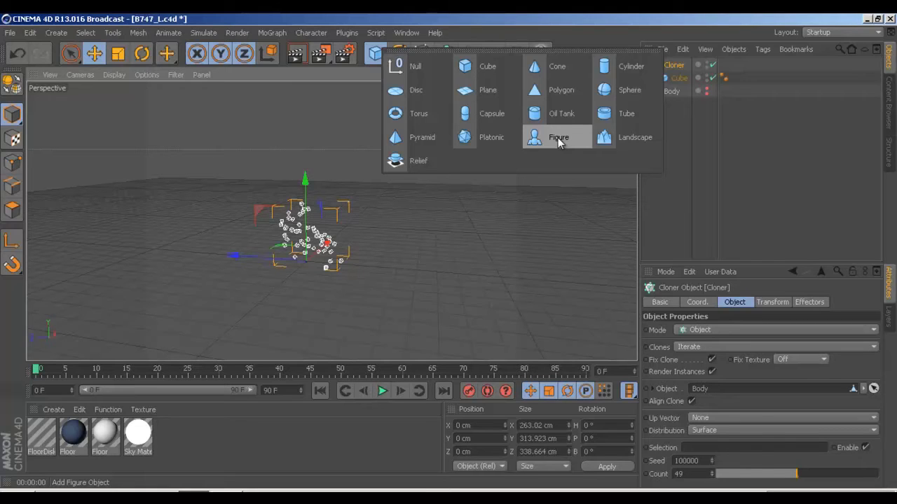
Add a 200 cm cube and drag it along X in the Top view to 88299.465 cm
{"action": "left_click", "coordinate": [466, 70]}
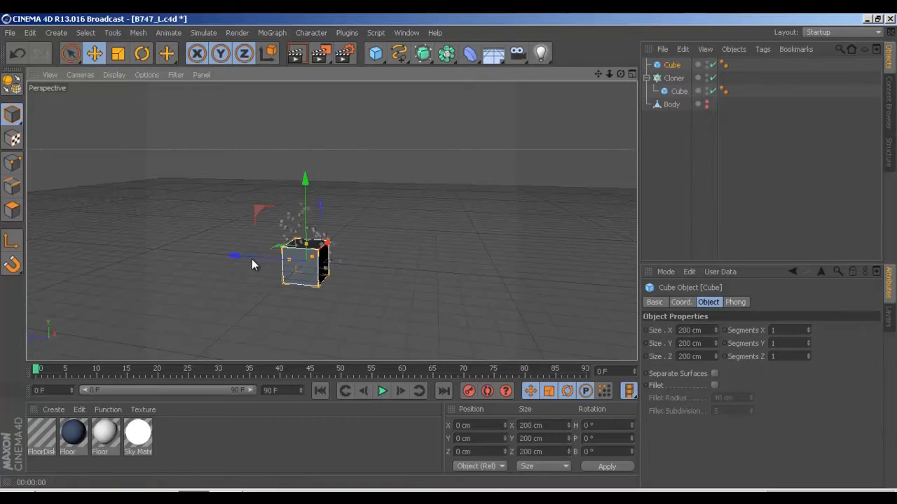
{"action": "middle_click", "coordinate": [380, 243]}
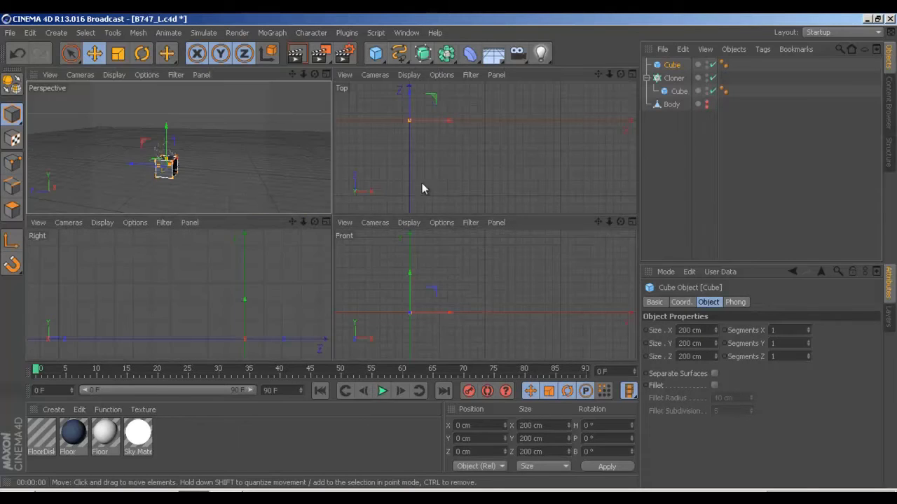
{"action": "middle_click", "coordinate": [433, 163]}
{"action": "key", "text": "e"}
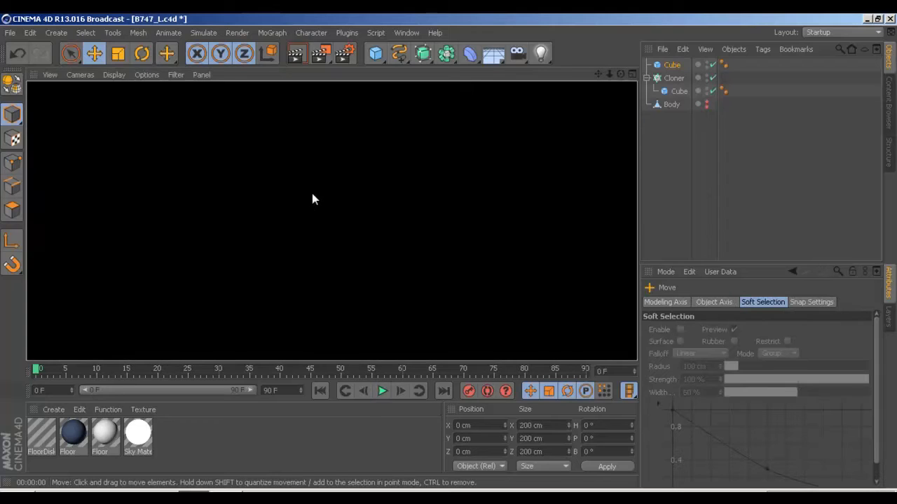
{"action": "middle_click", "coordinate": [386, 203]}
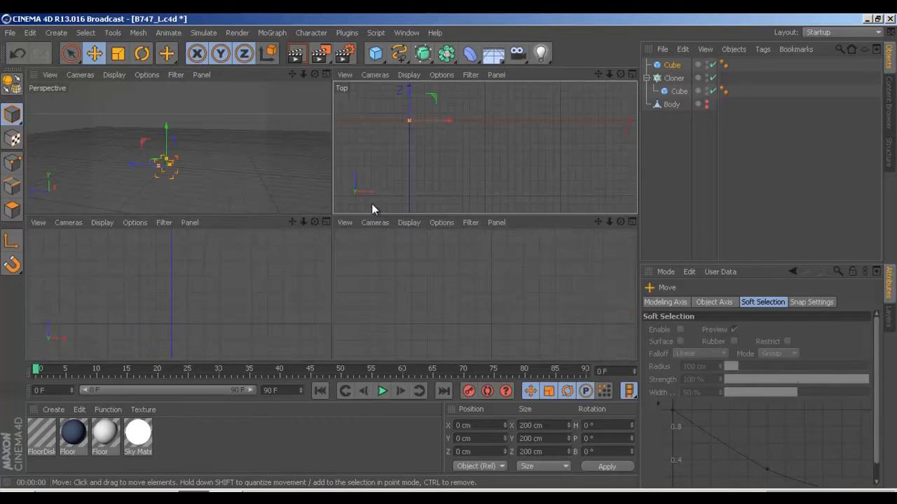
{"action": "middle_click", "coordinate": [378, 174]}
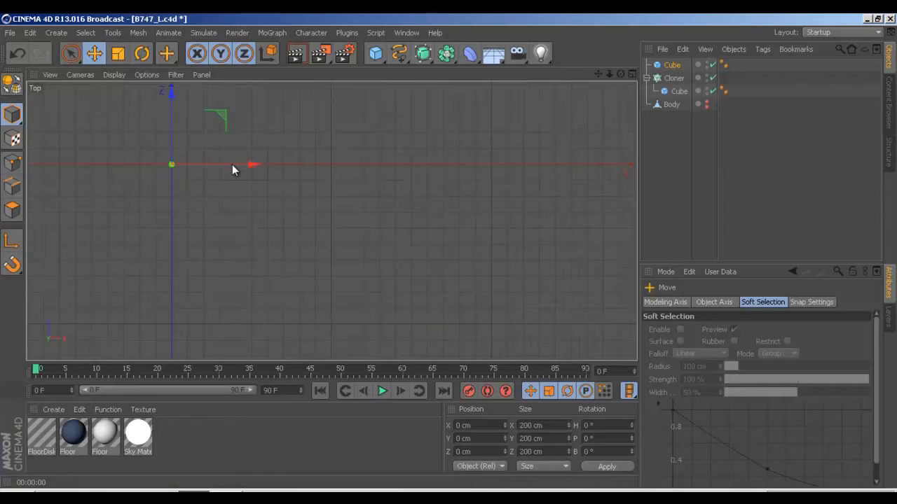
{"action": "left_click_drag", "start_coordinate": [232, 164], "coordinate": [375, 168]}
{"action": "middle_click", "coordinate": [286, 224]}
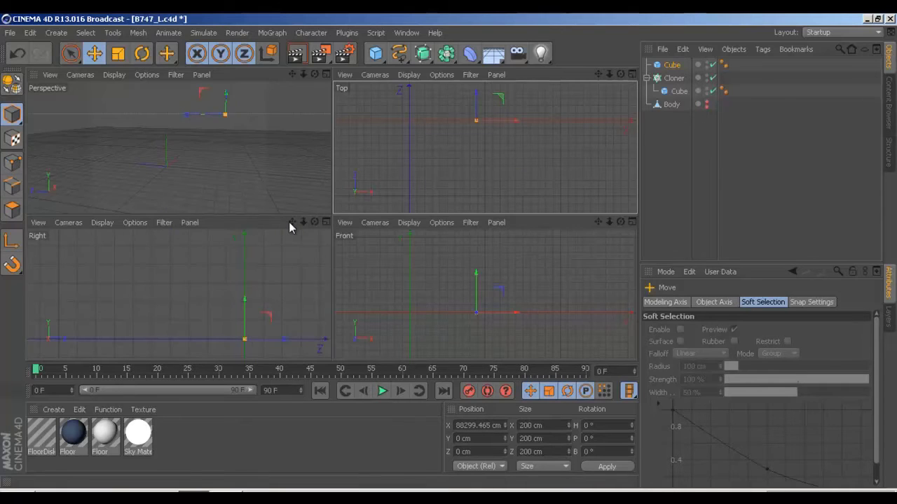
{"action": "middle_click", "coordinate": [416, 272]}
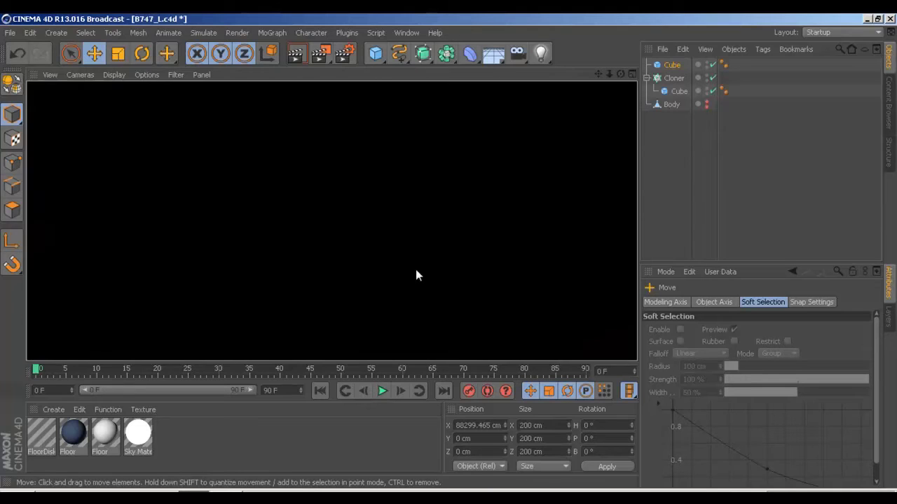
{"action": "middle_click", "coordinate": [256, 291]}
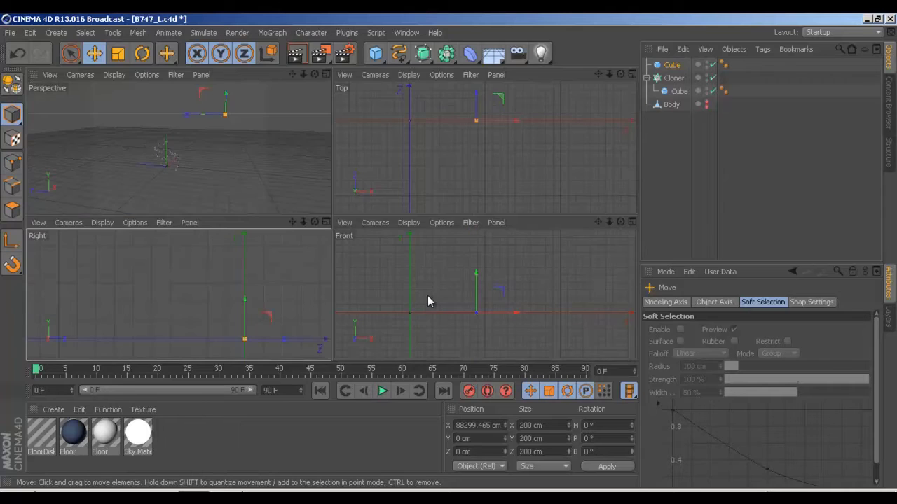
{"action": "middle_click", "coordinate": [428, 302]}
{"action": "mouse_move", "coordinate": [318, 280]}
{"action": "middle_mouse_down", "text": "alt"}
{"action": "mouse_move", "coordinate": [496, 315]}
{"action": "mouse_move", "coordinate": [468, 299]}
{"action": "middle_mouse_up", "text": "alt"}
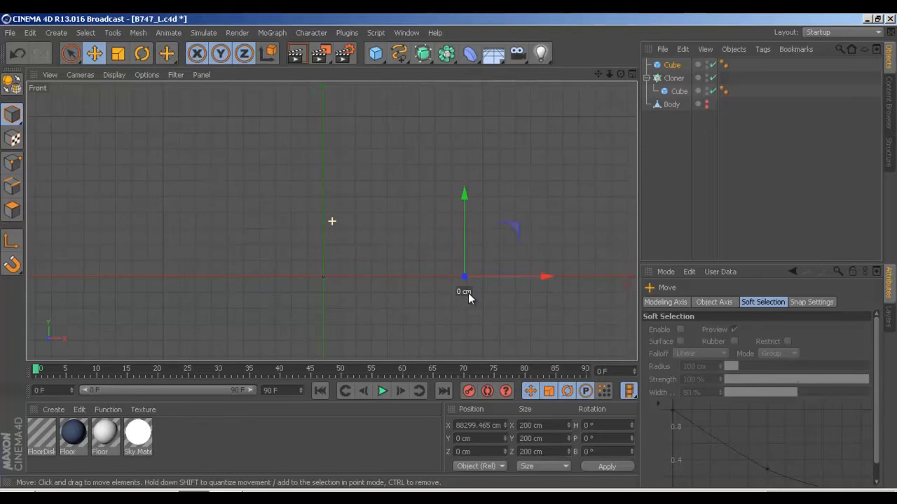
Select the Cloner and Body while panning and orbiting to look down on the scene
{"action": "left_click", "coordinate": [672, 79]}
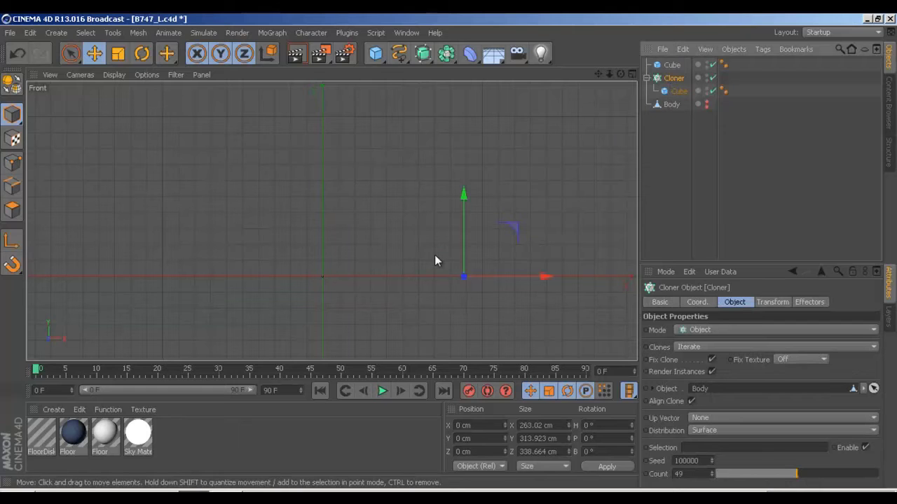
{"action": "mouse_move", "coordinate": [540, 268]}
{"action": "middle_mouse_down", "text": "alt"}
{"action": "mouse_move", "coordinate": [400, 271]}
{"action": "mouse_move", "coordinate": [492, 262]}
{"action": "middle_mouse_up", "text": "alt"}
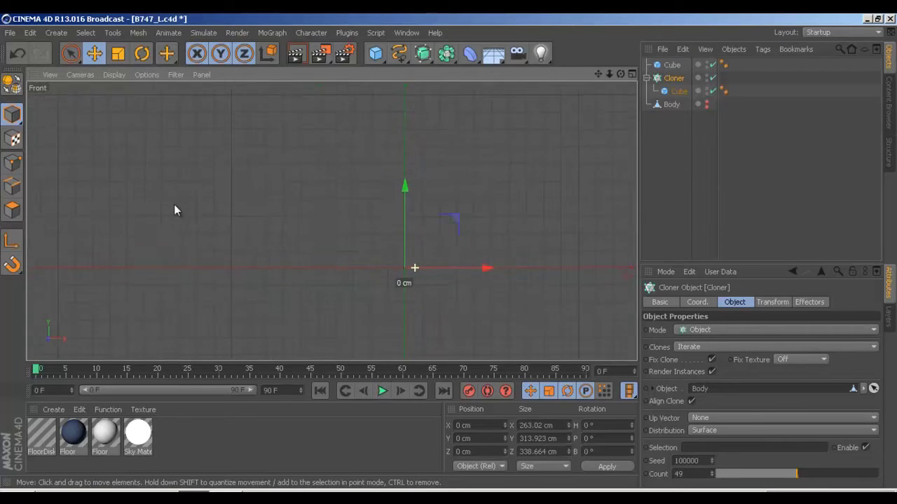
{"action": "middle_click_drag", "start_coordinate": [614, 200], "coordinate": [502, 214], "text": "alt"}
{"action": "left_click", "coordinate": [671, 103]}
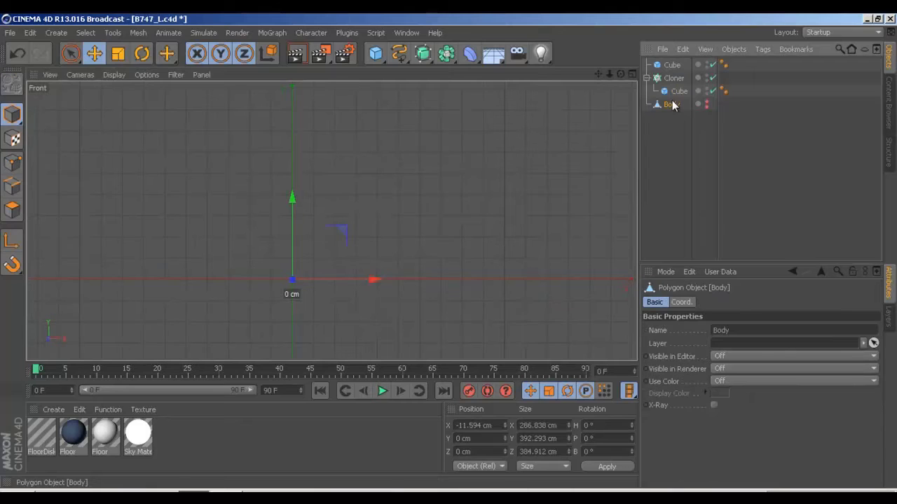
{"action": "middle_click", "coordinate": [383, 297]}
{"action": "middle_click", "coordinate": [230, 162]}
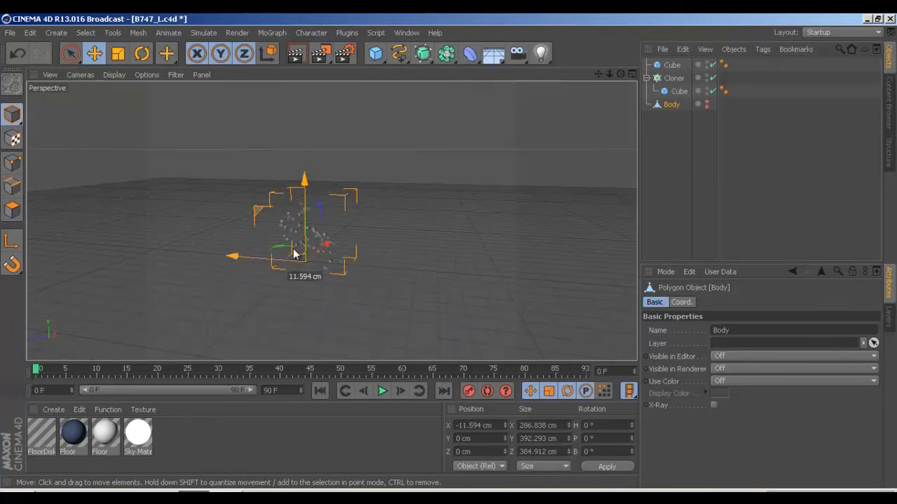
{"action": "left_click_drag", "start_coordinate": [320, 278], "coordinate": [371, 347], "text": "alt"}
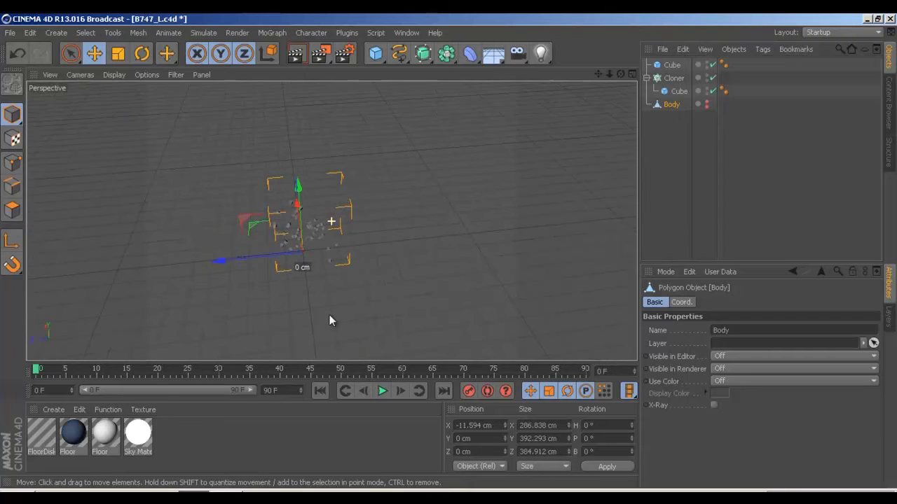
{"action": "mouse_move", "coordinate": [330, 315]}
{"action": "left_mouse_down", "text": "alt"}
{"action": "mouse_move", "coordinate": [359, 294]}
{"action": "mouse_move", "coordinate": [352, 254]}
{"action": "mouse_move", "coordinate": [332, 273]}
{"action": "left_mouse_up", "text": "alt"}
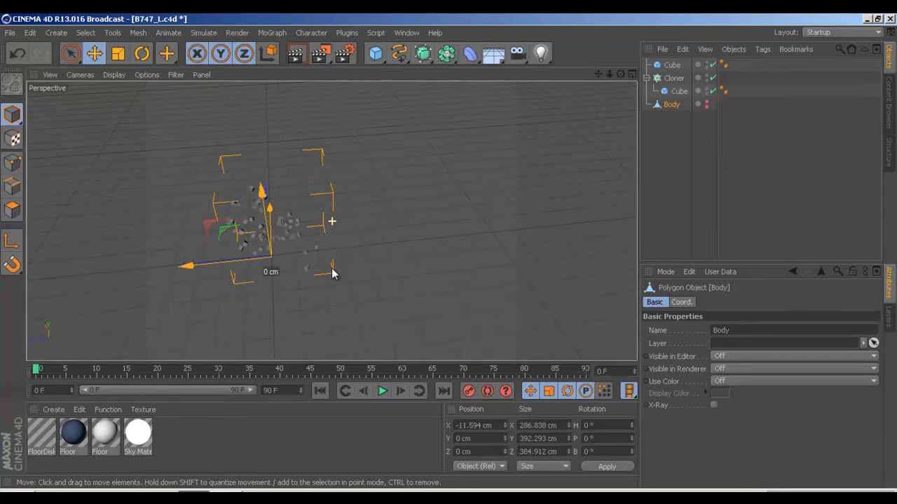
Select the new top-level Cube and set its X position to 0 cm
{"action": "left_click", "coordinate": [674, 68]}
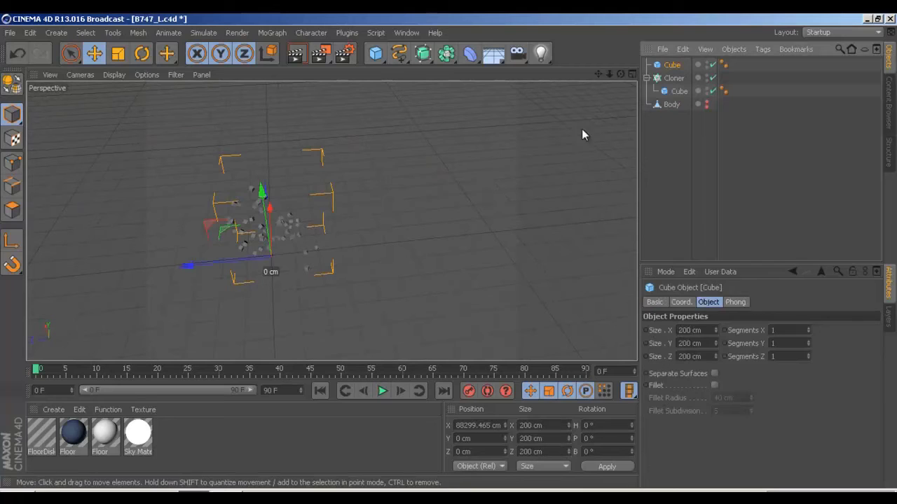
{"action": "middle_click", "coordinate": [530, 166]}
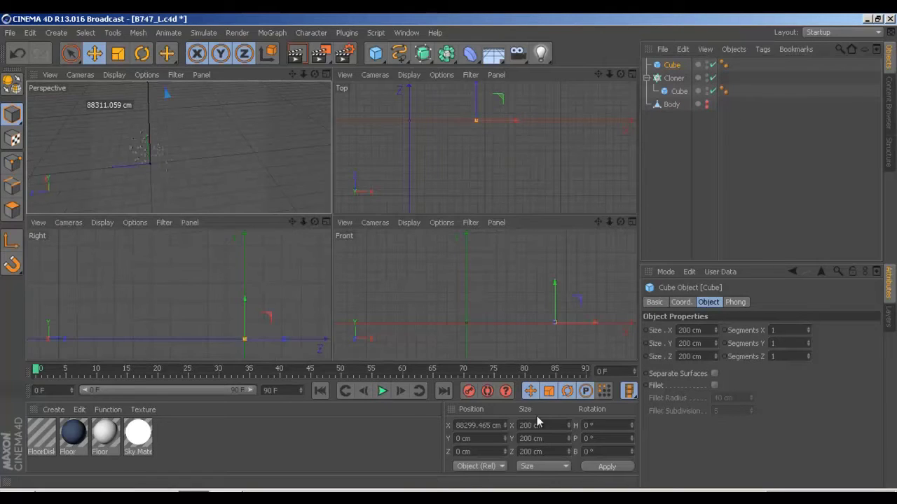
{"action": "left_click", "coordinate": [499, 426]}
{"action": "type", "text": "0"}
{"action": "left_click", "coordinate": [609, 469]}
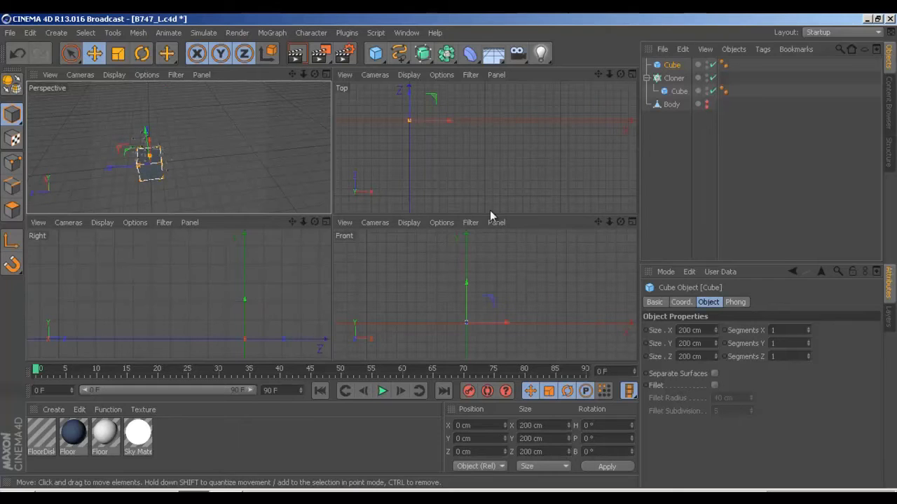
Drag the cube along Z to -542.056 cm beside the clones
{"action": "middle_click_drag", "start_coordinate": [420, 143], "coordinate": [494, 171], "text": "alt"}
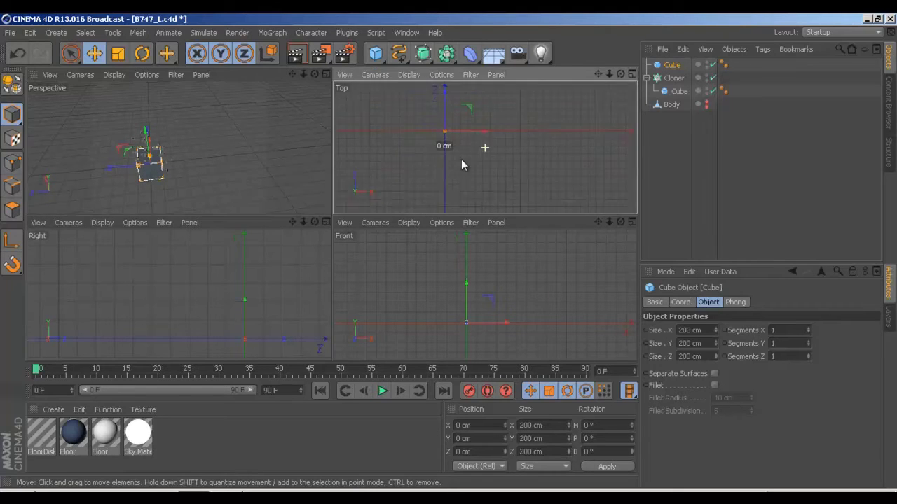
{"action": "middle_click", "coordinate": [169, 186]}
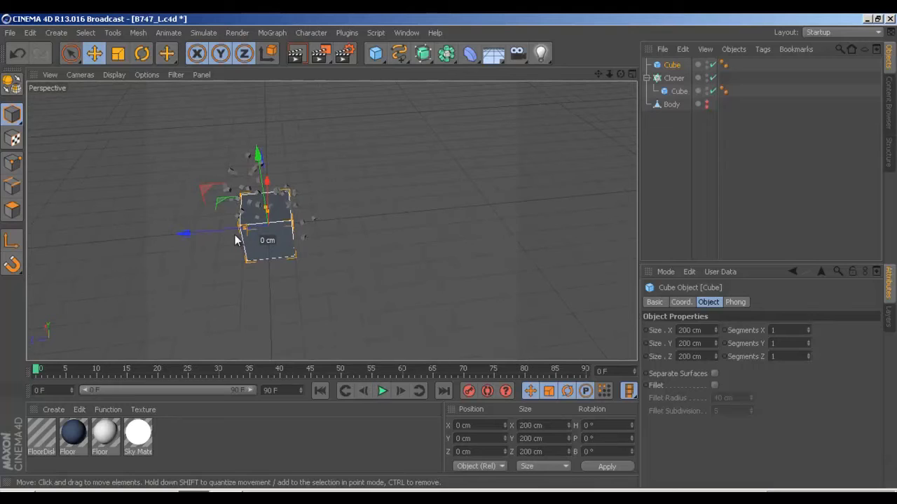
{"action": "left_click_drag", "start_coordinate": [236, 240], "coordinate": [362, 231]}
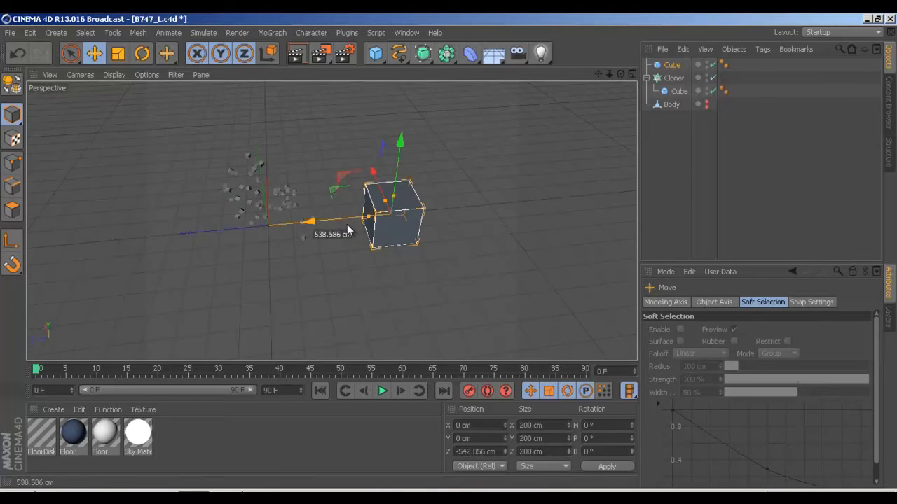
{"action": "left_click", "coordinate": [671, 65]}
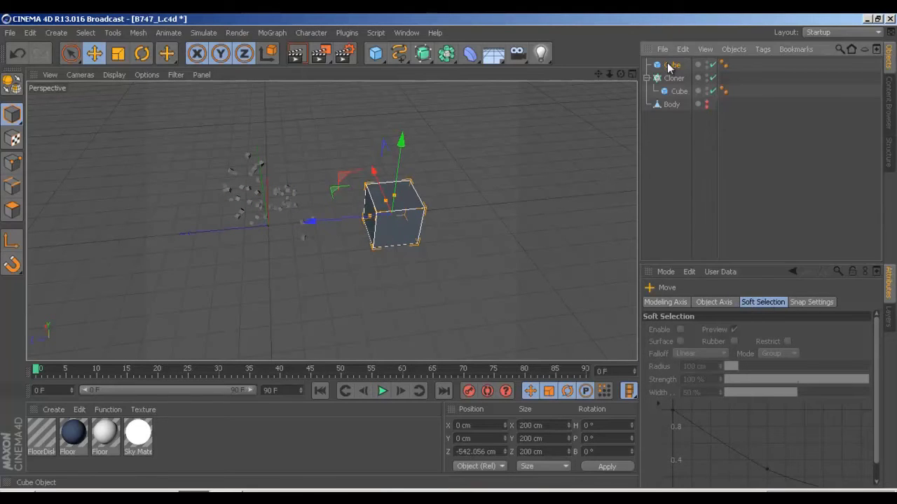
{"action": "left_click", "coordinate": [708, 330]}
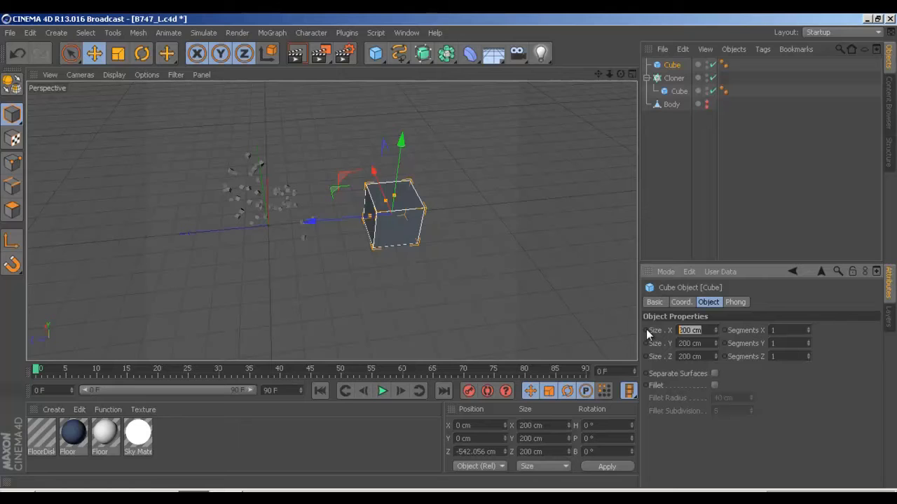
{"action": "type", "text": "100"}
{"action": "key", "text": "Return"}
{"action": "left_click", "coordinate": [687, 343]}
{"action": "type", "text": "100"}
{"action": "key", "text": "Return"}
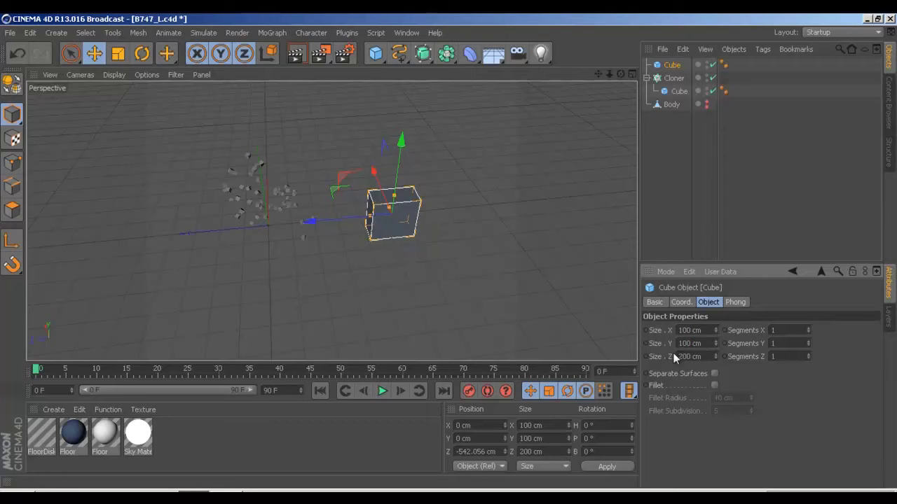
{"action": "left_click", "coordinate": [674, 357]}
{"action": "type", "text": "100"}
{"action": "key", "text": "Return"}
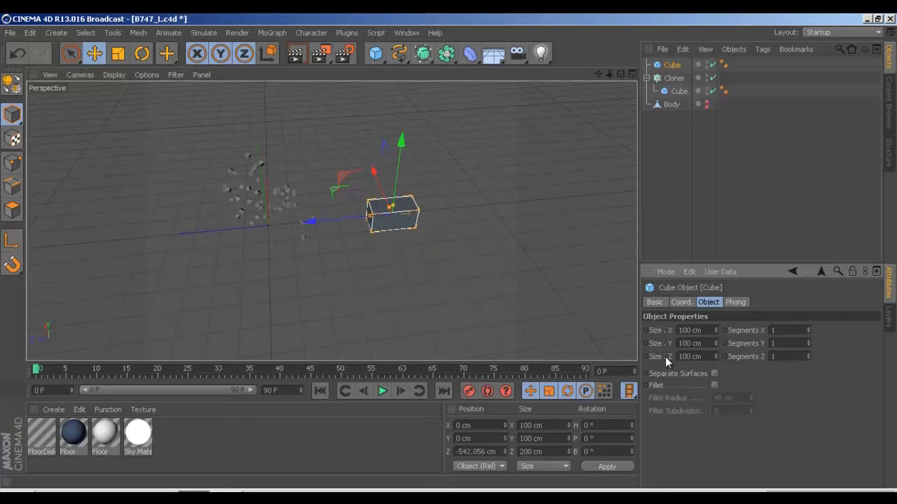
{"action": "left_click", "coordinate": [459, 286]}
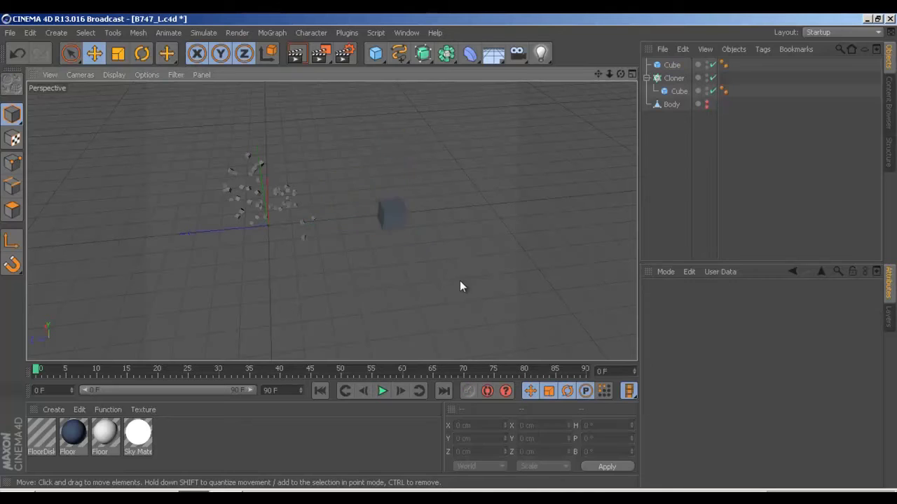
{"action": "left_click", "coordinate": [390, 226]}
{"action": "mouse_move", "coordinate": [384, 248]}
{"action": "left_mouse_down", "text": "alt"}
{"action": "mouse_move", "coordinate": [410, 149]}
{"action": "mouse_move", "coordinate": [361, 202]}
{"action": "mouse_move", "coordinate": [396, 197]}
{"action": "left_mouse_up", "text": "alt"}
{"action": "left_click_drag", "start_coordinate": [442, 156], "coordinate": [443, 126]}
{"action": "left_click_drag", "start_coordinate": [402, 184], "coordinate": [424, 207], "text": "alt"}
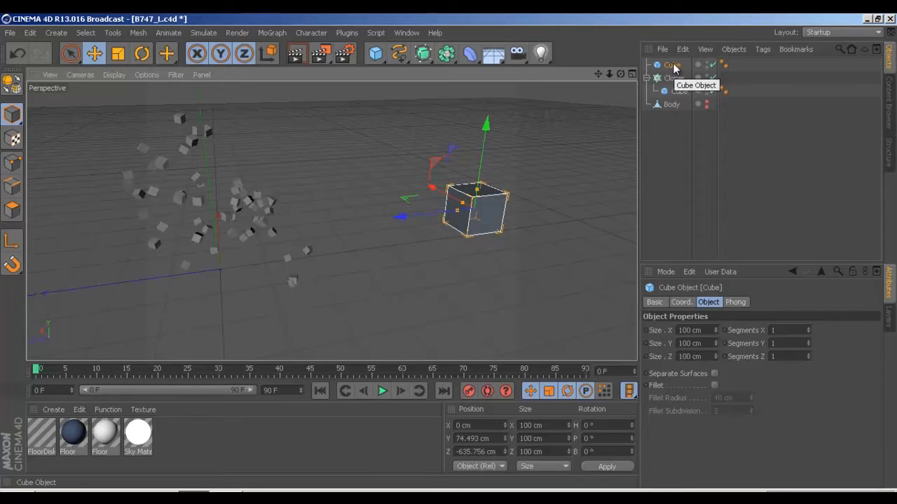
{"action": "left_click_drag", "start_coordinate": [420, 193], "coordinate": [384, 211], "text": "alt"}
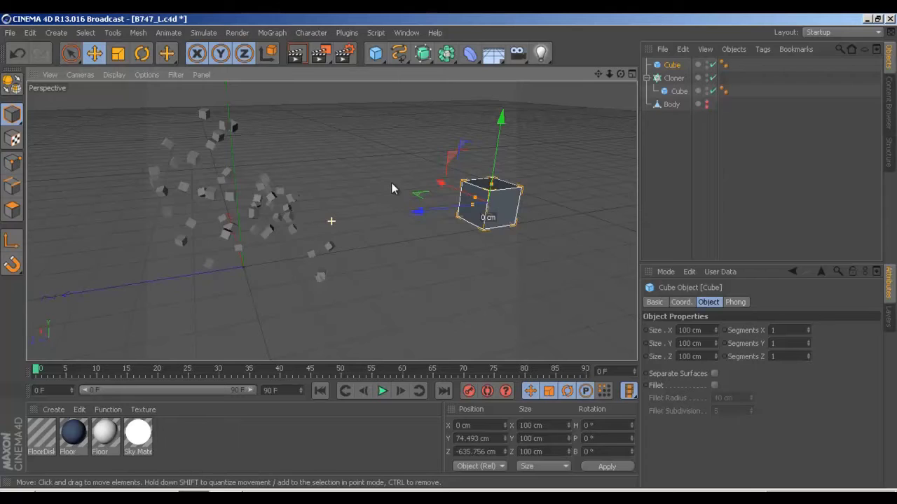
{"action": "mouse_move", "coordinate": [388, 182]}
{"action": "left_mouse_down", "text": "alt"}
{"action": "mouse_move", "coordinate": [380, 185]}
{"action": "mouse_move", "coordinate": [408, 229]}
{"action": "mouse_move", "coordinate": [370, 237]}
{"action": "mouse_move", "coordinate": [410, 216]}
{"action": "mouse_move", "coordinate": [373, 239]}
{"action": "mouse_move", "coordinate": [387, 226]}
{"action": "left_mouse_up", "text": "alt"}
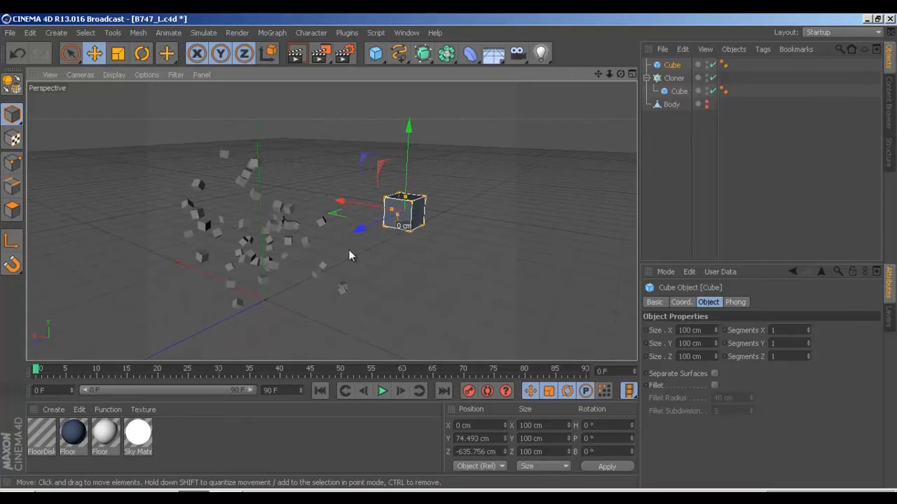
{"action": "left_click_drag", "start_coordinate": [349, 249], "coordinate": [353, 247], "text": "alt"}
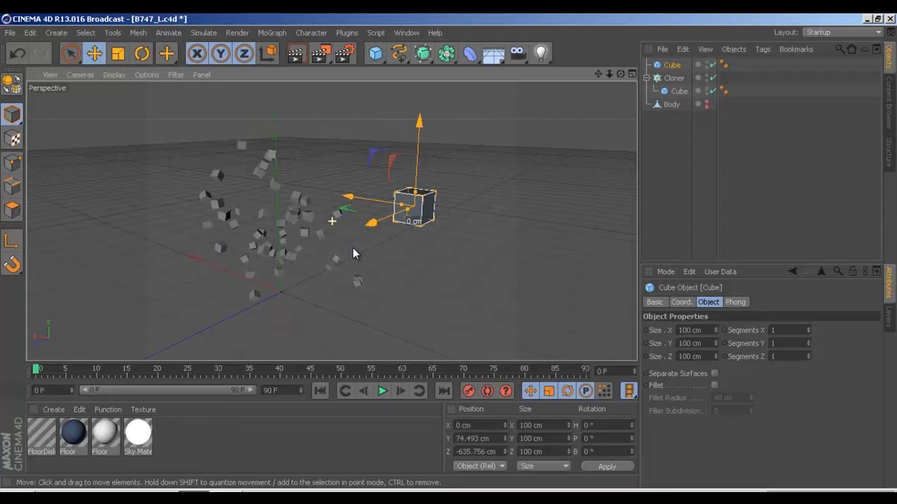
{"action": "mouse_move", "coordinate": [352, 248]}
{"action": "left_mouse_down", "text": "alt"}
{"action": "mouse_move", "coordinate": [319, 262]}
{"action": "mouse_move", "coordinate": [338, 252]}
{"action": "left_mouse_up", "text": "alt"}
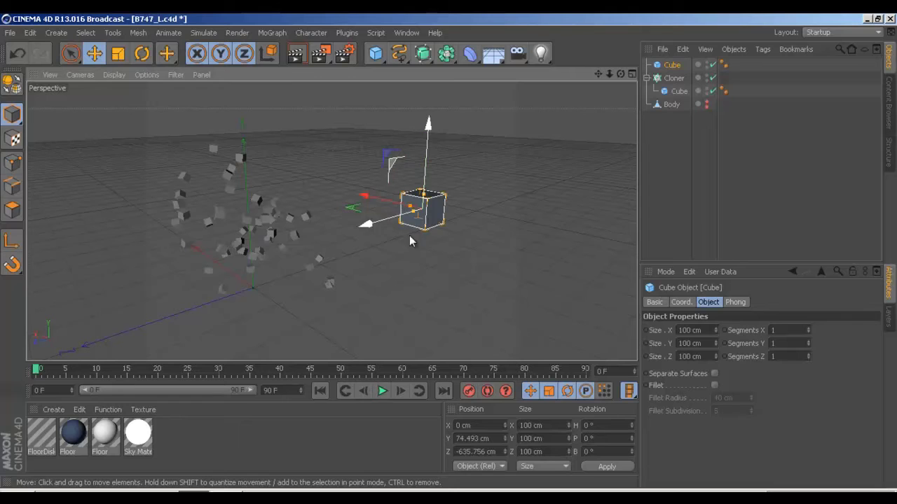
Add a Matrix object set to Linear mode with Count 49, spaced at 50 cm Y steps
{"action": "left_click", "coordinate": [277, 33]}
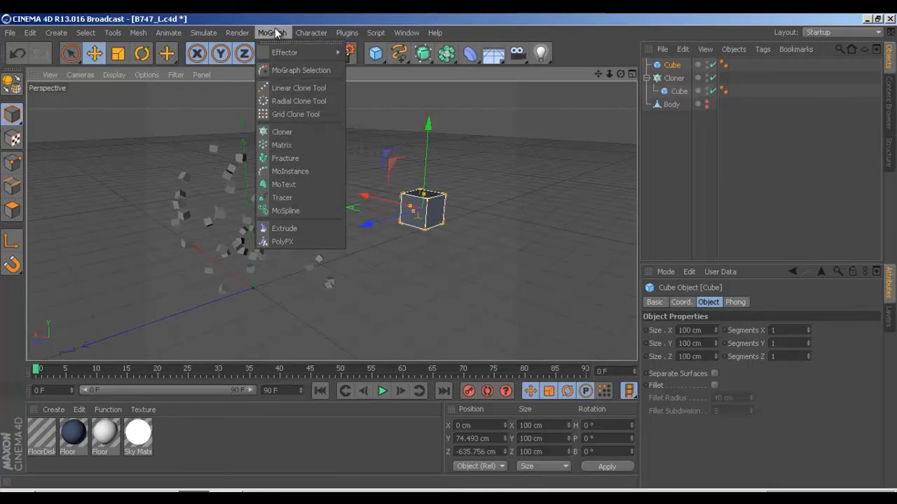
{"action": "left_click", "coordinate": [281, 145]}
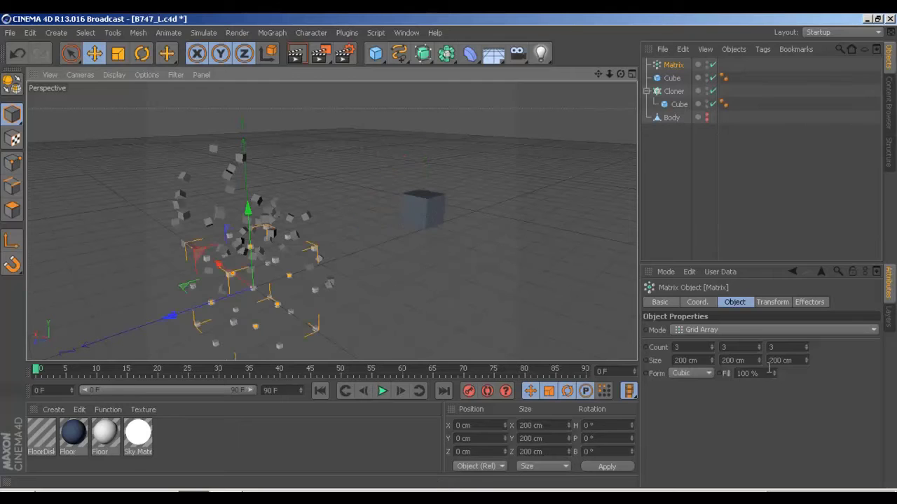
{"action": "left_click", "coordinate": [736, 330]}
{"action": "left_click", "coordinate": [698, 358]}
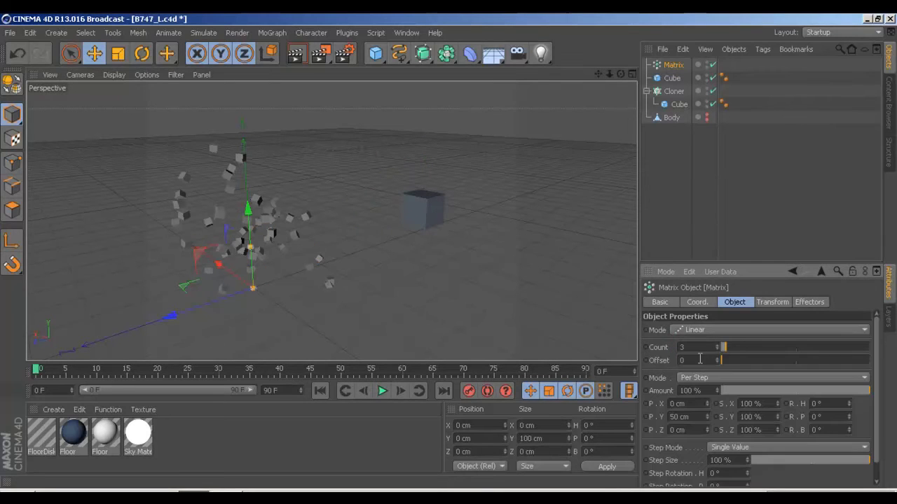
{"action": "left_click", "coordinate": [673, 91]}
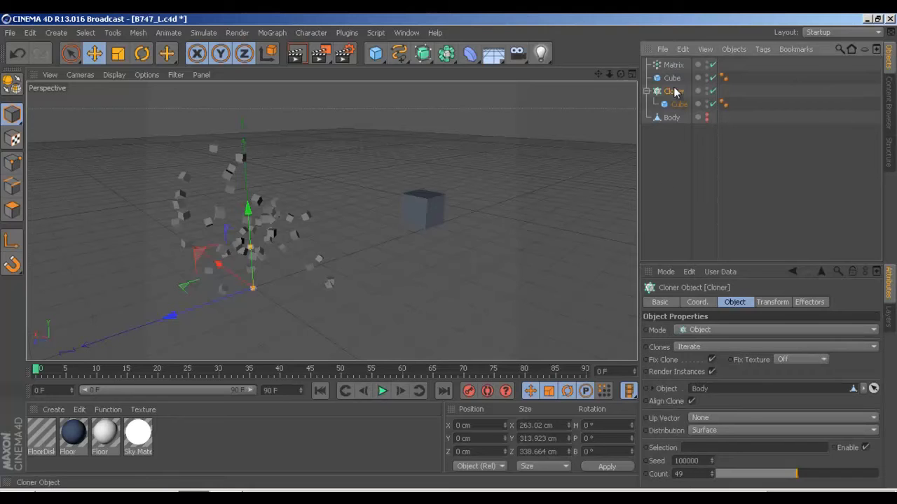
{"action": "left_click", "coordinate": [673, 64]}
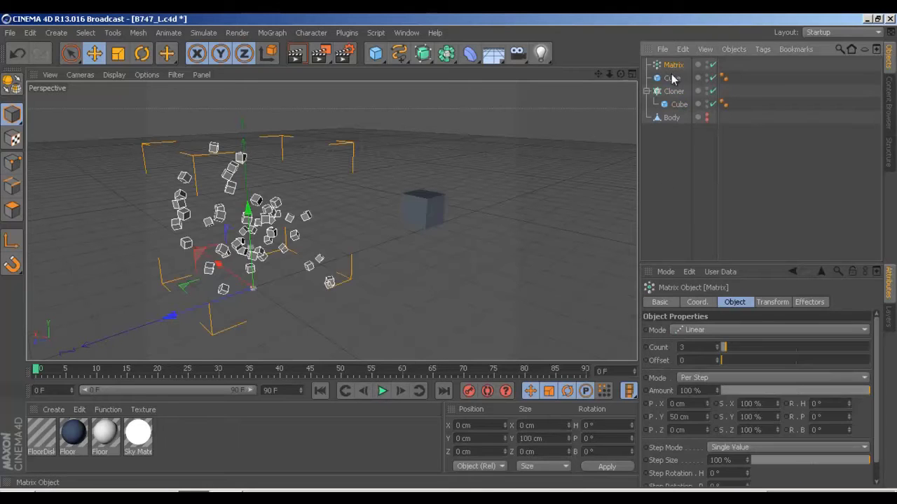
{"action": "double_click", "coordinate": [694, 347]}
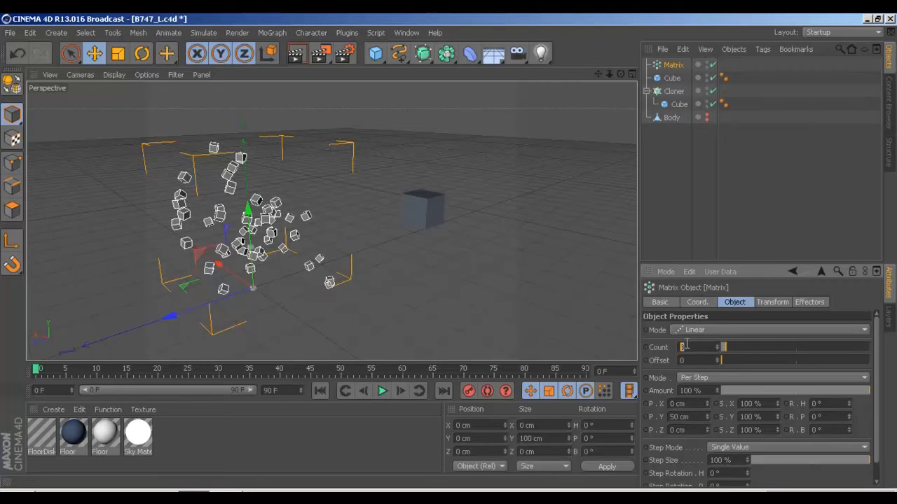
{"action": "type", "text": "45"}
{"action": "type", "text": "49"}
{"action": "key", "text": "Return"}
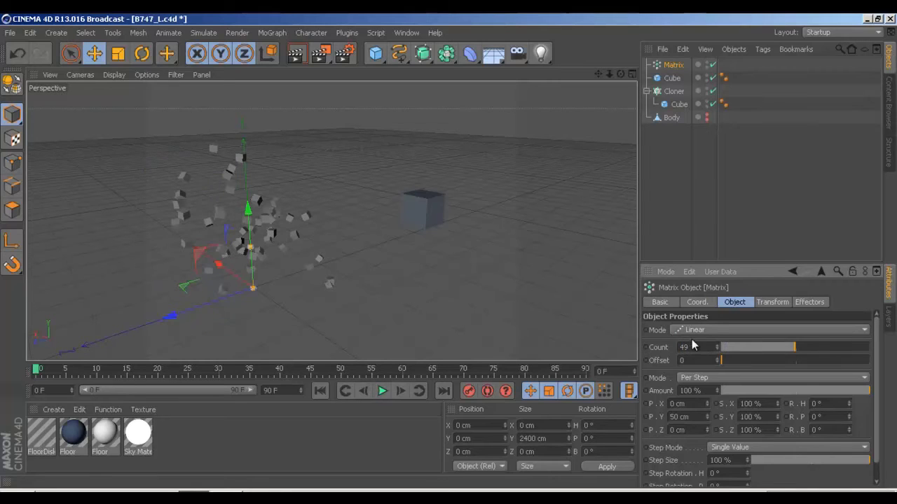
{"action": "left_click", "coordinate": [674, 66]}
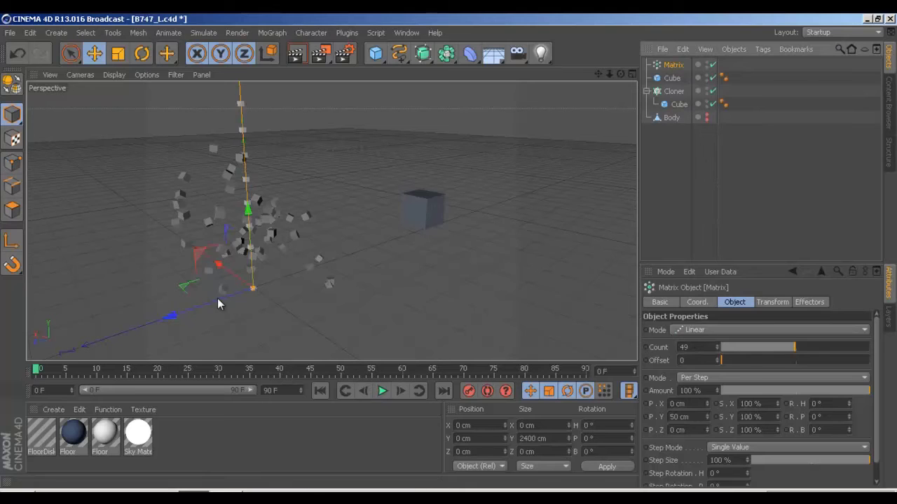
Move the Matrix back along Z, checking it against the standalone cube in the Top view
{"action": "left_click_drag", "start_coordinate": [217, 299], "coordinate": [407, 236]}
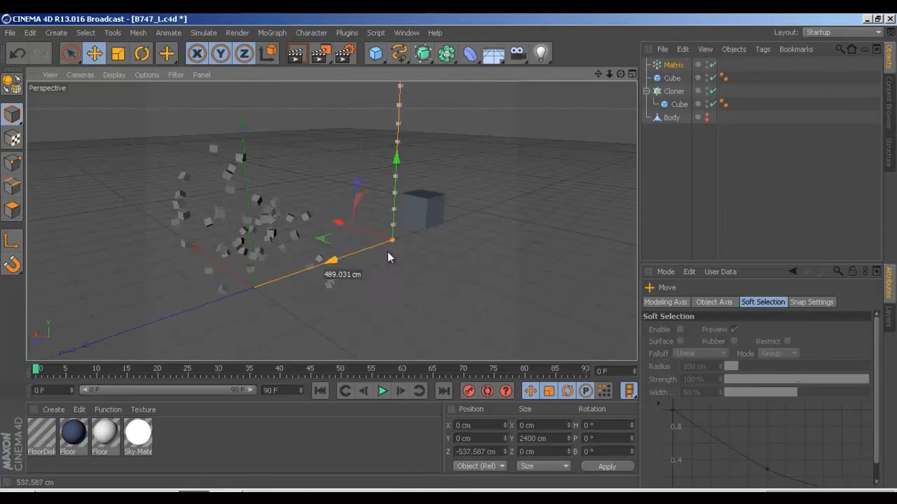
{"action": "middle_click", "coordinate": [431, 255]}
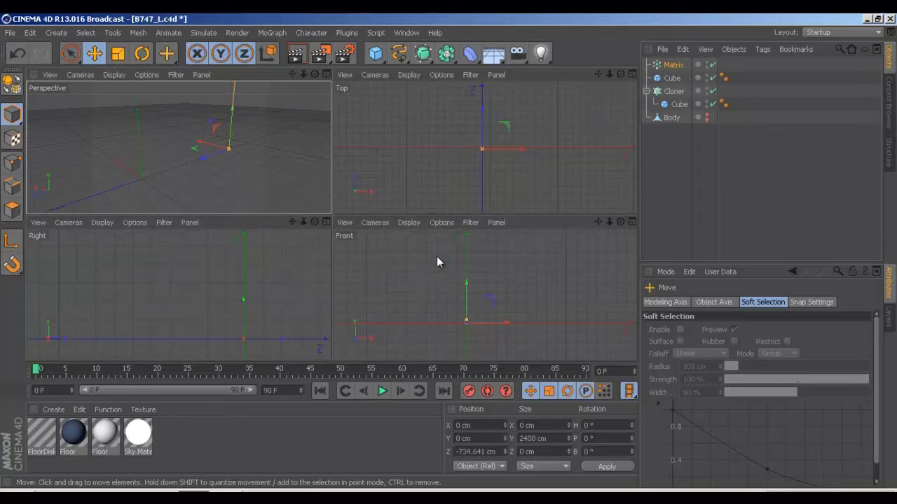
{"action": "middle_click", "coordinate": [433, 181]}
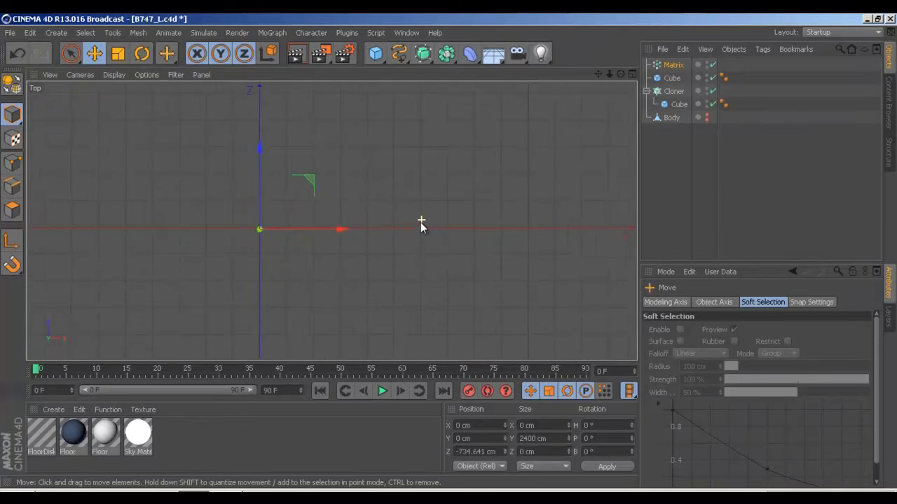
{"action": "key", "text": "ctrl+shift+z"}
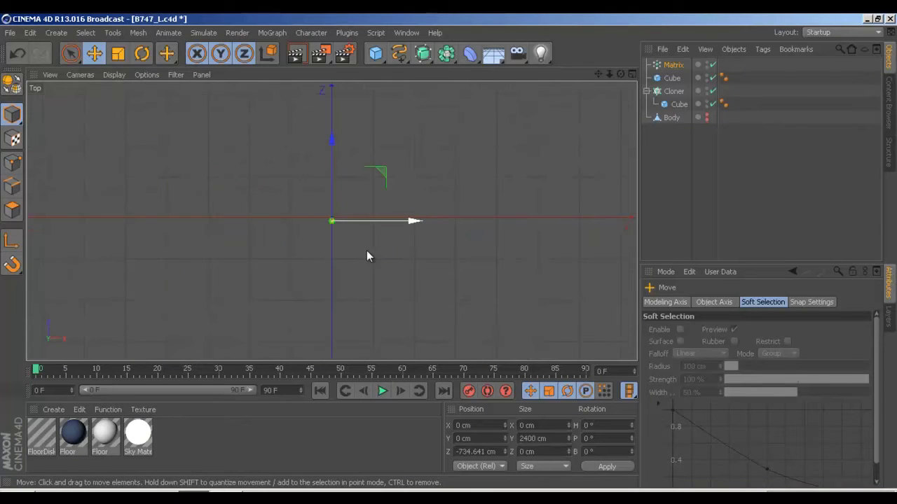
{"action": "left_click_drag", "start_coordinate": [366, 252], "coordinate": [317, 222]}
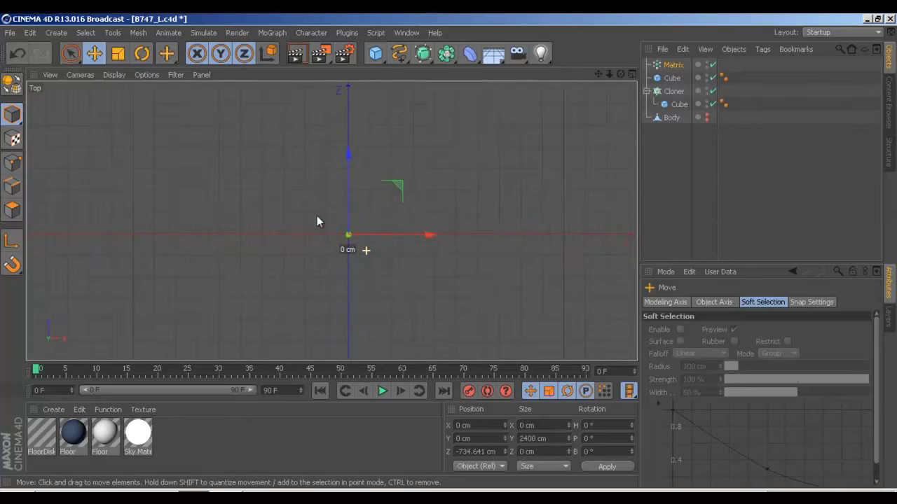
{"action": "key", "text": "ctrl+shift+z"}
{"action": "left_click", "coordinate": [671, 77]}
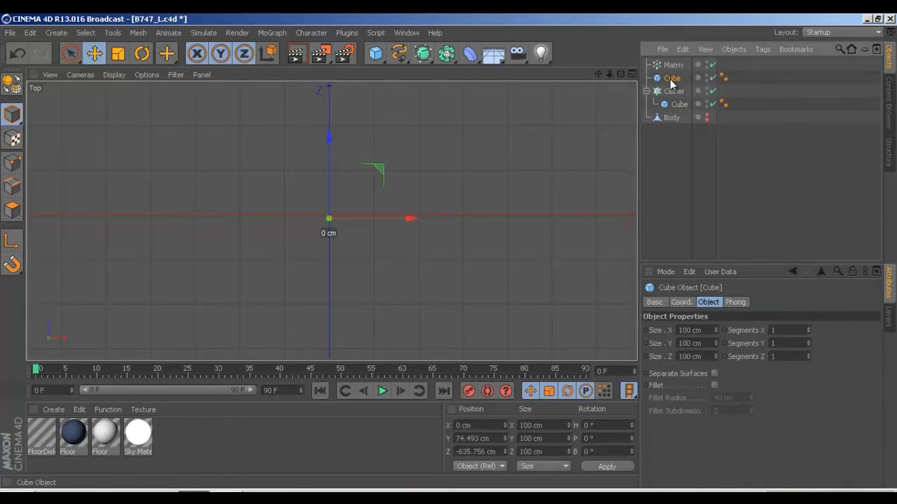
{"action": "left_click", "coordinate": [672, 64]}
Slide and raise the Matrix onto the cube, reaching X 9.174, Y 61.273, Z -606.744 cm
{"action": "middle_click", "coordinate": [439, 161]}
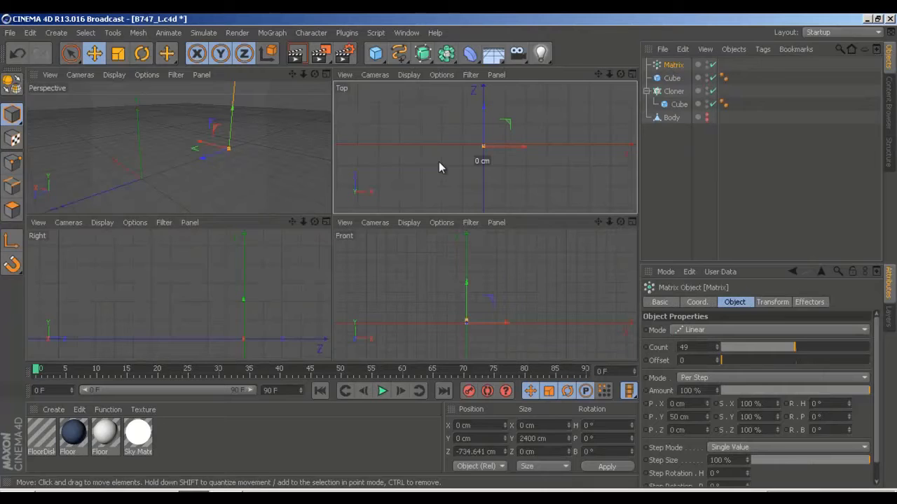
{"action": "middle_click", "coordinate": [235, 195]}
{"action": "mouse_move", "coordinate": [331, 222]}
{"action": "left_mouse_down"}
{"action": "mouse_move", "coordinate": [370, 251]}
{"action": "mouse_move", "coordinate": [294, 325]}
{"action": "mouse_move", "coordinate": [307, 268]}
{"action": "mouse_move", "coordinate": [295, 310]}
{"action": "mouse_move", "coordinate": [576, 136]}
{"action": "mouse_move", "coordinate": [559, 145]}
{"action": "left_mouse_up"}
{"action": "mouse_move", "coordinate": [238, 292]}
{"action": "left_mouse_down", "text": "alt"}
{"action": "mouse_move", "coordinate": [309, 273]}
{"action": "mouse_move", "coordinate": [311, 264]}
{"action": "left_mouse_up", "text": "alt"}
{"action": "left_click_drag", "start_coordinate": [196, 306], "coordinate": [223, 302]}
{"action": "mouse_move", "coordinate": [274, 272]}
{"action": "left_mouse_down"}
{"action": "mouse_move", "coordinate": [266, 247]}
{"action": "mouse_move", "coordinate": [303, 270]}
{"action": "mouse_move", "coordinate": [365, 230]}
{"action": "mouse_move", "coordinate": [346, 240]}
{"action": "mouse_move", "coordinate": [278, 365]}
{"action": "mouse_move", "coordinate": [449, 250]}
{"action": "left_mouse_up"}
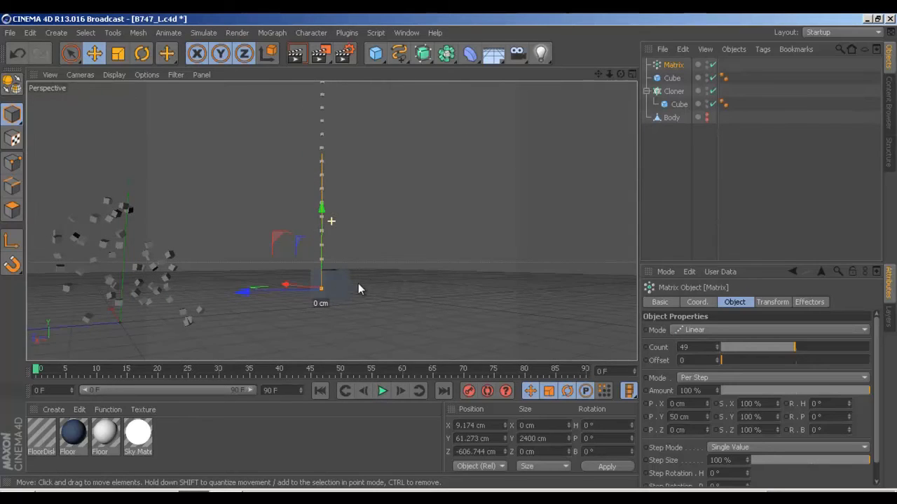
{"action": "mouse_move", "coordinate": [309, 250]}
{"action": "left_mouse_down", "text": "alt"}
{"action": "mouse_move", "coordinate": [349, 243]}
{"action": "mouse_move", "coordinate": [393, 266]}
{"action": "left_mouse_up", "text": "alt"}
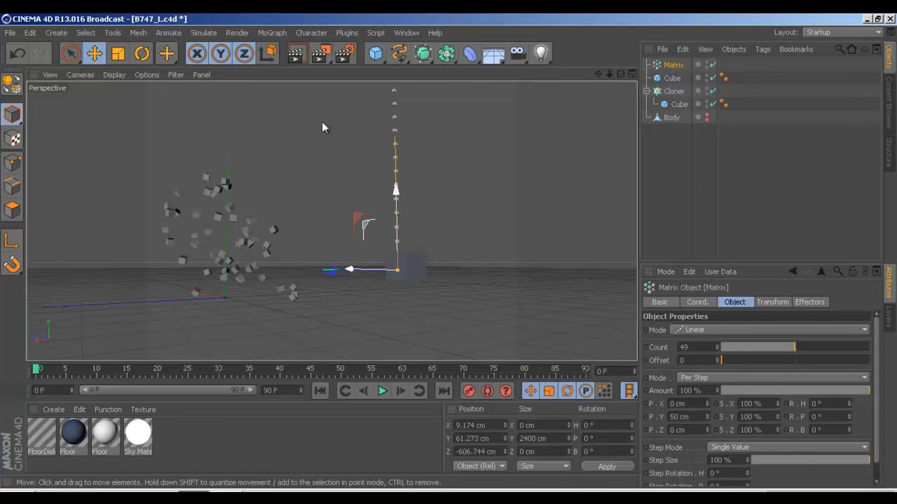
{"action": "left_click", "coordinate": [275, 34]}
{"action": "mouse_move", "coordinate": [285, 52]}
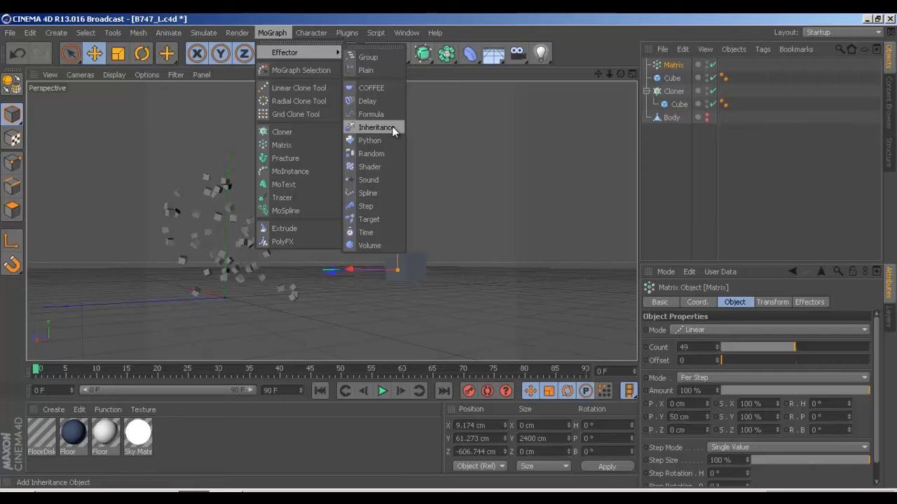
Add an Inheritance effector and set the Matrix as its source object
{"action": "left_click", "coordinate": [392, 127]}
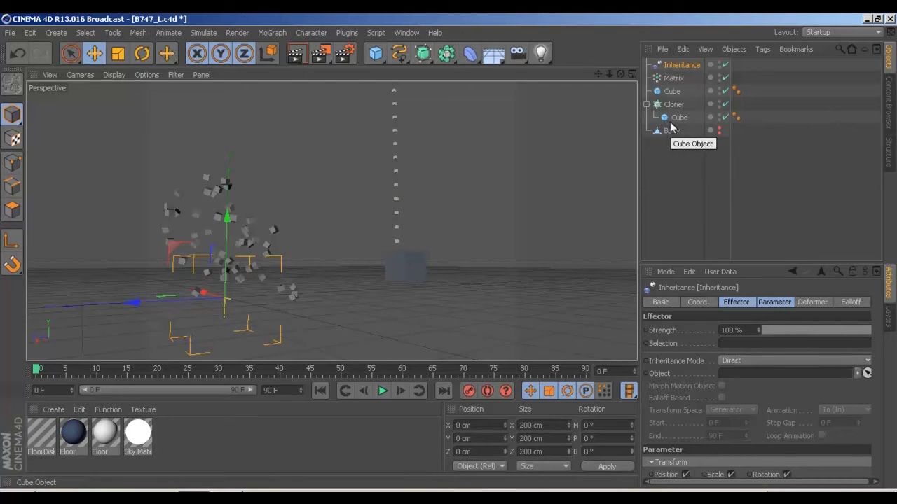
{"action": "left_click", "coordinate": [673, 78]}
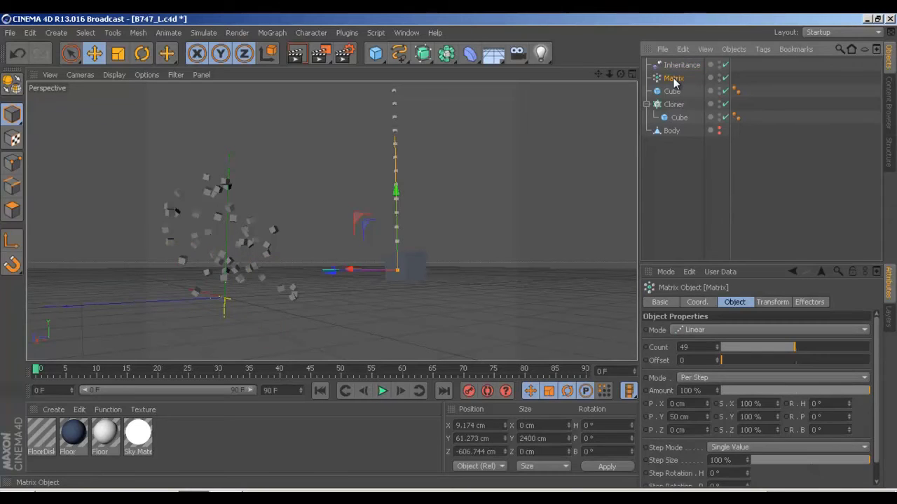
{"action": "left_click", "coordinate": [680, 67]}
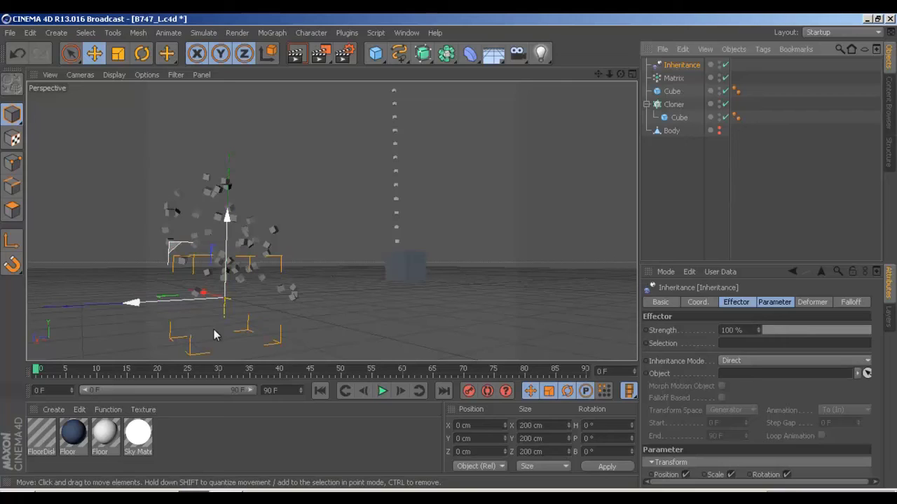
{"action": "left_click", "coordinate": [675, 80]}
{"action": "left_click_drag", "start_coordinate": [674, 82], "coordinate": [730, 377]}
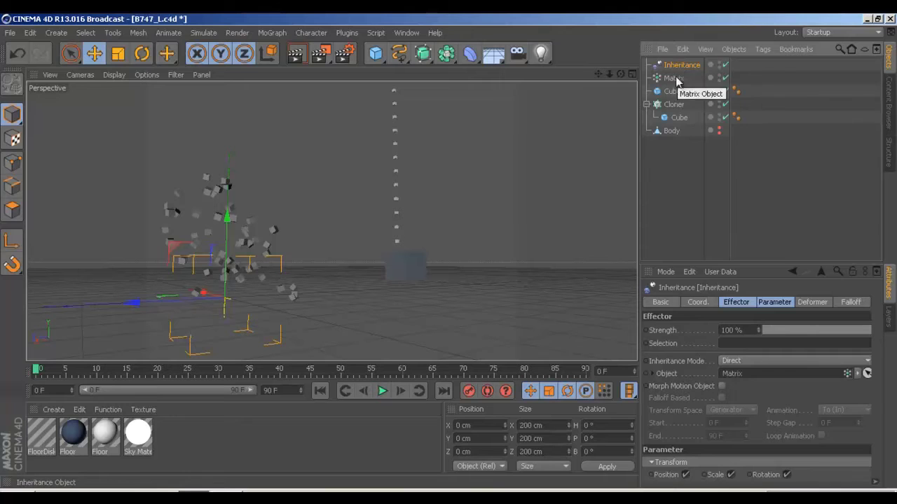
Put the Inheritance effector into the Cloner's Effectors list
{"action": "left_click", "coordinate": [674, 106]}
{"action": "left_click", "coordinate": [810, 301]}
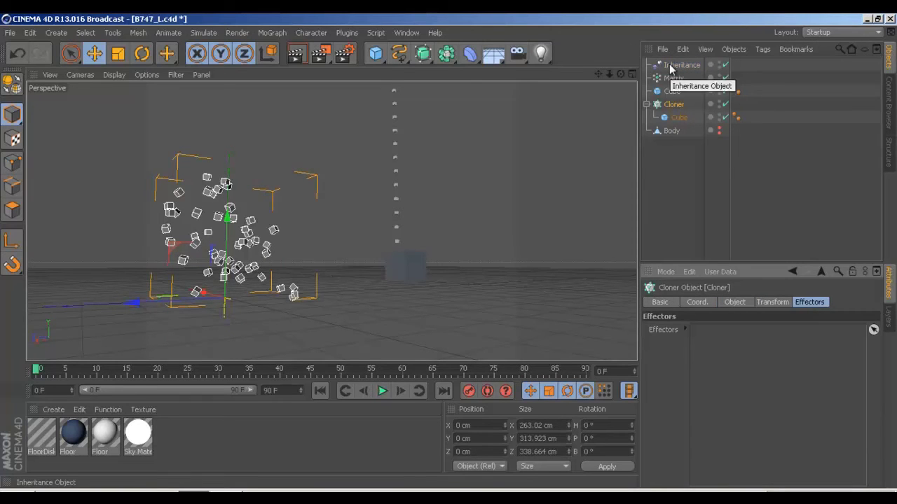
{"action": "left_click_drag", "start_coordinate": [673, 64], "coordinate": [721, 297]}
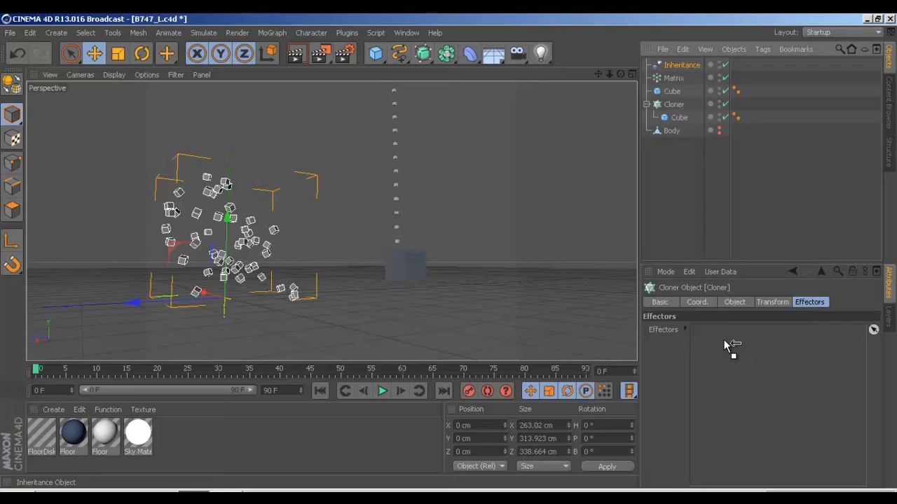
{"action": "left_click_drag", "start_coordinate": [724, 340], "coordinate": [724, 341]}
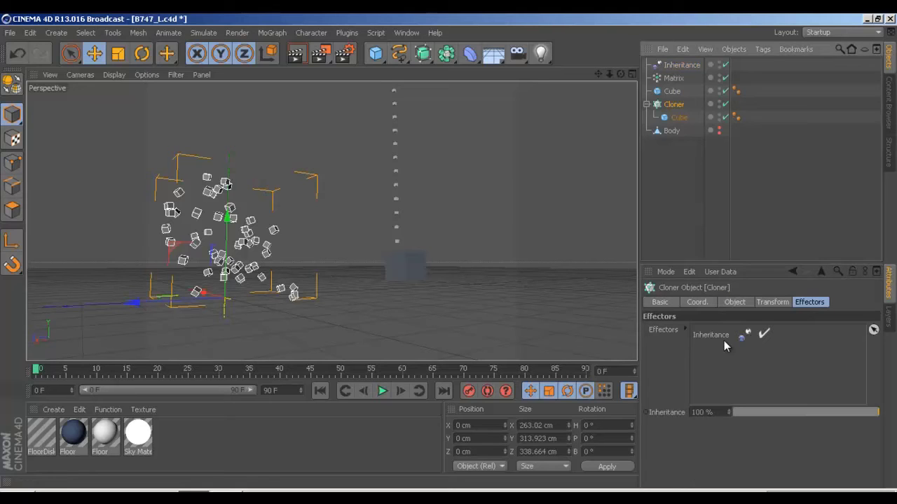
{"action": "left_click", "coordinate": [676, 65]}
Try partial Inheritance Strength values to preview the morph, and reduce the Matrix point count
{"action": "left_click", "coordinate": [796, 302]}
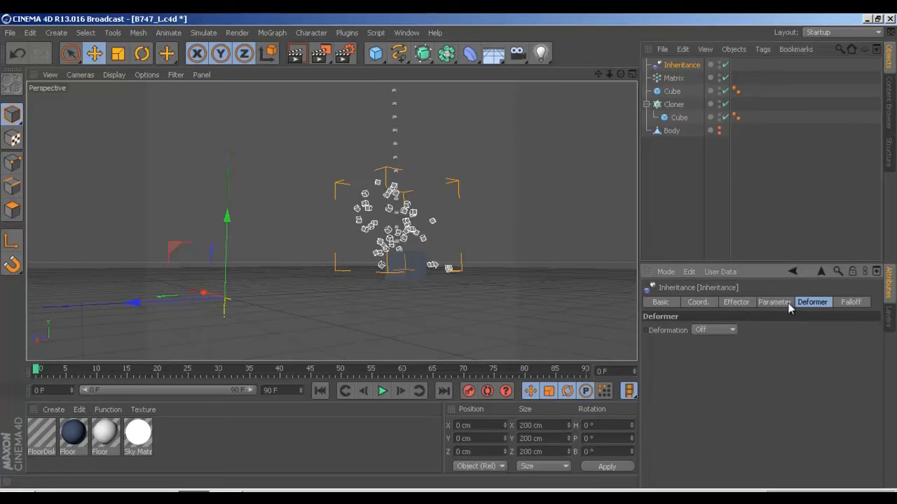
{"action": "left_click", "coordinate": [736, 303]}
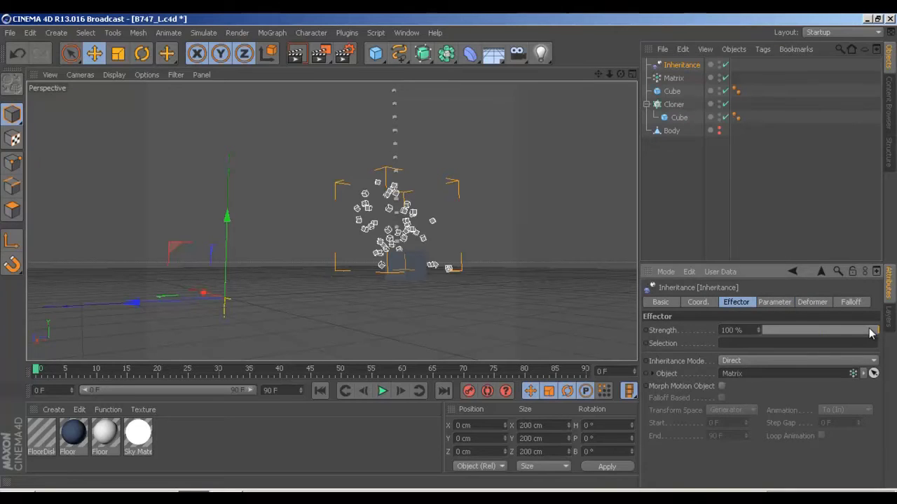
{"action": "mouse_move", "coordinate": [837, 329]}
{"action": "left_mouse_down"}
{"action": "mouse_move", "coordinate": [844, 338]}
{"action": "mouse_move", "coordinate": [894, 331]}
{"action": "mouse_move", "coordinate": [763, 330]}
{"action": "mouse_move", "coordinate": [892, 324]}
{"action": "mouse_move", "coordinate": [733, 339]}
{"action": "mouse_move", "coordinate": [883, 328]}
{"action": "mouse_move", "coordinate": [742, 328]}
{"action": "left_mouse_up"}
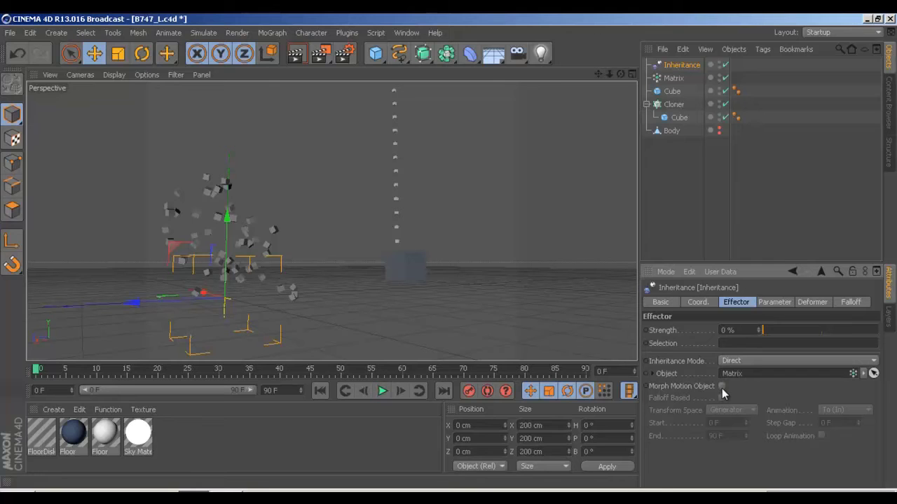
{"action": "mouse_move", "coordinate": [765, 335]}
{"action": "left_mouse_down"}
{"action": "mouse_move", "coordinate": [876, 326]}
{"action": "mouse_move", "coordinate": [752, 336]}
{"action": "mouse_move", "coordinate": [892, 319]}
{"action": "mouse_move", "coordinate": [763, 330]}
{"action": "left_mouse_up"}
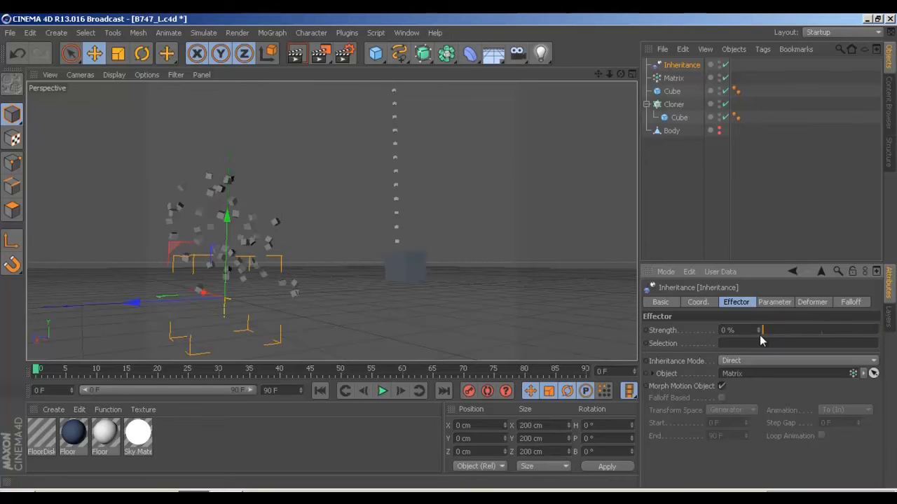
{"action": "left_click", "coordinate": [671, 78]}
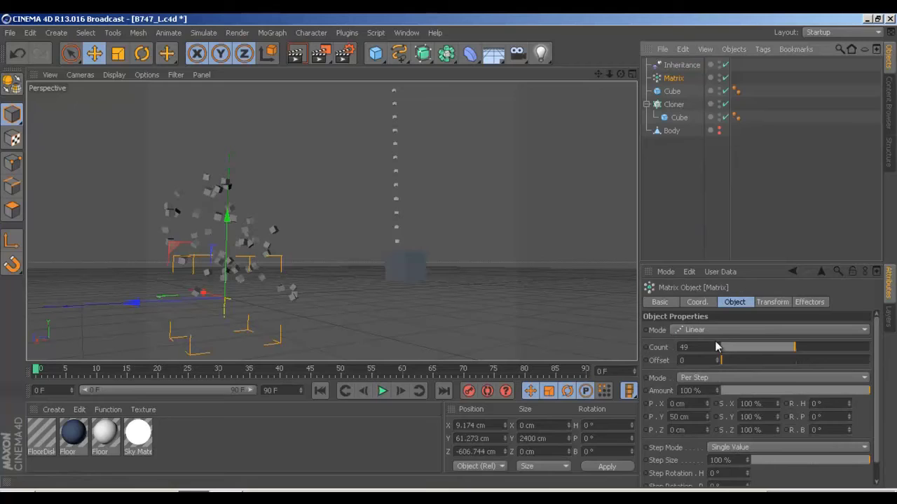
{"action": "left_click_drag", "start_coordinate": [752, 349], "coordinate": [726, 354]}
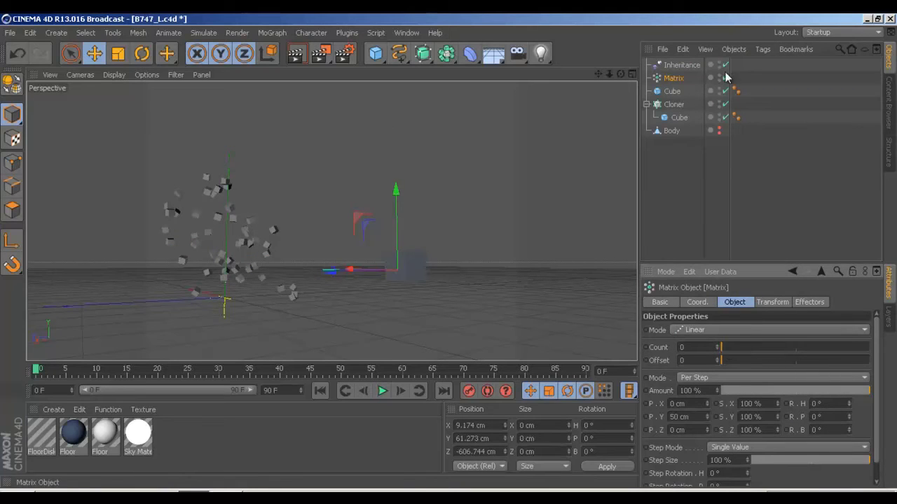
{"action": "left_click", "coordinate": [676, 65]}
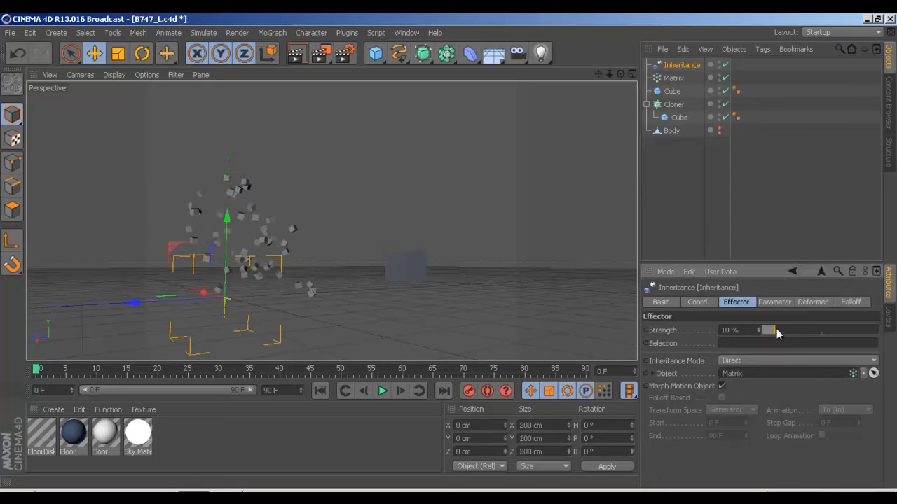
Set the Matrix Count to 3 and leave the Inheritance Strength at 0%
{"action": "mouse_move", "coordinate": [763, 337]}
{"action": "left_mouse_down"}
{"action": "mouse_move", "coordinate": [857, 318]}
{"action": "mouse_move", "coordinate": [744, 321]}
{"action": "mouse_move", "coordinate": [757, 329]}
{"action": "left_mouse_up"}
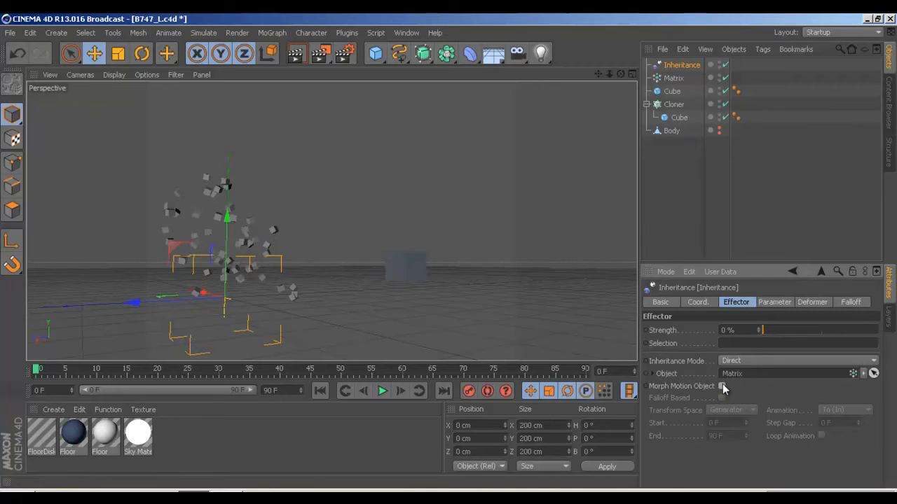
{"action": "mouse_move", "coordinate": [764, 330]}
{"action": "left_mouse_down"}
{"action": "mouse_move", "coordinate": [866, 330]}
{"action": "mouse_move", "coordinate": [848, 330]}
{"action": "left_mouse_up"}
{"action": "left_click", "coordinate": [674, 78]}
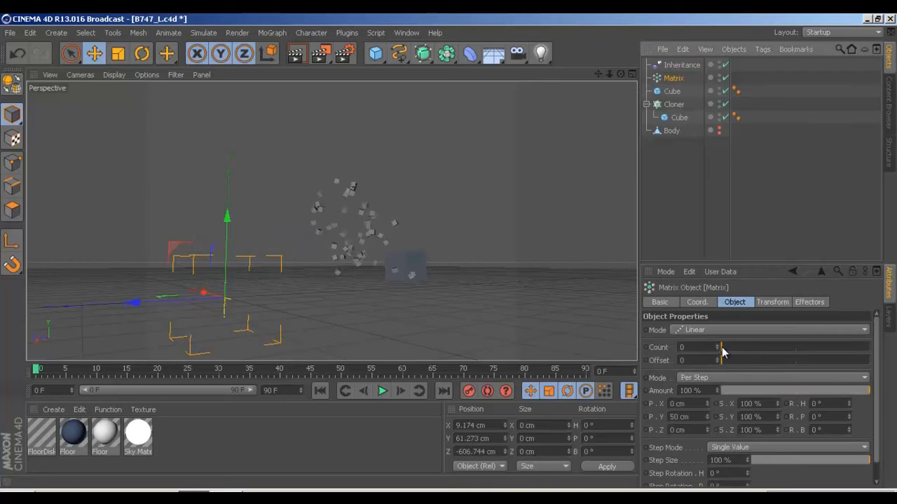
{"action": "left_click_drag", "start_coordinate": [722, 351], "coordinate": [726, 349]}
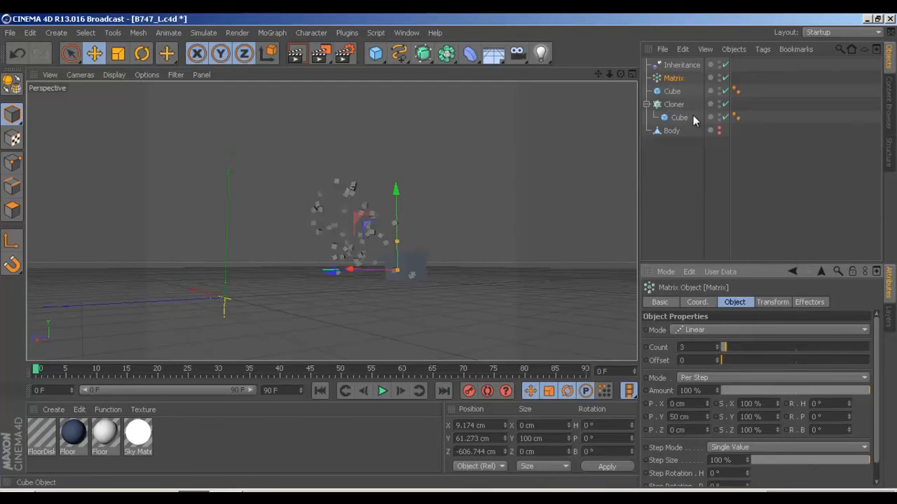
{"action": "left_click", "coordinate": [677, 65]}
{"action": "mouse_move", "coordinate": [787, 329]}
{"action": "left_mouse_down"}
{"action": "mouse_move", "coordinate": [872, 330]}
{"action": "mouse_move", "coordinate": [760, 330]}
{"action": "left_mouse_up"}
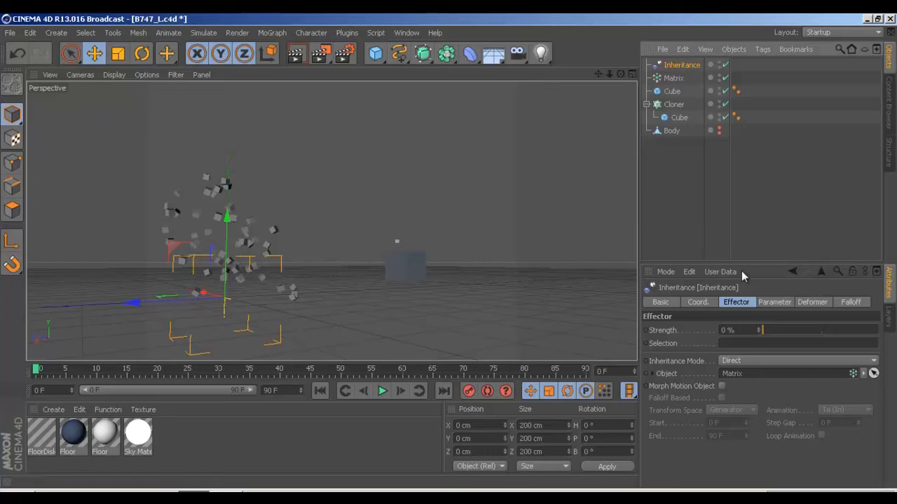
{"action": "mouse_move", "coordinate": [769, 327]}
{"action": "left_mouse_down"}
{"action": "mouse_move", "coordinate": [853, 321]}
{"action": "mouse_move", "coordinate": [764, 330]}
{"action": "mouse_move", "coordinate": [862, 329]}
{"action": "mouse_move", "coordinate": [764, 330]}
{"action": "mouse_move", "coordinate": [845, 329]}
{"action": "mouse_move", "coordinate": [770, 339]}
{"action": "left_mouse_up"}
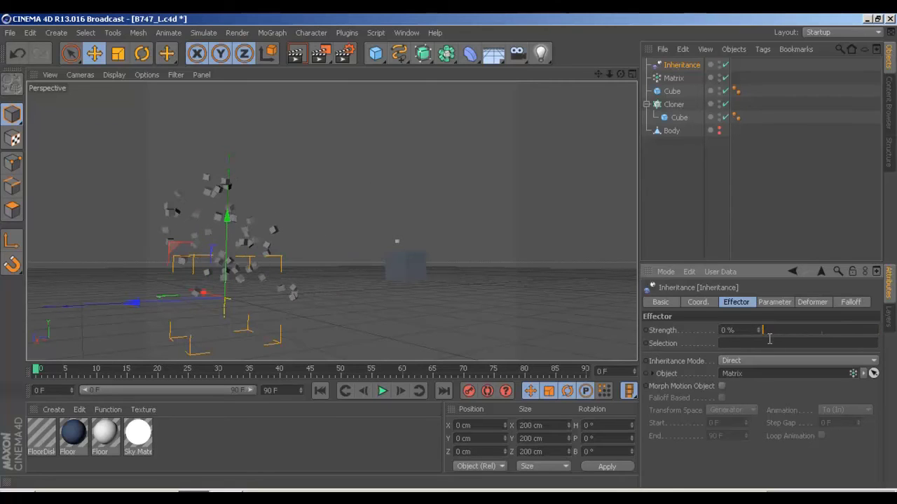
Switch the Inheritance falloff Shape to Linear and drag its Strength up to 100%
{"action": "left_click", "coordinate": [775, 302]}
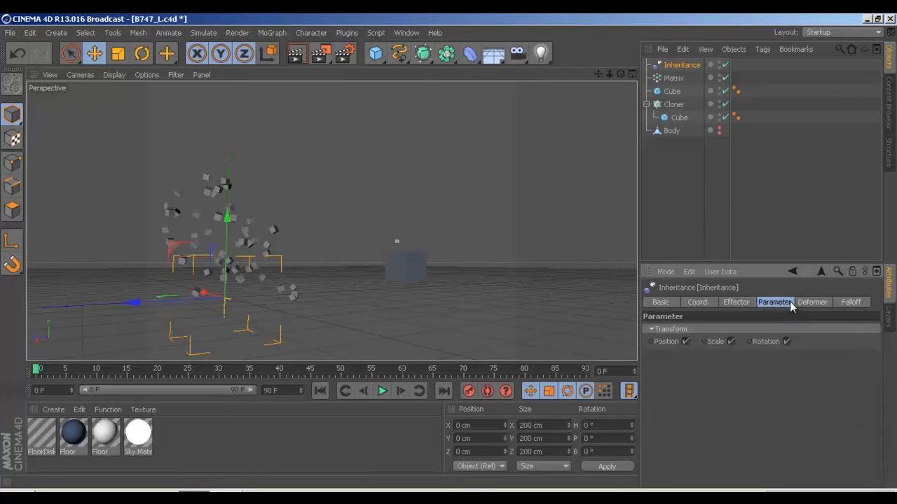
{"action": "left_click", "coordinate": [812, 302]}
{"action": "left_click", "coordinate": [846, 302]}
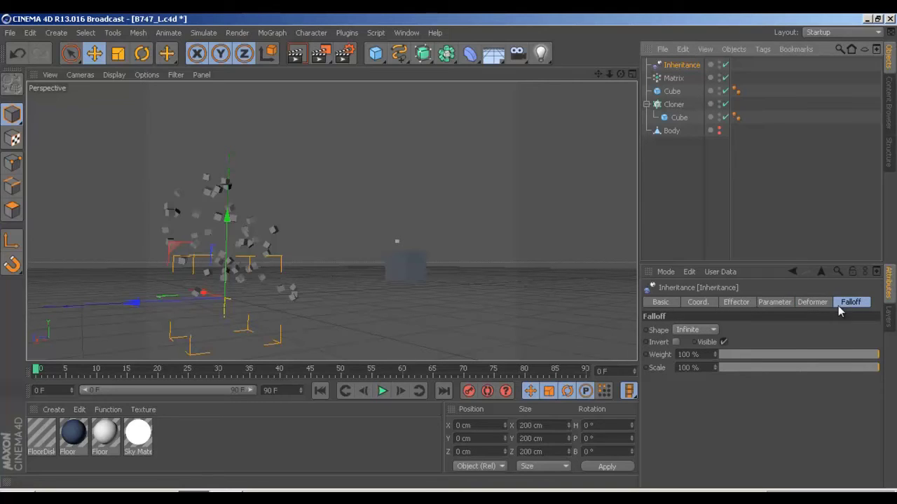
{"action": "left_click", "coordinate": [707, 331]}
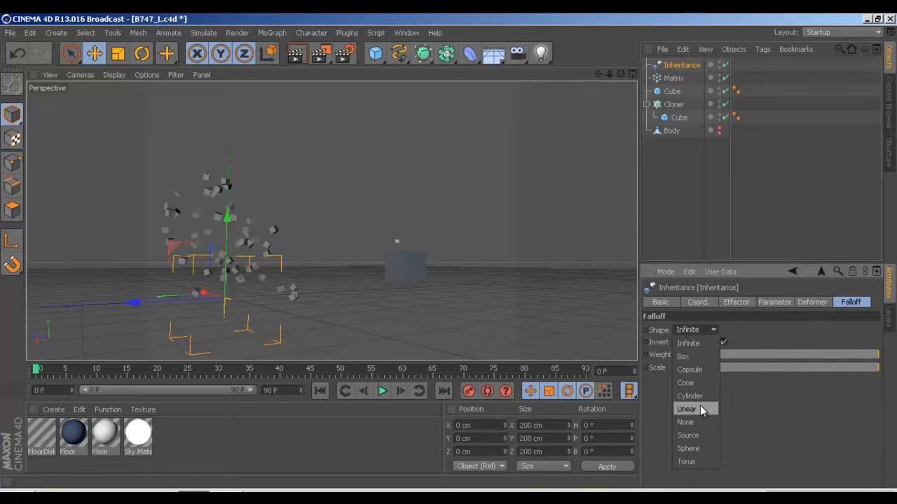
{"action": "left_click", "coordinate": [700, 407]}
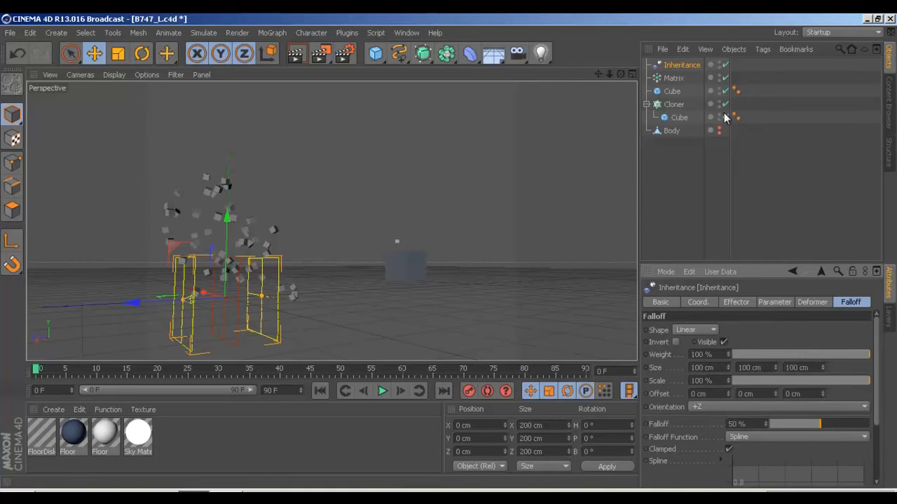
{"action": "left_click", "coordinate": [796, 303]}
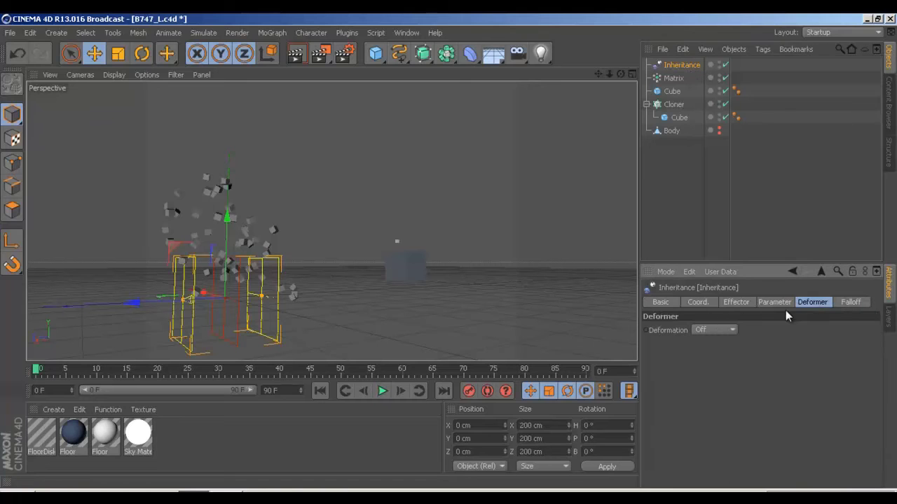
{"action": "left_click", "coordinate": [750, 304]}
{"action": "mouse_move", "coordinate": [761, 330]}
{"action": "left_mouse_down"}
{"action": "mouse_move", "coordinate": [826, 328]}
{"action": "mouse_move", "coordinate": [825, 343]}
{"action": "mouse_move", "coordinate": [882, 331]}
{"action": "left_mouse_up"}
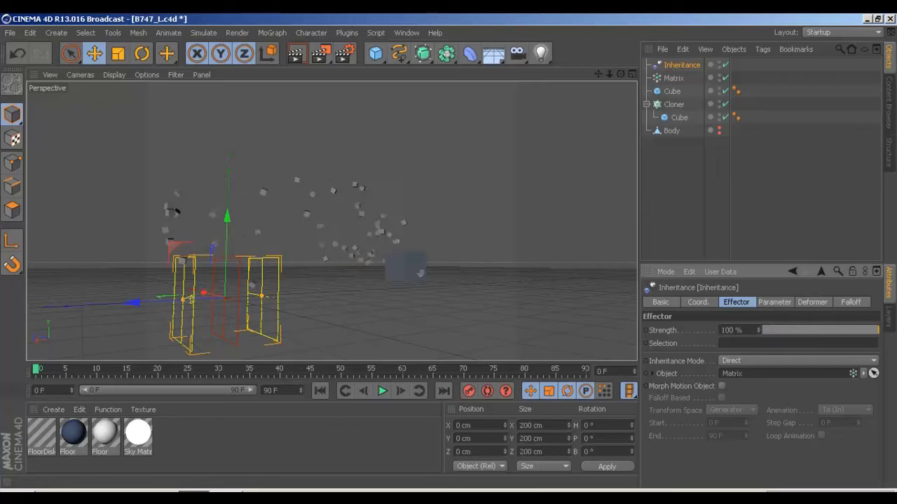
Move the Inheritance falloff along Z and up toward the cube, then set the Matrix Count to 0
{"action": "mouse_move", "coordinate": [147, 301]}
{"action": "left_mouse_down"}
{"action": "mouse_move", "coordinate": [339, 287]}
{"action": "mouse_move", "coordinate": [100, 279]}
{"action": "mouse_move", "coordinate": [277, 269]}
{"action": "mouse_move", "coordinate": [262, 262]}
{"action": "mouse_move", "coordinate": [60, 261]}
{"action": "mouse_move", "coordinate": [286, 243]}
{"action": "mouse_move", "coordinate": [83, 263]}
{"action": "mouse_move", "coordinate": [273, 244]}
{"action": "mouse_move", "coordinate": [327, 226]}
{"action": "mouse_move", "coordinate": [366, 176]}
{"action": "left_mouse_up"}
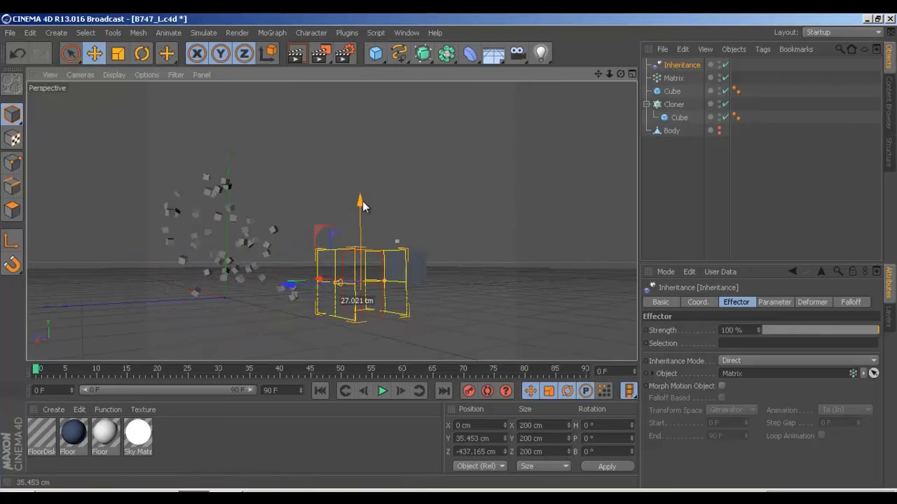
{"action": "mouse_move", "coordinate": [302, 252]}
{"action": "left_mouse_down"}
{"action": "mouse_move", "coordinate": [154, 253]}
{"action": "mouse_move", "coordinate": [210, 250]}
{"action": "left_mouse_up"}
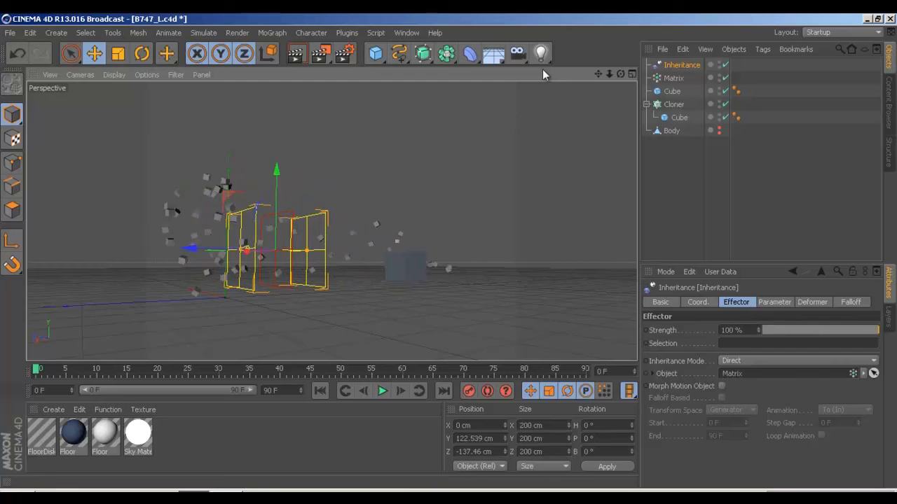
{"action": "left_click", "coordinate": [670, 77]}
{"action": "left_click_drag", "start_coordinate": [724, 351], "coordinate": [741, 351]}
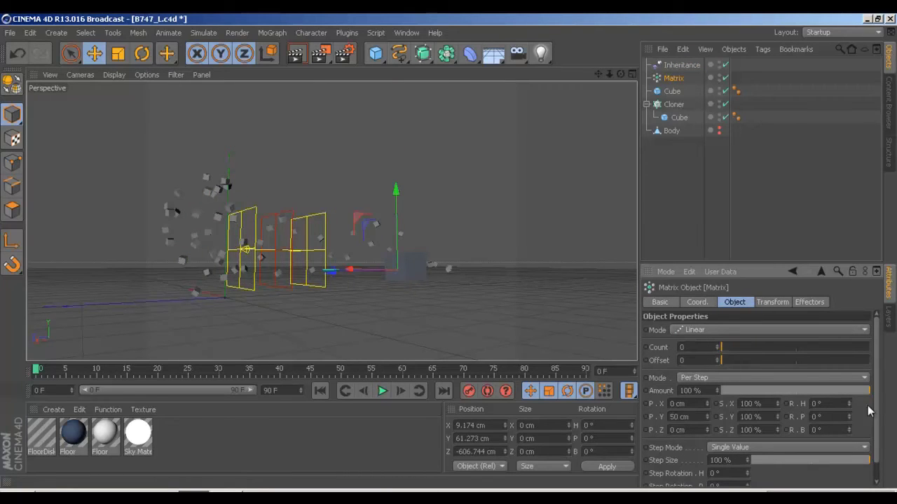
{"action": "scroll", "coordinate": [876, 382], "scroll_direction": "down", "scroll_amount": 2}
{"action": "scroll", "coordinate": [876, 392], "scroll_direction": "up", "scroll_amount": 2}
Review the Matrix tabs to confirm Inheritance is listed among its effectors
{"action": "left_click", "coordinate": [813, 304]}
{"action": "left_click", "coordinate": [781, 301]}
{"action": "left_click", "coordinate": [743, 302]}
{"action": "left_click", "coordinate": [697, 302]}
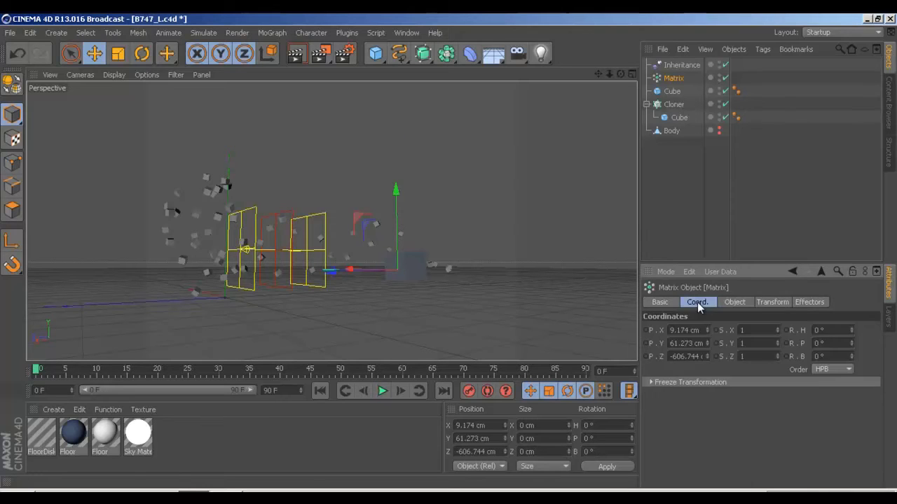
{"action": "left_click", "coordinate": [662, 303]}
{"action": "left_click", "coordinate": [792, 303]}
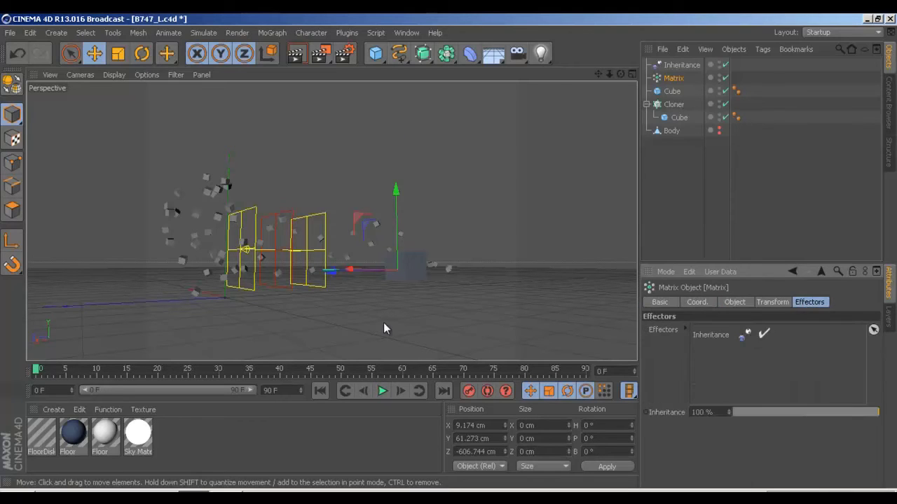
Shift the Matrix to X -3.259, Y 55.261, Z -635.47 cm, centred on the cube
{"action": "mouse_move", "coordinate": [383, 322]}
{"action": "left_mouse_down", "text": "alt"}
{"action": "mouse_move", "coordinate": [430, 305]}
{"action": "mouse_move", "coordinate": [292, 359]}
{"action": "mouse_move", "coordinate": [490, 334]}
{"action": "mouse_move", "coordinate": [624, 334]}
{"action": "mouse_move", "coordinate": [393, 334]}
{"action": "mouse_move", "coordinate": [534, 252]}
{"action": "left_mouse_up", "text": "alt"}
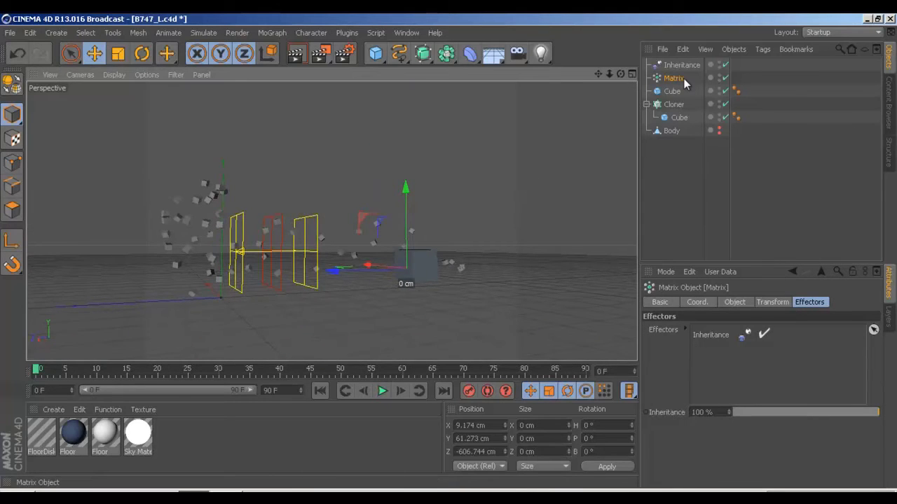
{"action": "key", "text": "t"}
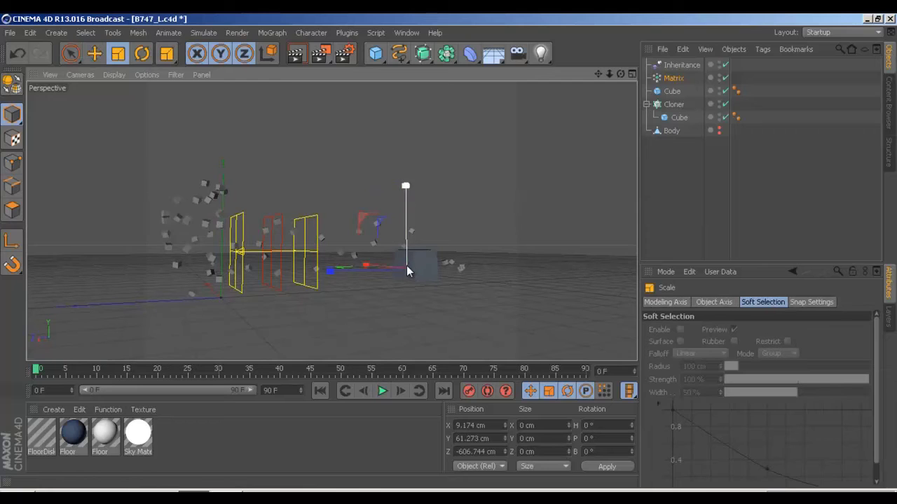
{"action": "mouse_move", "coordinate": [407, 268]}
{"action": "left_mouse_down"}
{"action": "mouse_move", "coordinate": [393, 271]}
{"action": "mouse_move", "coordinate": [413, 271]}
{"action": "mouse_move", "coordinate": [417, 283]}
{"action": "mouse_move", "coordinate": [433, 235]}
{"action": "mouse_move", "coordinate": [448, 252]}
{"action": "left_mouse_up"}
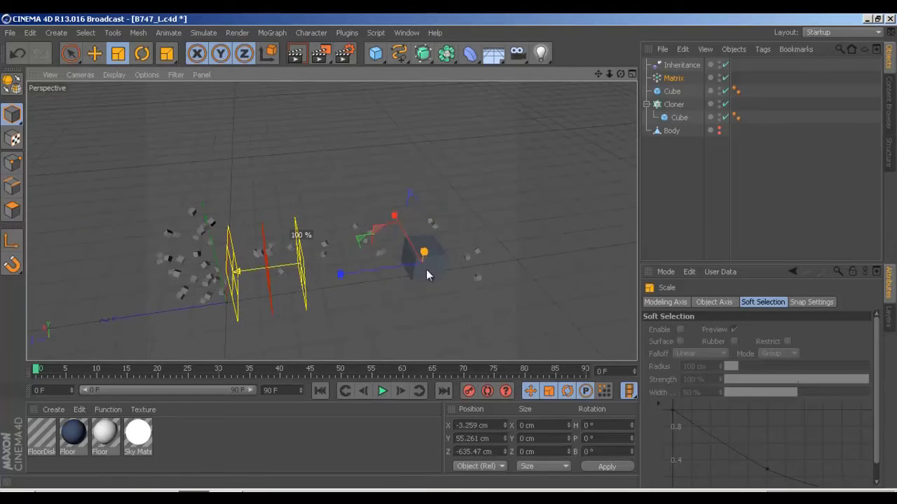
{"action": "left_click", "coordinate": [673, 78]}
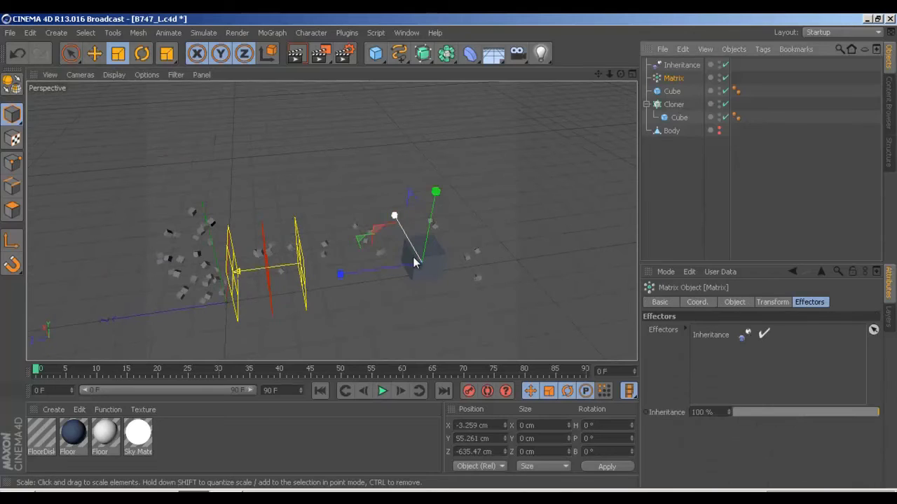
{"action": "mouse_move", "coordinate": [414, 259]}
{"action": "left_mouse_down"}
{"action": "mouse_move", "coordinate": [392, 266]}
{"action": "mouse_move", "coordinate": [440, 231]}
{"action": "left_mouse_up"}
Slide the Inheritance effector along Z to X 0, Y 122.539, Z -189.985 cm
{"action": "key", "text": "e"}
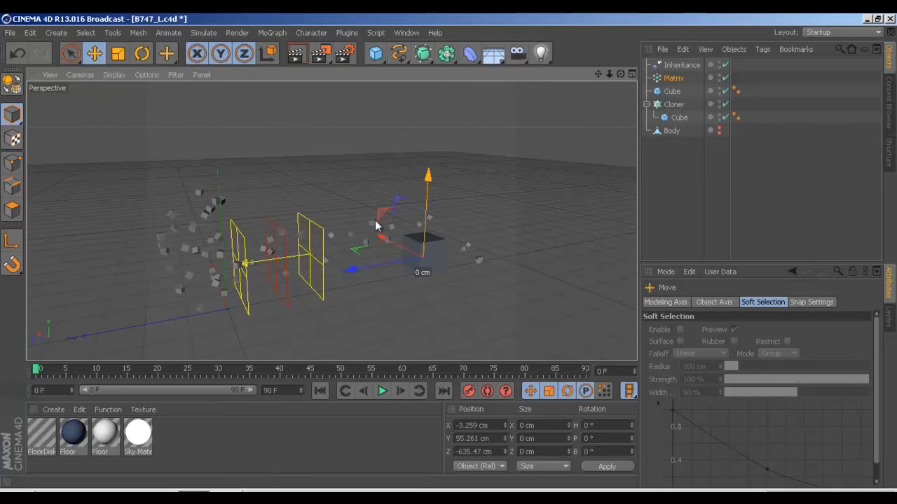
{"action": "left_click", "coordinate": [690, 65]}
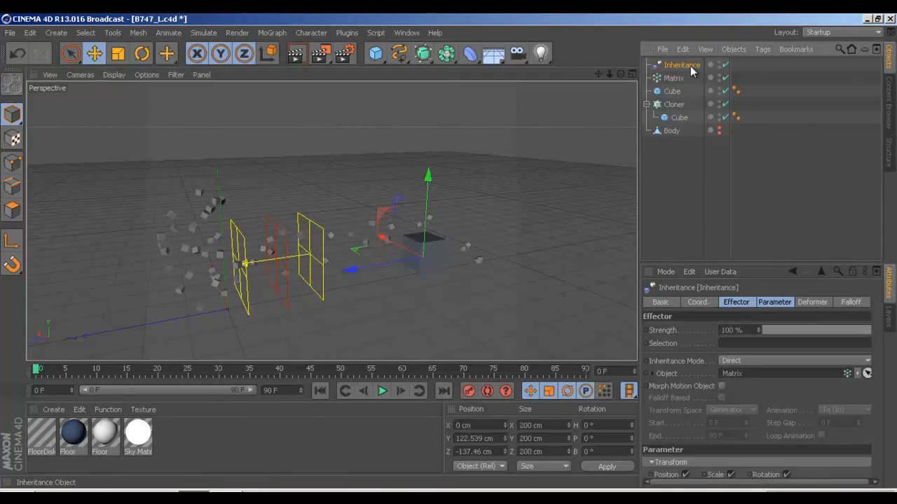
{"action": "mouse_move", "coordinate": [355, 273]}
{"action": "left_mouse_down"}
{"action": "mouse_move", "coordinate": [472, 261]}
{"action": "mouse_move", "coordinate": [454, 255]}
{"action": "left_mouse_up"}
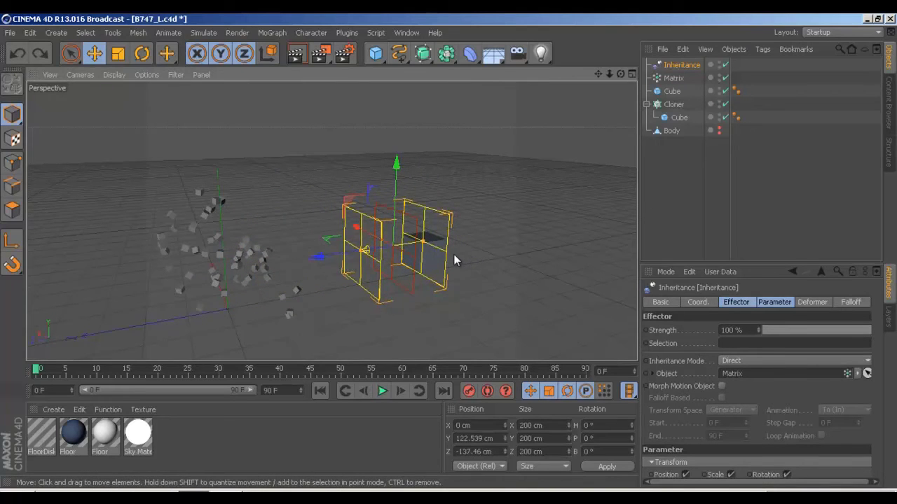
{"action": "middle_click", "coordinate": [454, 254]}
{"action": "middle_click", "coordinate": [465, 166]}
{"action": "middle_click", "coordinate": [454, 170]}
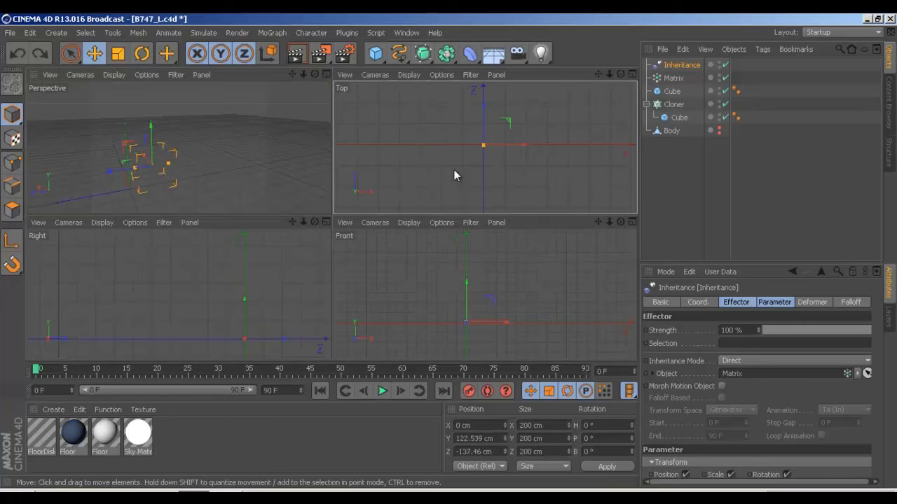
{"action": "middle_click", "coordinate": [243, 191]}
{"action": "mouse_move", "coordinate": [243, 191]}
{"action": "left_mouse_down", "text": "alt"}
{"action": "mouse_move", "coordinate": [114, 309]}
{"action": "mouse_move", "coordinate": [459, 248]}
{"action": "mouse_move", "coordinate": [446, 250]}
{"action": "left_mouse_up", "text": "alt"}
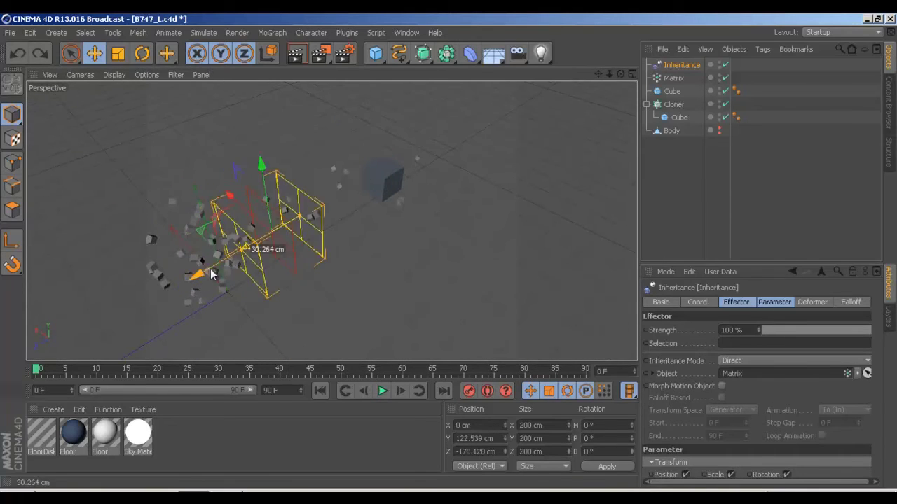
{"action": "mouse_move", "coordinate": [208, 274]}
{"action": "left_mouse_down"}
{"action": "mouse_move", "coordinate": [328, 210]}
{"action": "mouse_move", "coordinate": [66, 311]}
{"action": "mouse_move", "coordinate": [275, 230]}
{"action": "mouse_move", "coordinate": [123, 311]}
{"action": "mouse_move", "coordinate": [76, 322]}
{"action": "mouse_move", "coordinate": [249, 260]}
{"action": "mouse_move", "coordinate": [100, 312]}
{"action": "mouse_move", "coordinate": [289, 233]}
{"action": "mouse_move", "coordinate": [96, 302]}
{"action": "mouse_move", "coordinate": [267, 250]}
{"action": "mouse_move", "coordinate": [259, 251]}
{"action": "mouse_move", "coordinate": [355, 315]}
{"action": "mouse_move", "coordinate": [227, 245]}
{"action": "mouse_move", "coordinate": [203, 167]}
{"action": "left_mouse_up"}
{"action": "left_click_drag", "start_coordinate": [258, 250], "coordinate": [197, 255]}
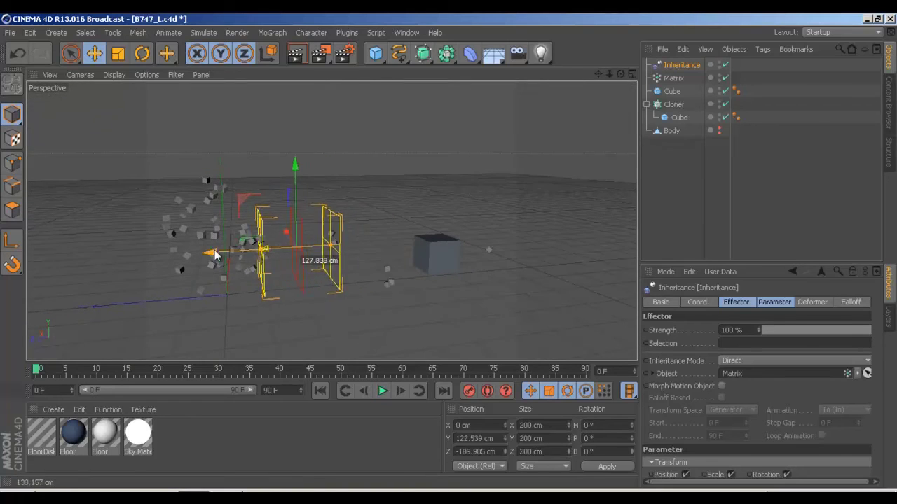
Add a Random effector and include it in the Cloner's Effectors list
{"action": "left_click", "coordinate": [261, 34]}
{"action": "mouse_move", "coordinate": [295, 52]}
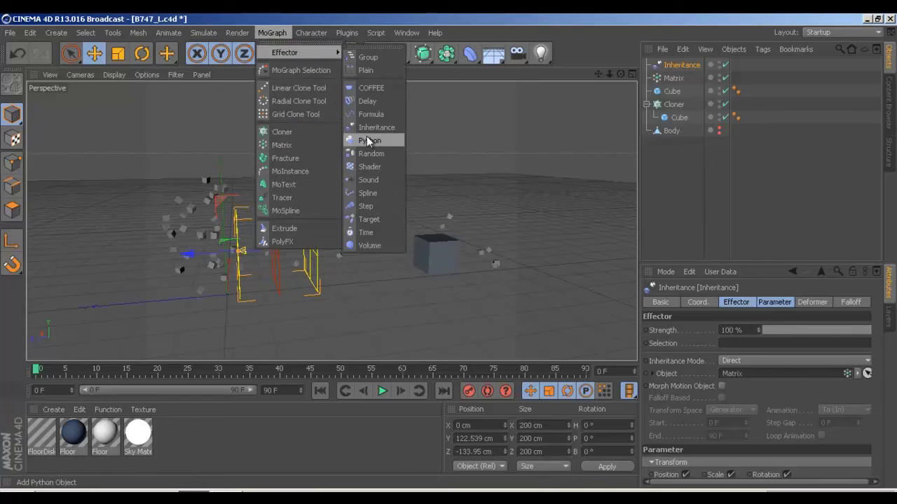
{"action": "left_click", "coordinate": [379, 154]}
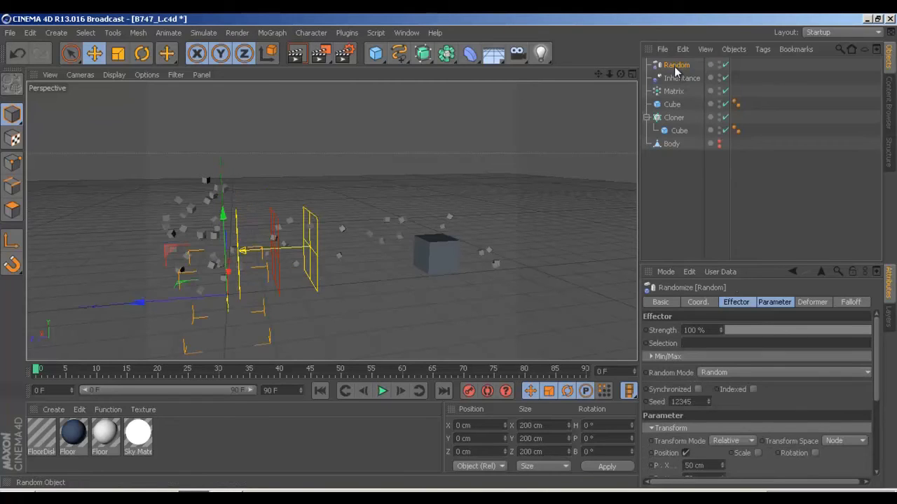
{"action": "left_click_drag", "start_coordinate": [675, 68], "coordinate": [677, 85]}
{"action": "left_click_drag", "start_coordinate": [674, 117], "coordinate": [675, 119]}
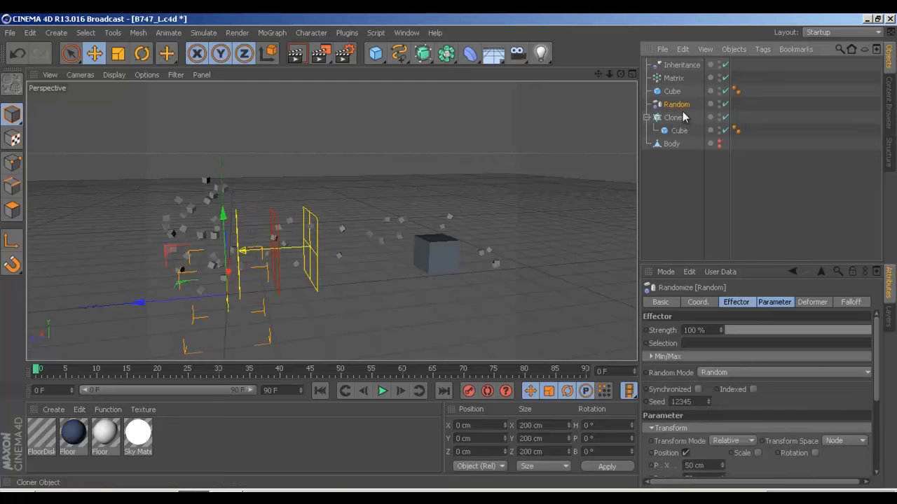
{"action": "left_click", "coordinate": [675, 119]}
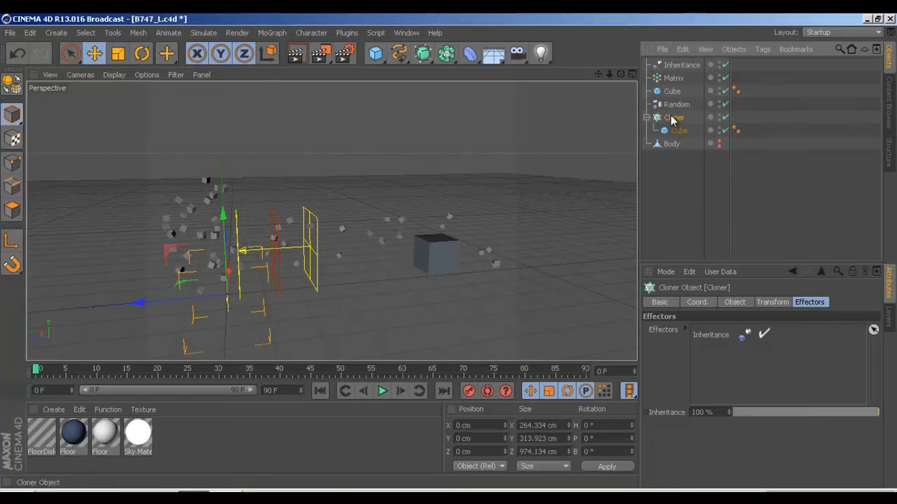
{"action": "left_click_drag", "start_coordinate": [714, 354], "coordinate": [716, 356]}
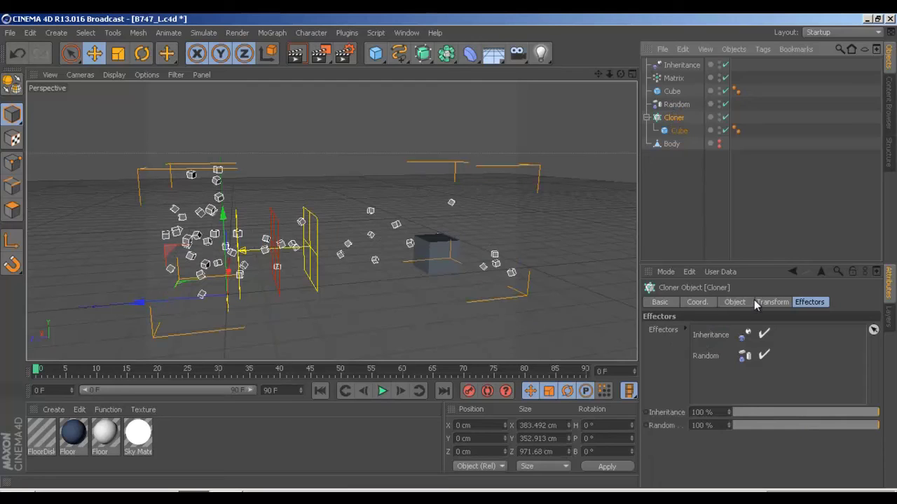
Set the Random effector to 100% Strength with Random Mode Noise, then play to preview
{"action": "left_click", "coordinate": [679, 105]}
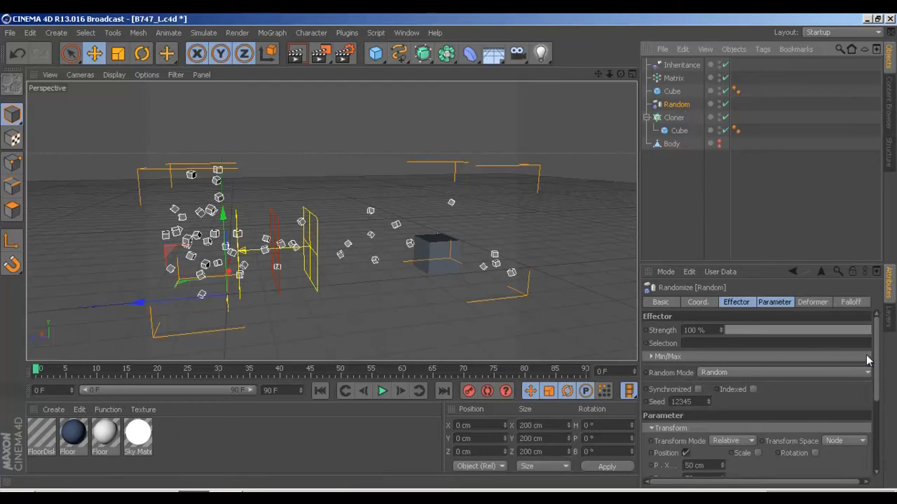
{"action": "scroll", "coordinate": [876, 359], "scroll_direction": "down", "scroll_amount": 1}
{"action": "scroll", "coordinate": [877, 357], "scroll_direction": "up", "scroll_amount": 1}
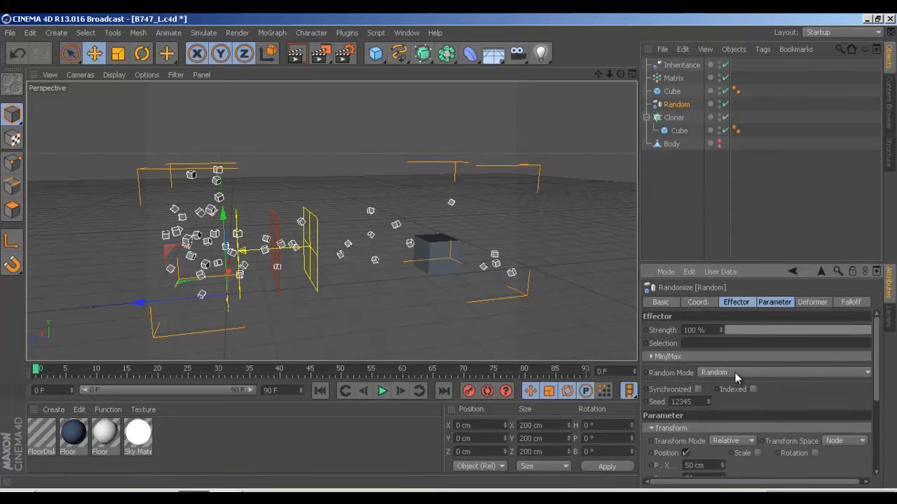
{"action": "mouse_move", "coordinate": [794, 330]}
{"action": "left_mouse_down"}
{"action": "mouse_move", "coordinate": [733, 330]}
{"action": "mouse_move", "coordinate": [874, 330]}
{"action": "mouse_move", "coordinate": [731, 331]}
{"action": "mouse_move", "coordinate": [880, 334]}
{"action": "left_mouse_up"}
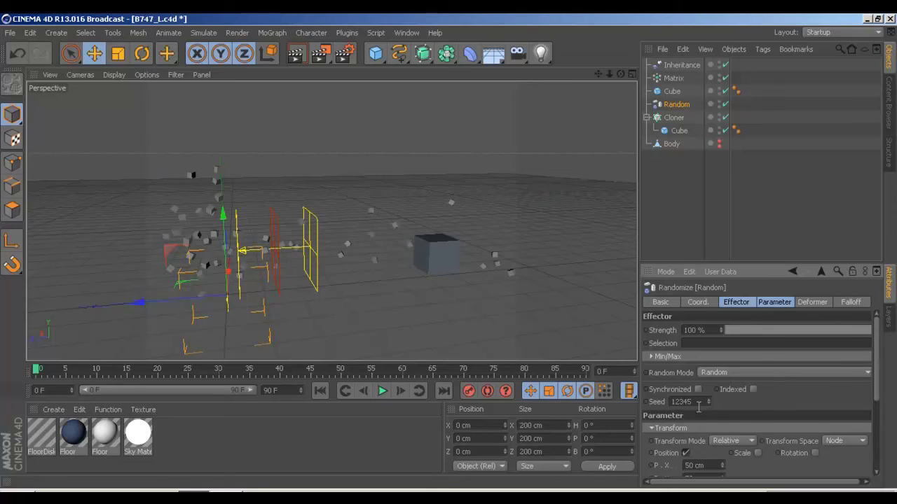
{"action": "left_click", "coordinate": [785, 378]}
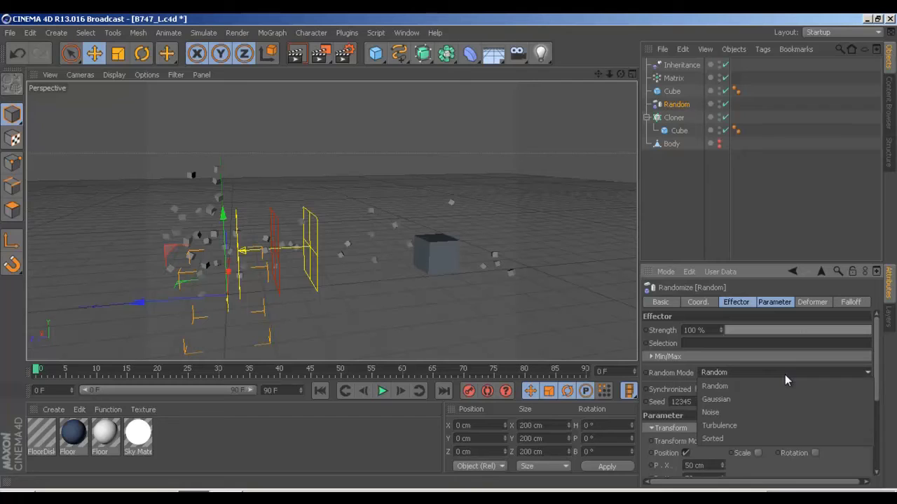
{"action": "left_click", "coordinate": [731, 413]}
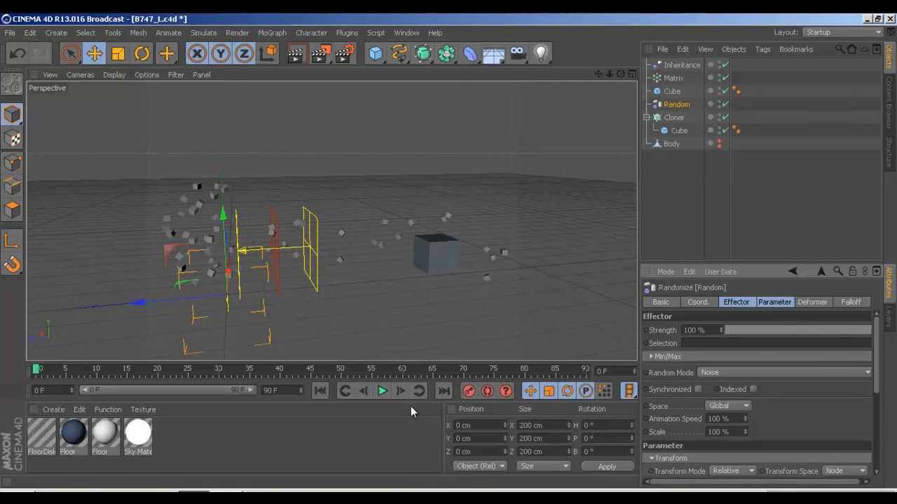
{"action": "left_click", "coordinate": [382, 391]}
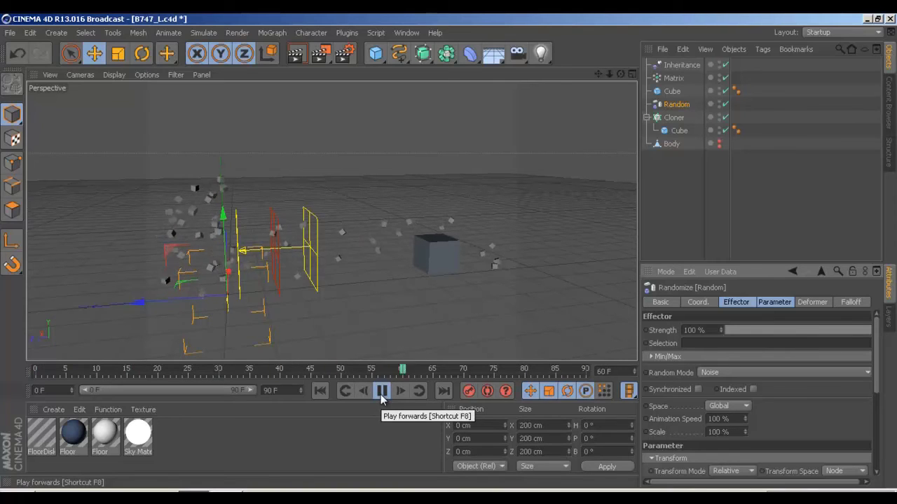
Pause playback, scrub the playhead back to frame 0, and reframe the viewport
{"action": "left_click", "coordinate": [381, 392]}
{"action": "mouse_move", "coordinate": [410, 376]}
{"action": "left_mouse_down"}
{"action": "mouse_move", "coordinate": [34, 371]}
{"action": "mouse_move", "coordinate": [270, 378]}
{"action": "mouse_move", "coordinate": [586, 368]}
{"action": "mouse_move", "coordinate": [23, 388]}
{"action": "left_mouse_up"}
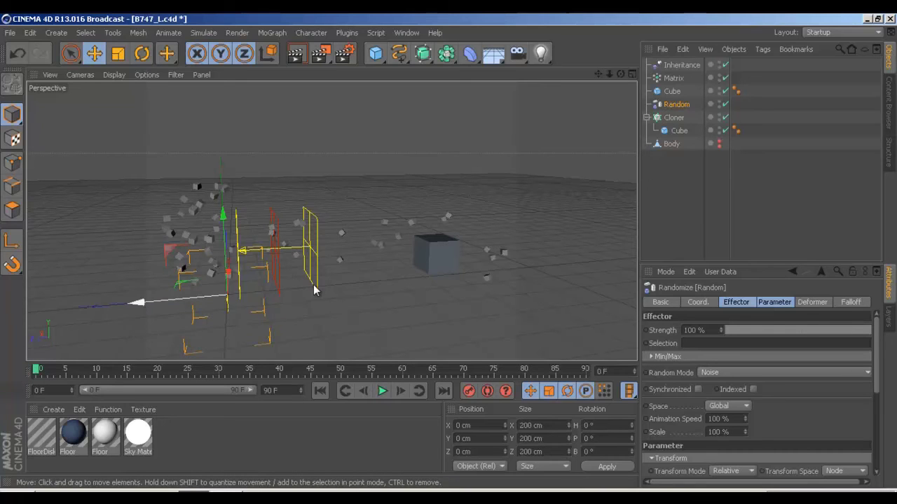
{"action": "mouse_move", "coordinate": [270, 307]}
{"action": "left_mouse_down", "text": "alt"}
{"action": "mouse_move", "coordinate": [449, 253]}
{"action": "mouse_move", "coordinate": [260, 336]}
{"action": "left_mouse_up", "text": "alt"}
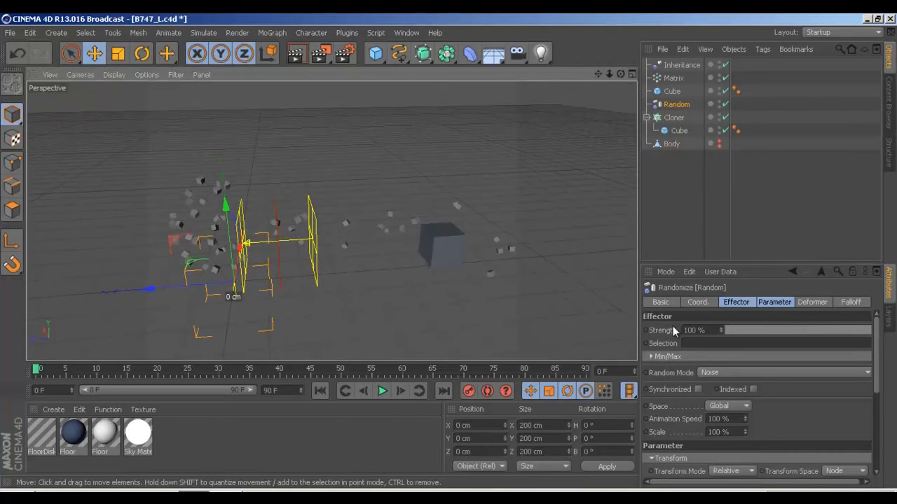
Give the Random effector a Linear falloff and raise its falloff gizmo along Y
{"action": "left_click", "coordinate": [851, 303]}
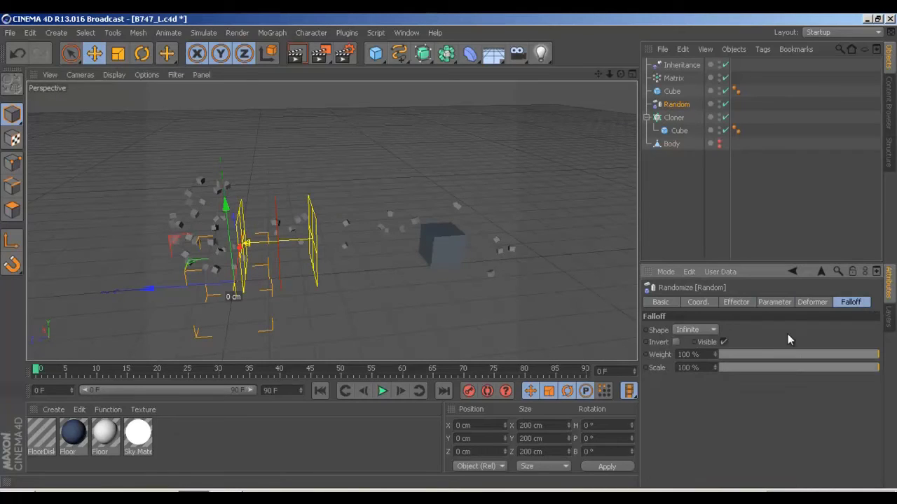
{"action": "left_click", "coordinate": [695, 330]}
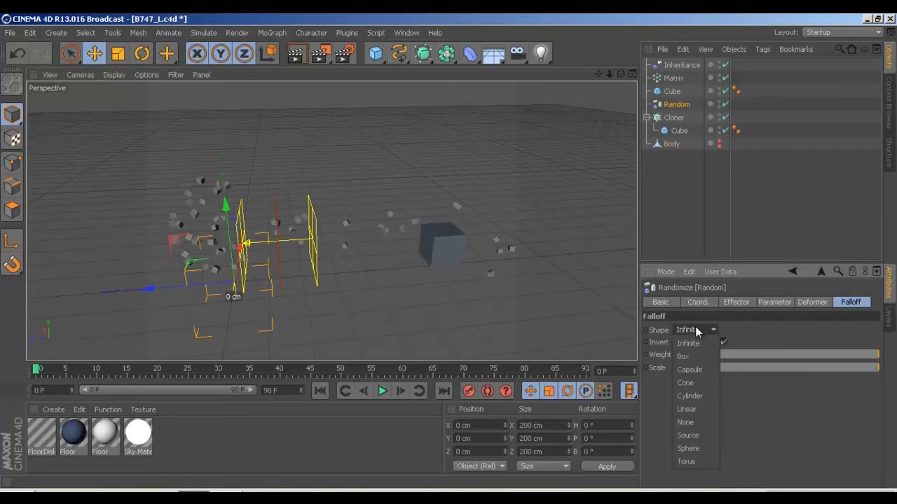
{"action": "left_click", "coordinate": [696, 411]}
{"action": "mouse_move", "coordinate": [345, 309]}
{"action": "left_mouse_down", "text": "alt"}
{"action": "mouse_move", "coordinate": [355, 266]}
{"action": "mouse_move", "coordinate": [152, 302]}
{"action": "mouse_move", "coordinate": [224, 292]}
{"action": "mouse_move", "coordinate": [210, 293]}
{"action": "left_mouse_up", "text": "alt"}
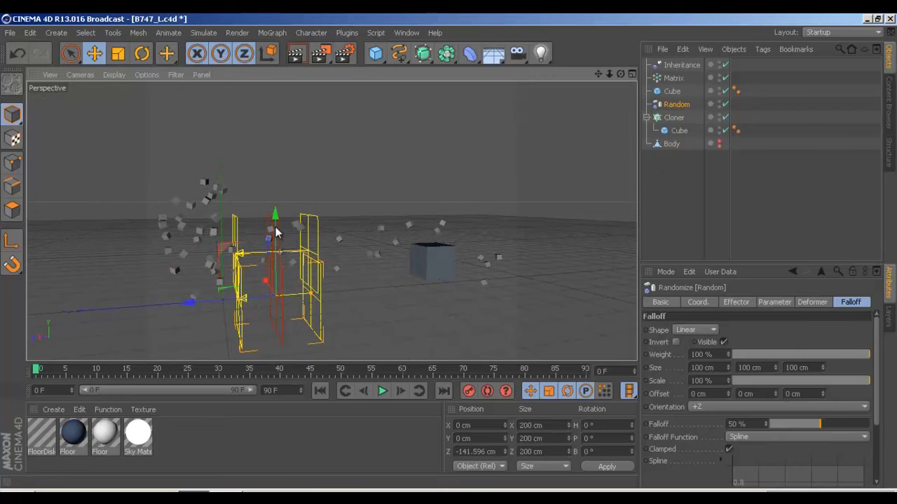
{"action": "mouse_move", "coordinate": [276, 234]}
{"action": "left_mouse_down"}
{"action": "mouse_move", "coordinate": [277, 167]}
{"action": "mouse_move", "coordinate": [272, 316]}
{"action": "mouse_move", "coordinate": [367, 288]}
{"action": "mouse_move", "coordinate": [258, 278]}
{"action": "mouse_move", "coordinate": [210, 241]}
{"action": "mouse_move", "coordinate": [441, 246]}
{"action": "mouse_move", "coordinate": [239, 250]}
{"action": "mouse_move", "coordinate": [221, 253]}
{"action": "mouse_move", "coordinate": [214, 280]}
{"action": "mouse_move", "coordinate": [448, 252]}
{"action": "mouse_move", "coordinate": [276, 187]}
{"action": "mouse_move", "coordinate": [285, 186]}
{"action": "mouse_move", "coordinate": [338, 351]}
{"action": "mouse_move", "coordinate": [535, 312]}
{"action": "mouse_move", "coordinate": [498, 351]}
{"action": "mouse_move", "coordinate": [235, 316]}
{"action": "mouse_move", "coordinate": [319, 288]}
{"action": "left_mouse_up"}
Nest Random under Inheritance and slide the Inheritance effector along Z to 182.066 cm
{"action": "left_click_drag", "start_coordinate": [679, 105], "coordinate": [683, 73]}
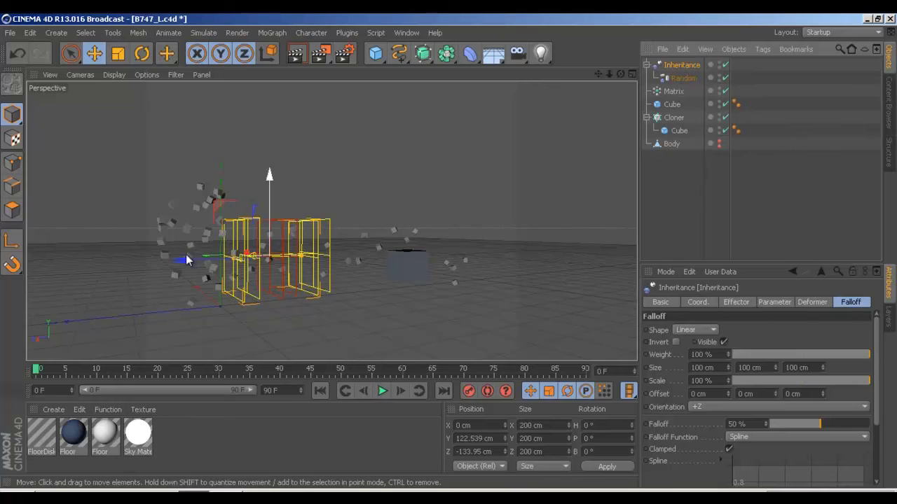
{"action": "mouse_move", "coordinate": [187, 256]}
{"action": "left_mouse_down"}
{"action": "mouse_move", "coordinate": [262, 250]}
{"action": "mouse_move", "coordinate": [114, 257]}
{"action": "mouse_move", "coordinate": [239, 251]}
{"action": "mouse_move", "coordinate": [94, 266]}
{"action": "mouse_move", "coordinate": [241, 257]}
{"action": "mouse_move", "coordinate": [61, 269]}
{"action": "mouse_move", "coordinate": [296, 267]}
{"action": "mouse_move", "coordinate": [46, 284]}
{"action": "left_mouse_up"}
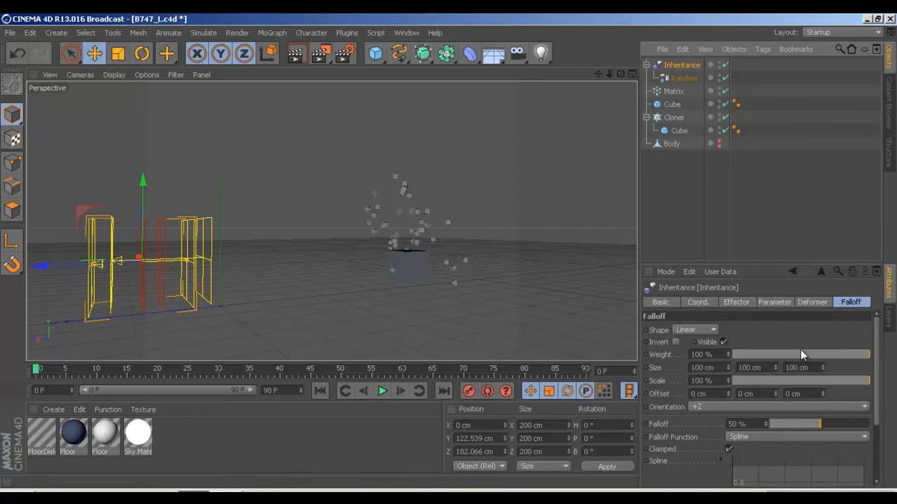
{"action": "left_click", "coordinate": [41, 375]}
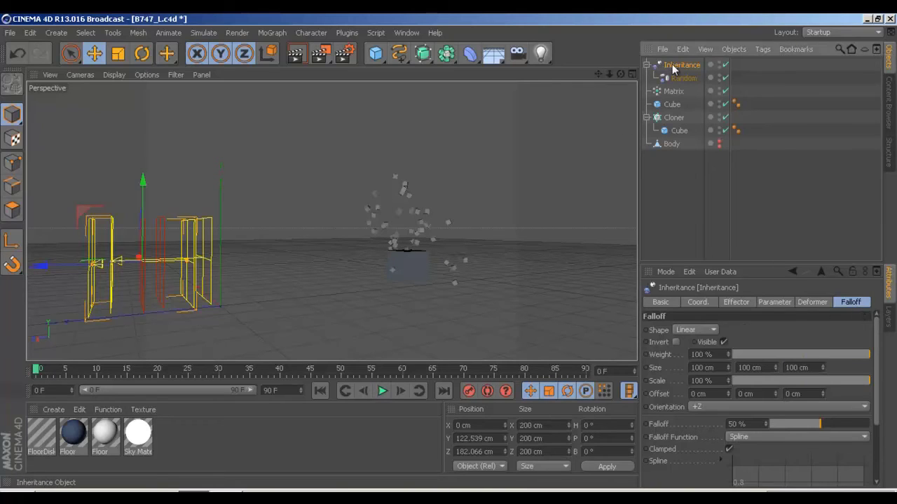
Enable Morph Motion Object with Direct inheritance mode and slide Inheritance to Z 148.052 cm
{"action": "left_click", "coordinate": [769, 306]}
{"action": "left_click", "coordinate": [736, 310]}
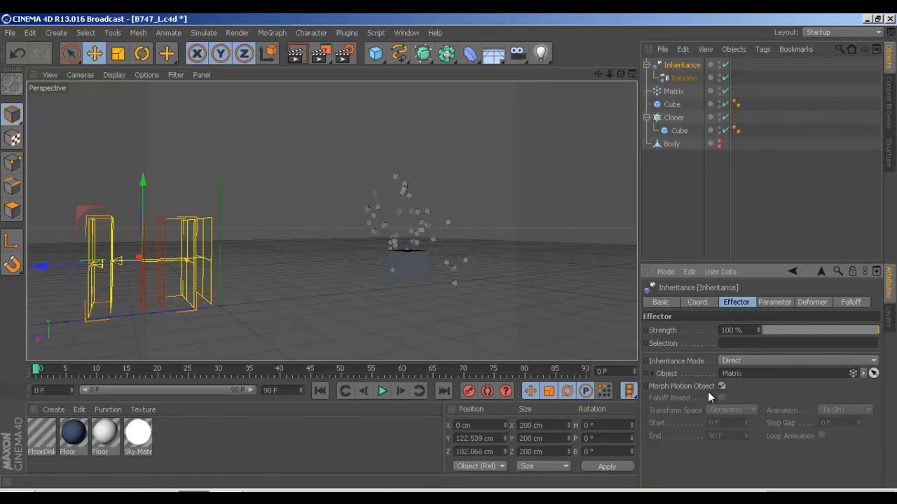
{"action": "mouse_move", "coordinate": [68, 270]}
{"action": "left_mouse_down"}
{"action": "mouse_move", "coordinate": [311, 270]}
{"action": "mouse_move", "coordinate": [52, 281]}
{"action": "mouse_move", "coordinate": [295, 273]}
{"action": "mouse_move", "coordinate": [211, 274]}
{"action": "left_mouse_up"}
{"action": "left_click", "coordinate": [767, 361]}
{"action": "left_click", "coordinate": [767, 361]}
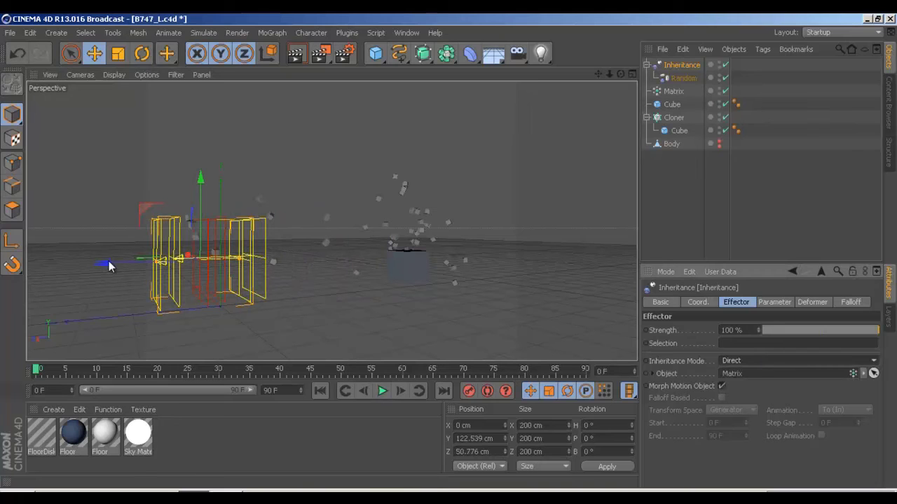
{"action": "mouse_move", "coordinate": [104, 266]}
{"action": "left_mouse_down"}
{"action": "mouse_move", "coordinate": [40, 273]}
{"action": "mouse_move", "coordinate": [98, 267]}
{"action": "mouse_move", "coordinate": [56, 266]}
{"action": "left_mouse_up"}
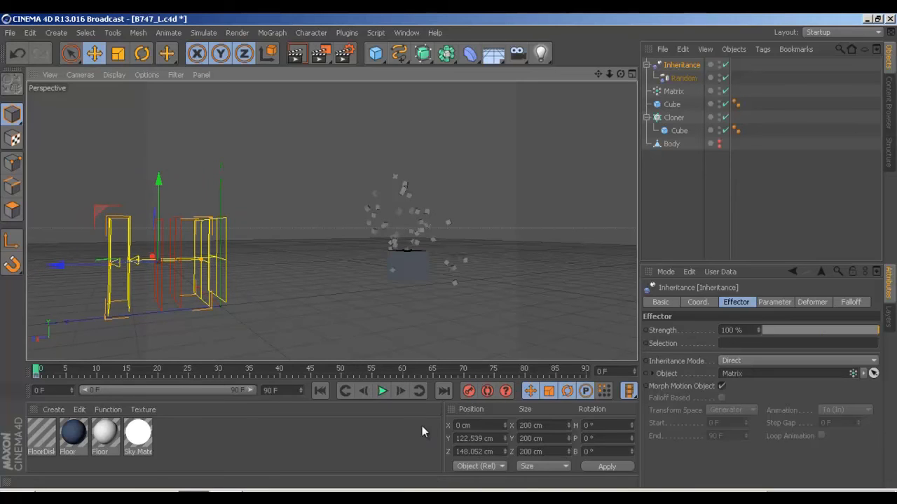
Keyframe the Inheritance effector at Z -347.589 cm on frame 75, then scrub to preview the morph
{"action": "mouse_move", "coordinate": [49, 373]}
{"action": "left_mouse_down"}
{"action": "mouse_move", "coordinate": [557, 365]}
{"action": "mouse_move", "coordinate": [494, 374]}
{"action": "left_mouse_up"}
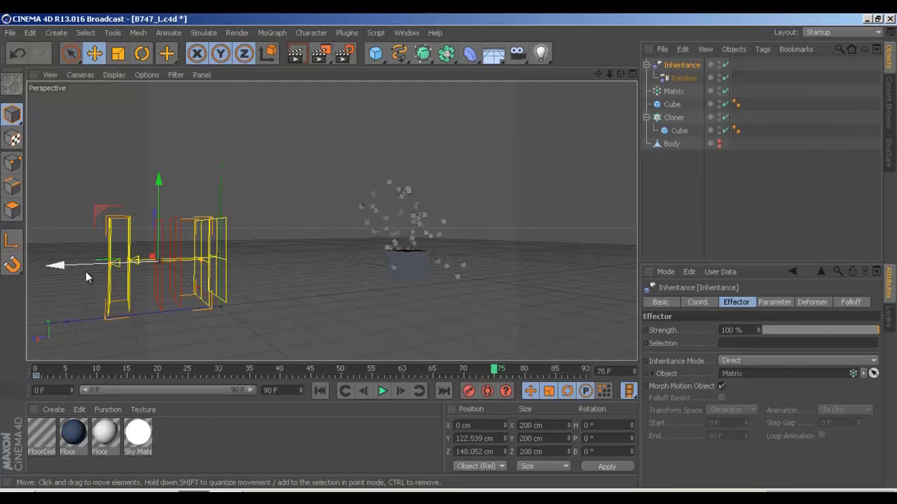
{"action": "left_click_drag", "start_coordinate": [81, 262], "coordinate": [277, 273]}
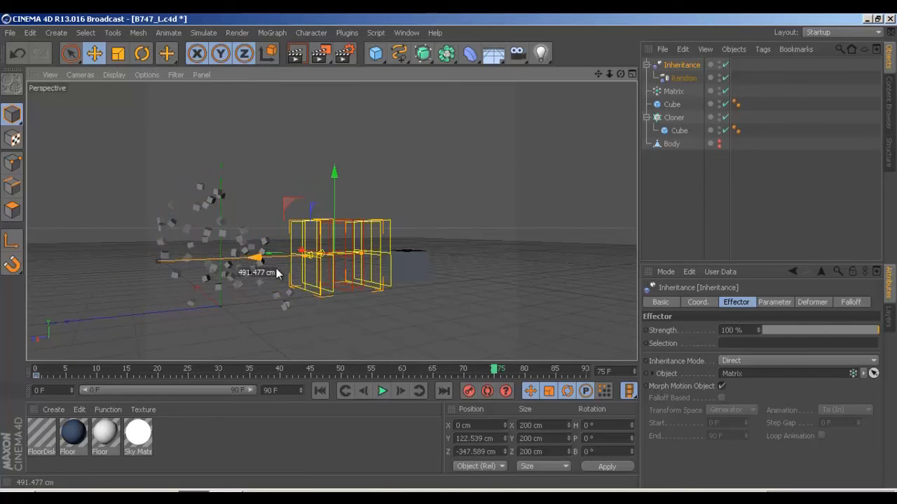
{"action": "left_click", "coordinate": [469, 391]}
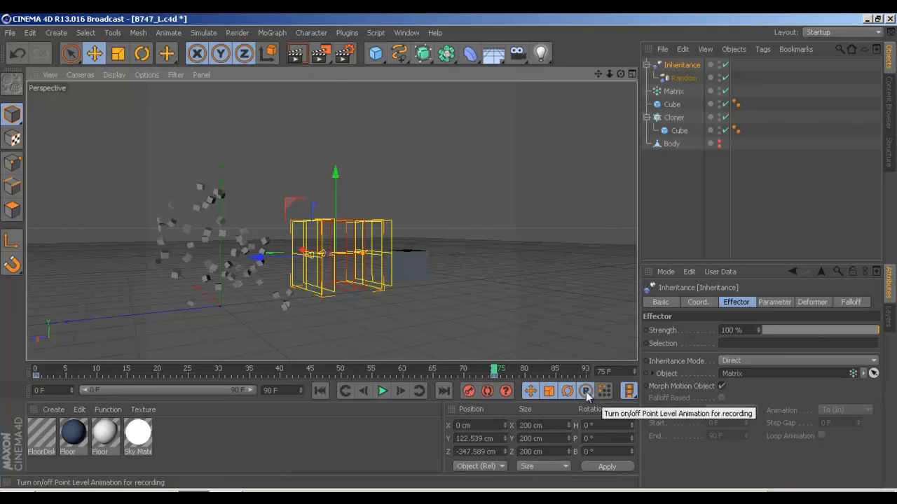
{"action": "mouse_move", "coordinate": [492, 372]}
{"action": "left_mouse_down"}
{"action": "mouse_move", "coordinate": [84, 366]}
{"action": "mouse_move", "coordinate": [426, 348]}
{"action": "mouse_move", "coordinate": [67, 346]}
{"action": "mouse_move", "coordinate": [21, 356]}
{"action": "left_mouse_up"}
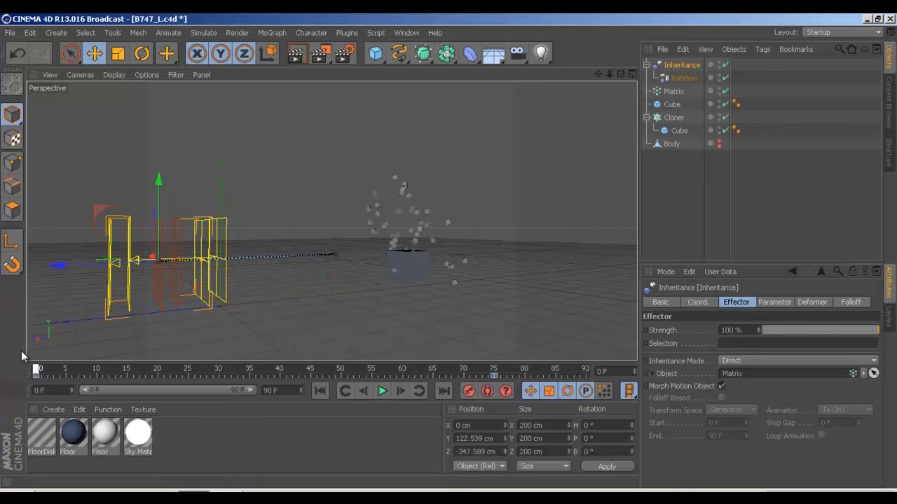
{"action": "left_click_drag", "start_coordinate": [266, 372], "coordinate": [494, 370]}
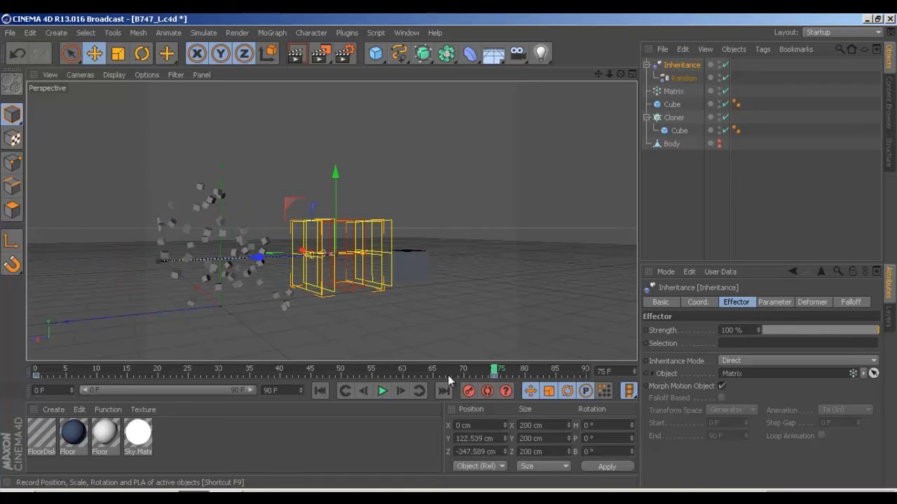
{"action": "mouse_move", "coordinate": [434, 350]}
{"action": "left_mouse_down", "text": "alt"}
{"action": "mouse_move", "coordinate": [385, 312]}
{"action": "mouse_move", "coordinate": [478, 321]}
{"action": "mouse_move", "coordinate": [328, 279]}
{"action": "mouse_move", "coordinate": [451, 358]}
{"action": "mouse_move", "coordinate": [245, 364]}
{"action": "left_mouse_up", "text": "alt"}
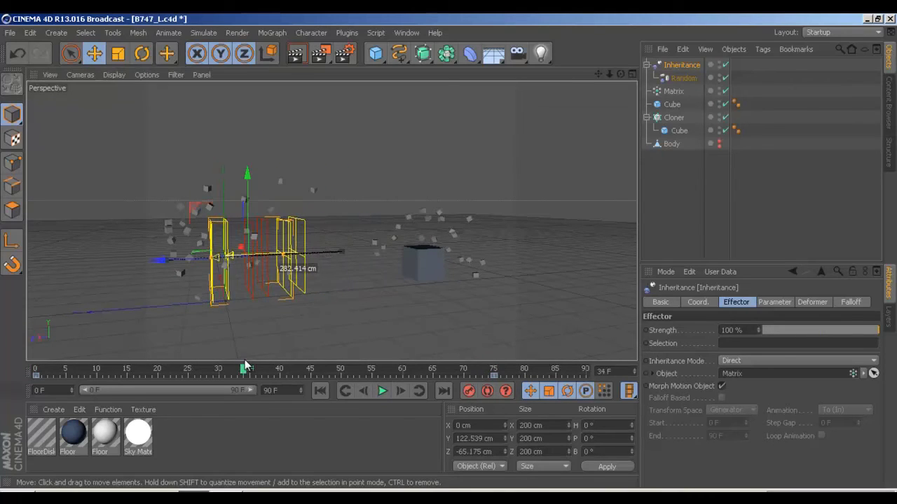
Rotate the Inheritance effector to a -48.4° heading and scrub through the animation to review it
{"action": "key", "text": "r"}
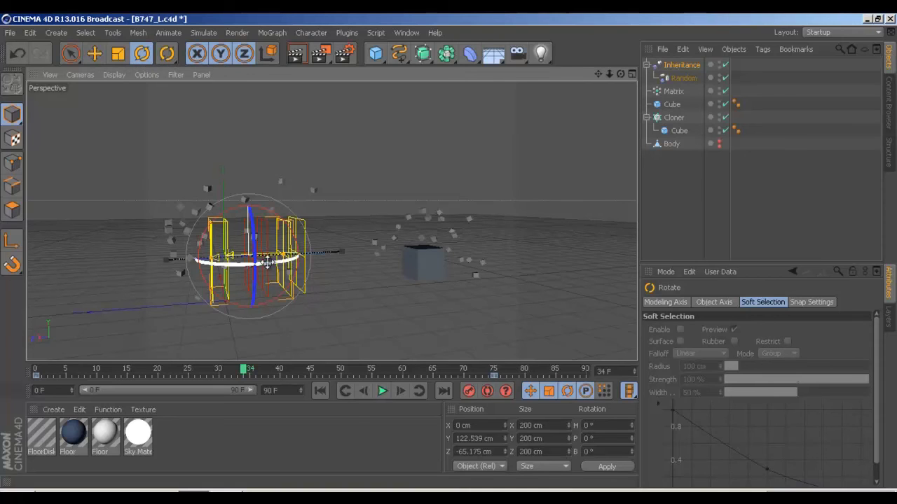
{"action": "left_click_drag", "start_coordinate": [271, 264], "coordinate": [200, 315]}
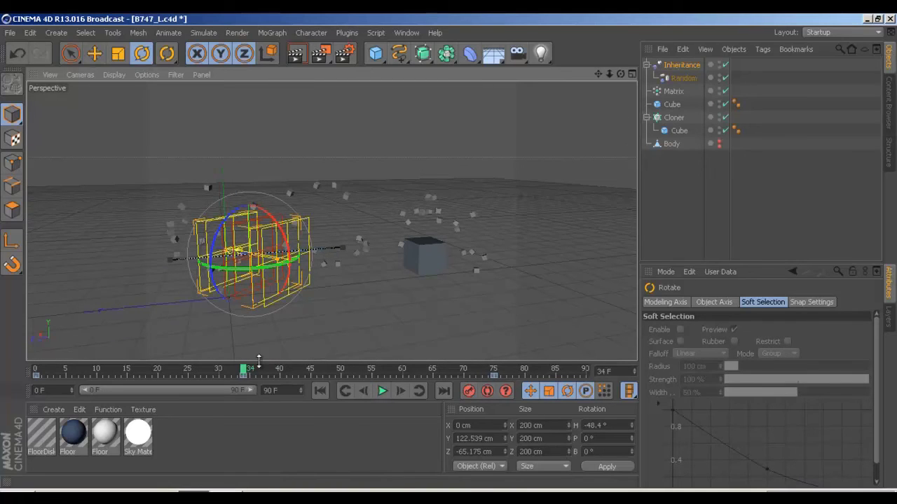
{"action": "mouse_move", "coordinate": [250, 370]}
{"action": "left_mouse_down"}
{"action": "mouse_move", "coordinate": [69, 374]}
{"action": "mouse_move", "coordinate": [492, 364]}
{"action": "left_mouse_up"}
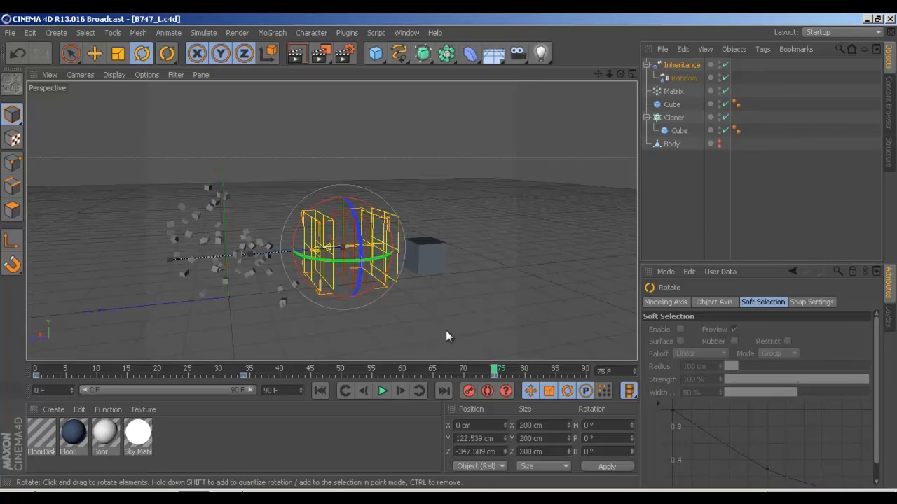
{"action": "mouse_move", "coordinate": [421, 292]}
{"action": "left_mouse_down", "text": "alt"}
{"action": "mouse_move", "coordinate": [573, 342]}
{"action": "mouse_move", "coordinate": [495, 236]}
{"action": "mouse_move", "coordinate": [449, 229]}
{"action": "mouse_move", "coordinate": [464, 214]}
{"action": "mouse_move", "coordinate": [251, 360]}
{"action": "mouse_move", "coordinate": [503, 268]}
{"action": "mouse_move", "coordinate": [364, 290]}
{"action": "mouse_move", "coordinate": [348, 273]}
{"action": "left_mouse_up", "text": "alt"}
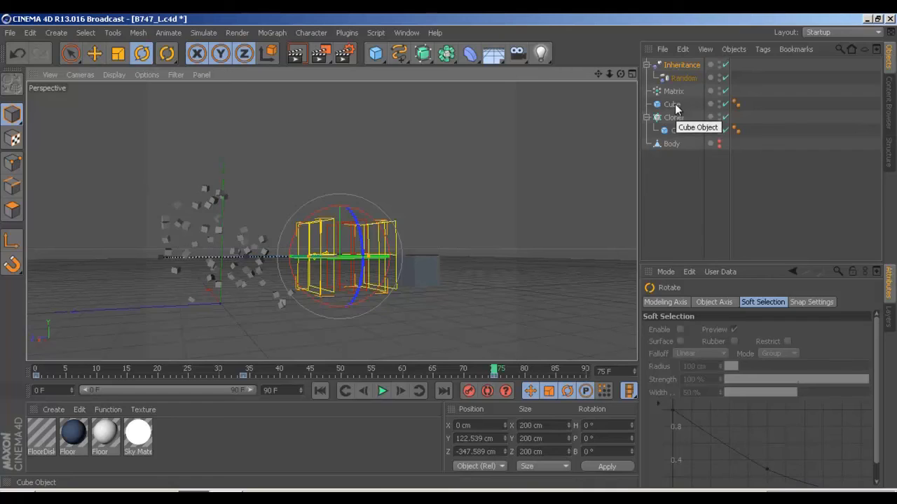
Set the Cloner's Count to 500 clones on the body
{"action": "left_click", "coordinate": [681, 68]}
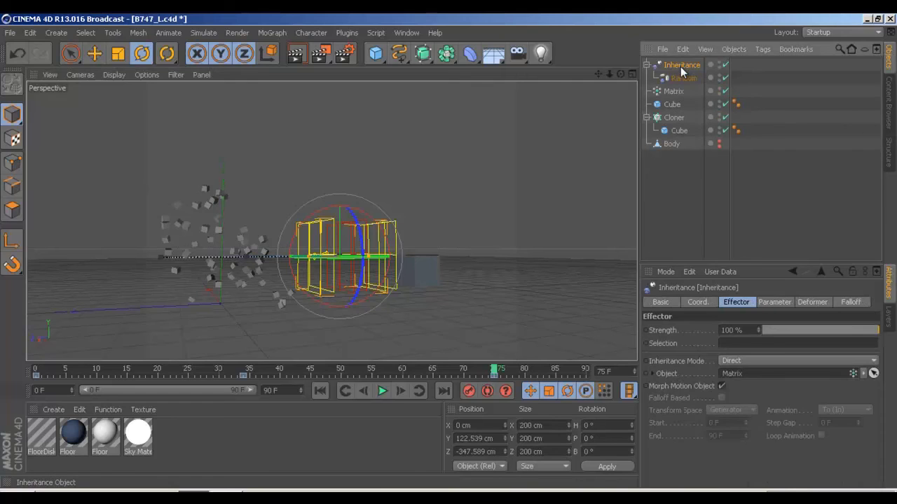
{"action": "left_click", "coordinate": [674, 117]}
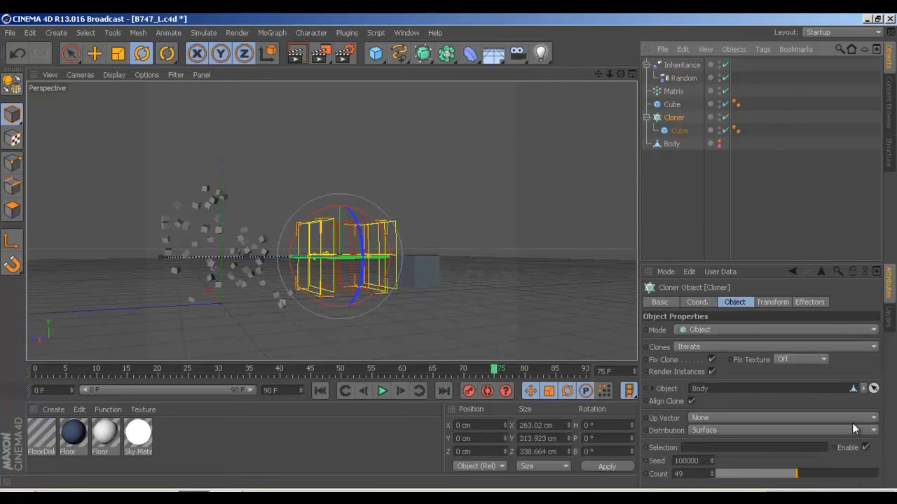
{"action": "left_click_drag", "start_coordinate": [798, 478], "coordinate": [888, 471]}
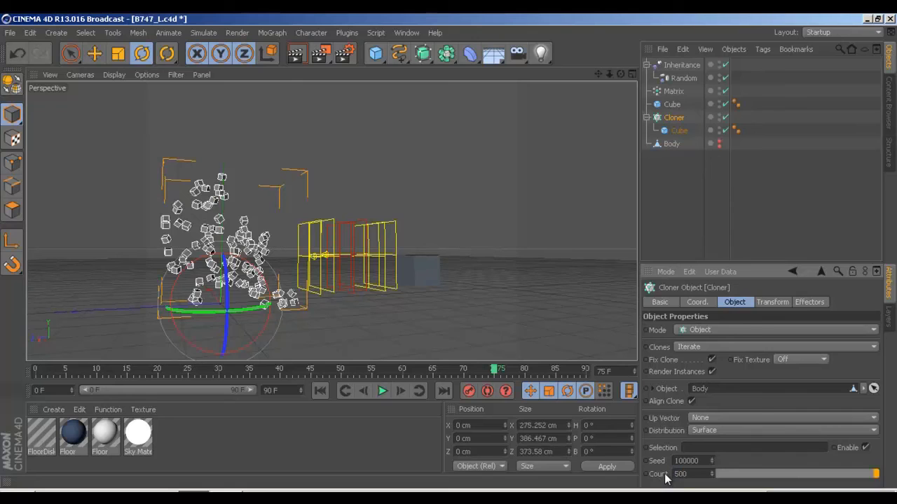
{"action": "key", "text": "Return"}
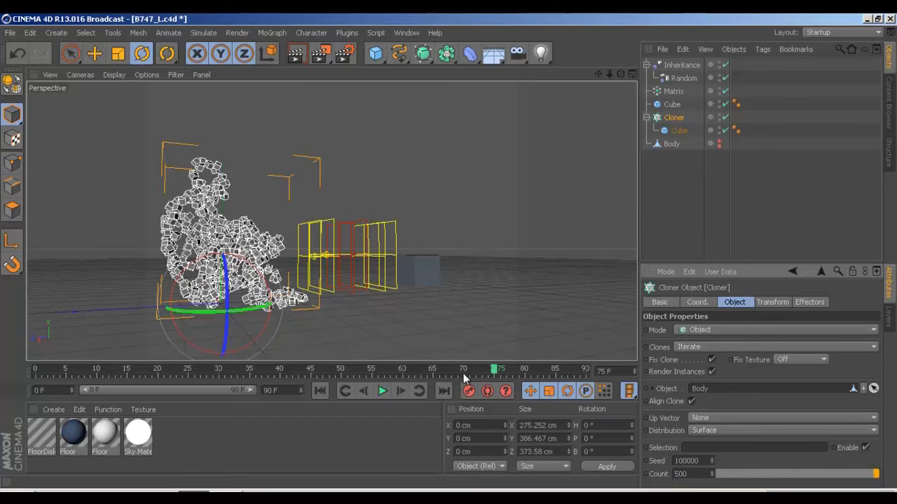
Scrub frames 14 to 54 and orbit the view to inspect the clones peeling off the figure
{"action": "mouse_move", "coordinate": [494, 371]}
{"action": "left_mouse_down"}
{"action": "mouse_move", "coordinate": [160, 369]}
{"action": "mouse_move", "coordinate": [340, 369]}
{"action": "left_mouse_up"}
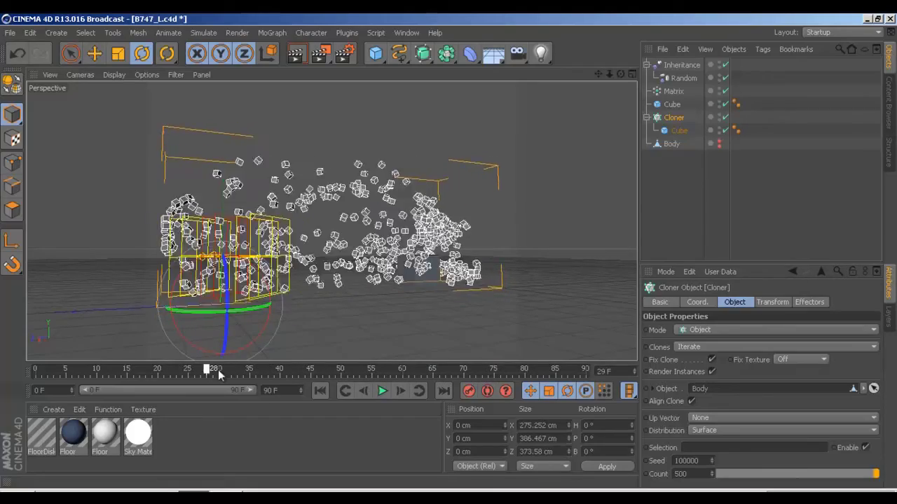
{"action": "left_click_drag", "start_coordinate": [258, 300], "coordinate": [78, 261], "text": "alt"}
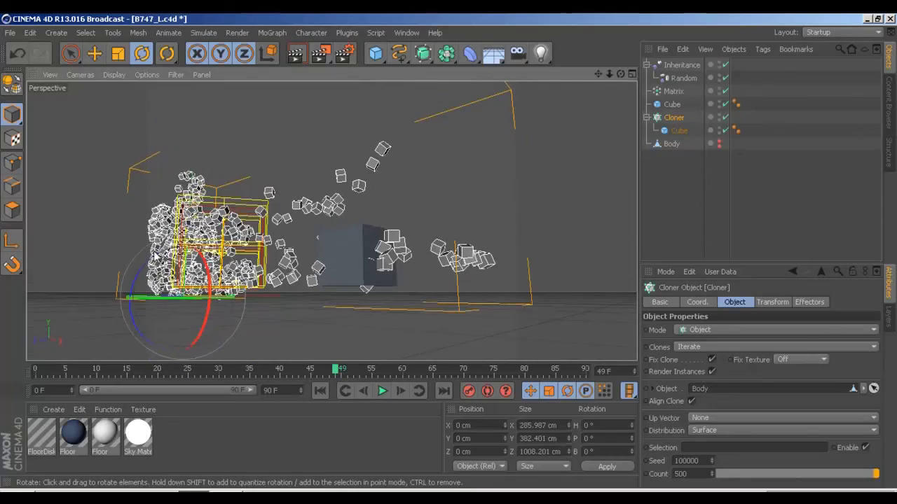
{"action": "right_click_drag", "start_coordinate": [78, 261], "coordinate": [189, 256], "text": "alt"}
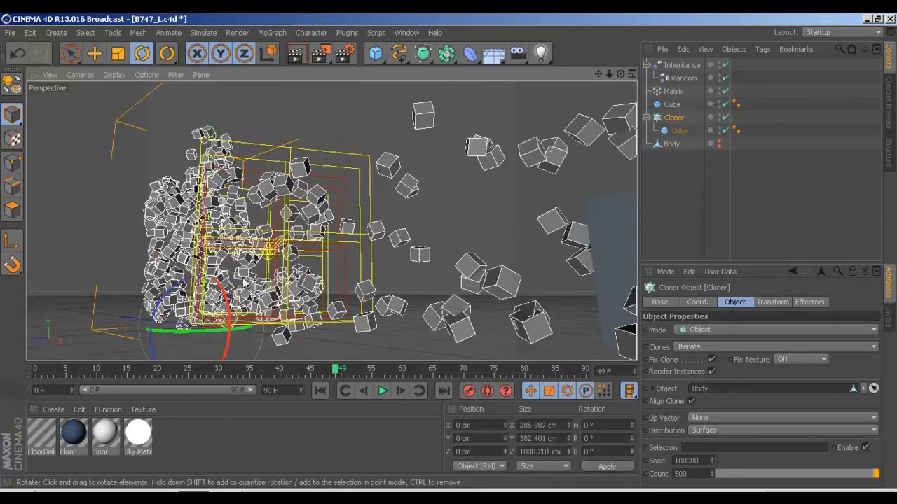
{"action": "left_click_drag", "start_coordinate": [189, 257], "coordinate": [273, 260], "text": "alt"}
{"action": "mouse_move", "coordinate": [333, 373]}
{"action": "left_mouse_down"}
{"action": "mouse_move", "coordinate": [267, 378]}
{"action": "mouse_move", "coordinate": [439, 375]}
{"action": "mouse_move", "coordinate": [190, 395]}
{"action": "mouse_move", "coordinate": [495, 405]}
{"action": "mouse_move", "coordinate": [222, 404]}
{"action": "mouse_move", "coordinate": [365, 392]}
{"action": "left_mouse_up"}
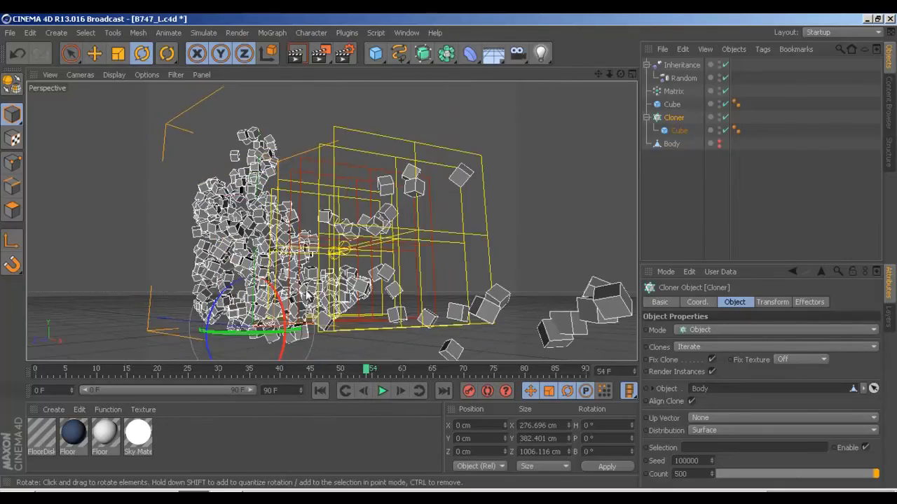
{"action": "mouse_move", "coordinate": [354, 346]}
{"action": "left_mouse_down", "text": "alt"}
{"action": "mouse_move", "coordinate": [464, 250]}
{"action": "mouse_move", "coordinate": [185, 290]}
{"action": "left_mouse_up", "text": "alt"}
{"action": "mouse_move", "coordinate": [363, 366]}
{"action": "left_mouse_down"}
{"action": "mouse_move", "coordinate": [125, 372]}
{"action": "mouse_move", "coordinate": [427, 376]}
{"action": "left_mouse_up"}
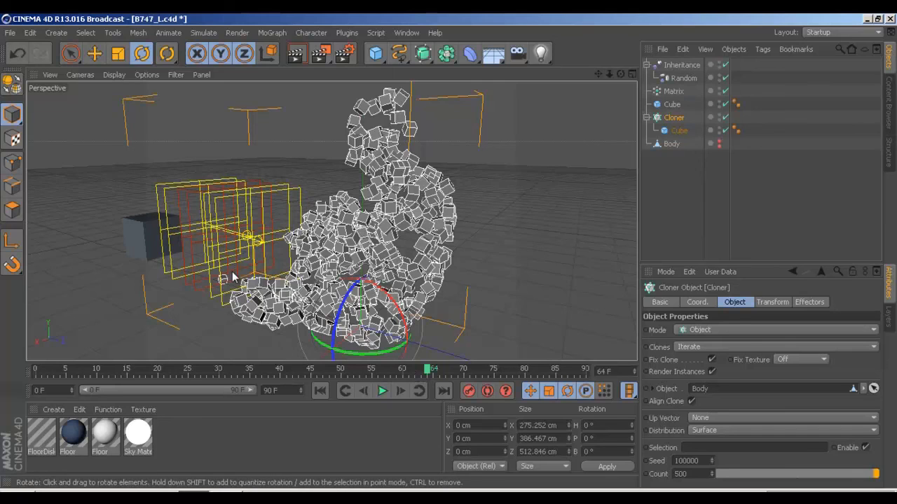
{"action": "mouse_move", "coordinate": [232, 271]}
{"action": "left_mouse_down", "text": "alt"}
{"action": "mouse_move", "coordinate": [372, 293]}
{"action": "mouse_move", "coordinate": [480, 286]}
{"action": "mouse_move", "coordinate": [423, 283]}
{"action": "mouse_move", "coordinate": [430, 281]}
{"action": "left_mouse_up", "text": "alt"}
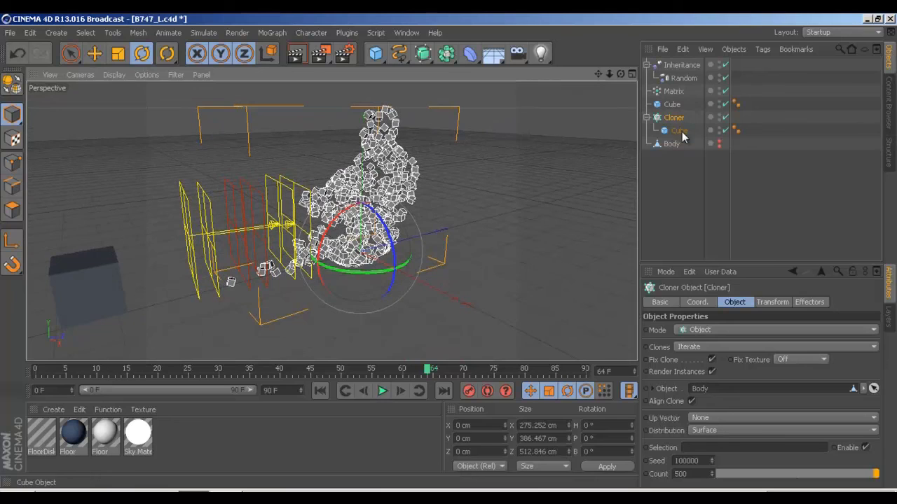
Parent Matrix under the standalone Cube, then select the Cube with the Move tool
{"action": "left_click", "coordinate": [674, 104]}
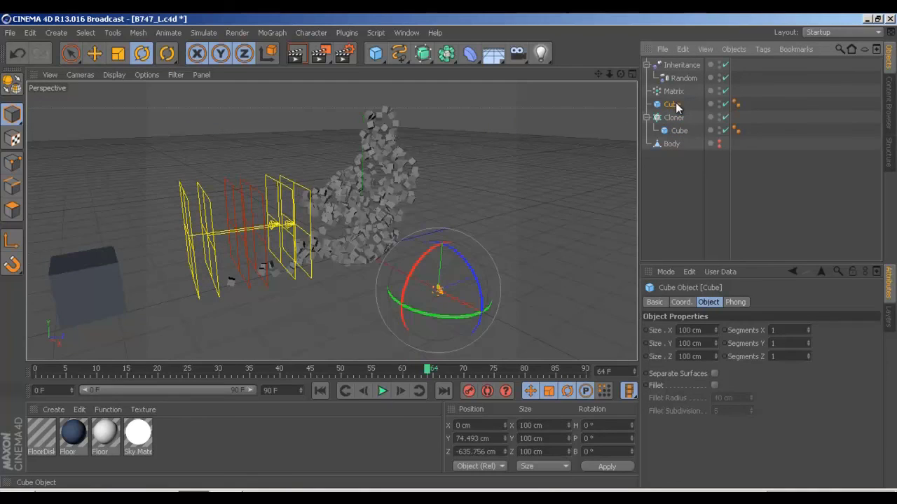
{"action": "left_click", "coordinate": [674, 92]}
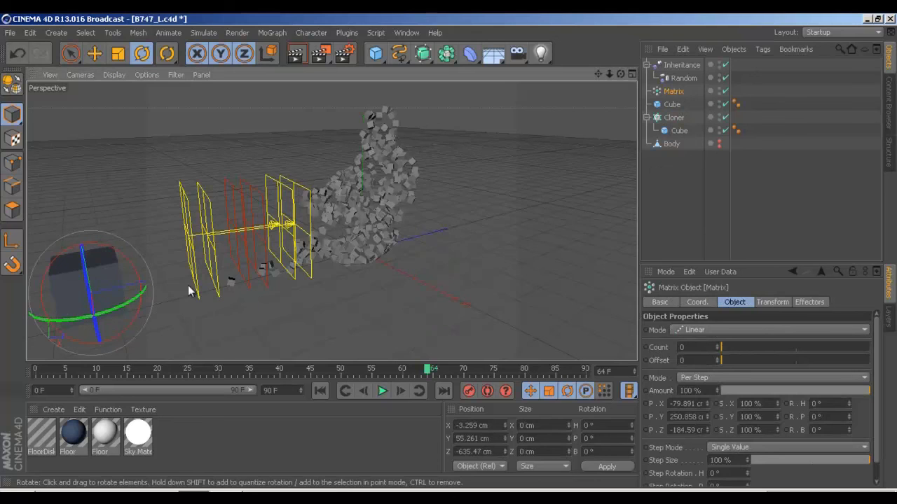
{"action": "right_click_drag", "start_coordinate": [188, 285], "coordinate": [57, 289], "text": "alt"}
{"action": "left_click", "coordinate": [255, 310]}
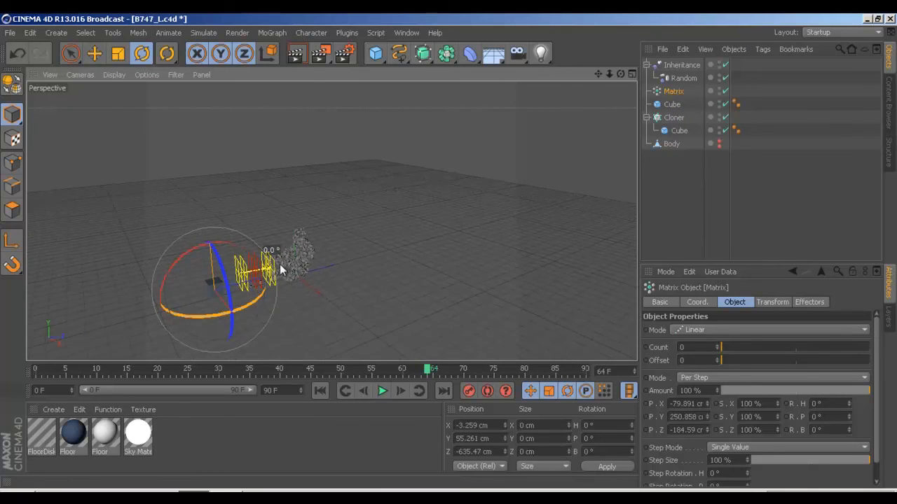
{"action": "left_click_drag", "start_coordinate": [676, 94], "coordinate": [677, 114]}
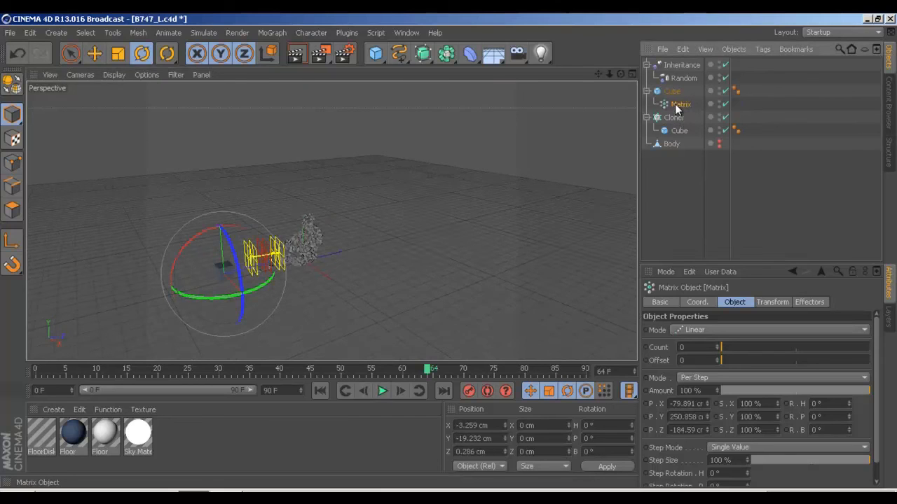
{"action": "left_click", "coordinate": [672, 92]}
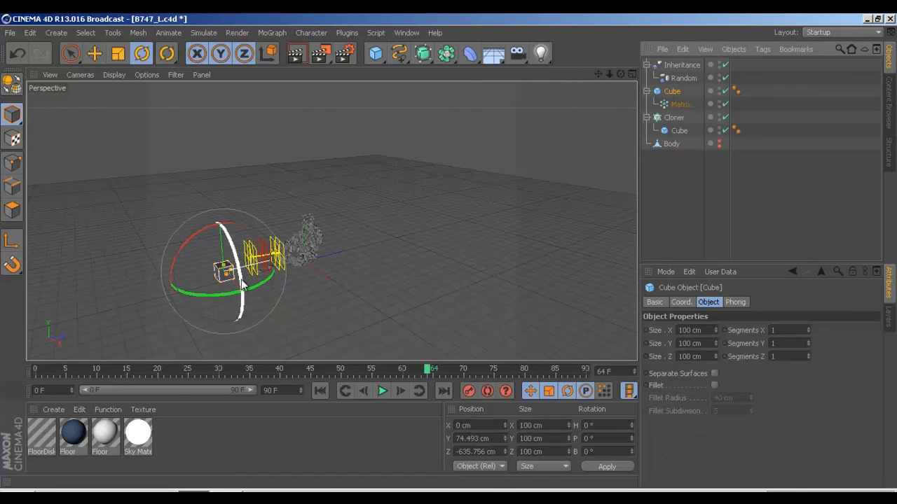
{"action": "key", "text": "e"}
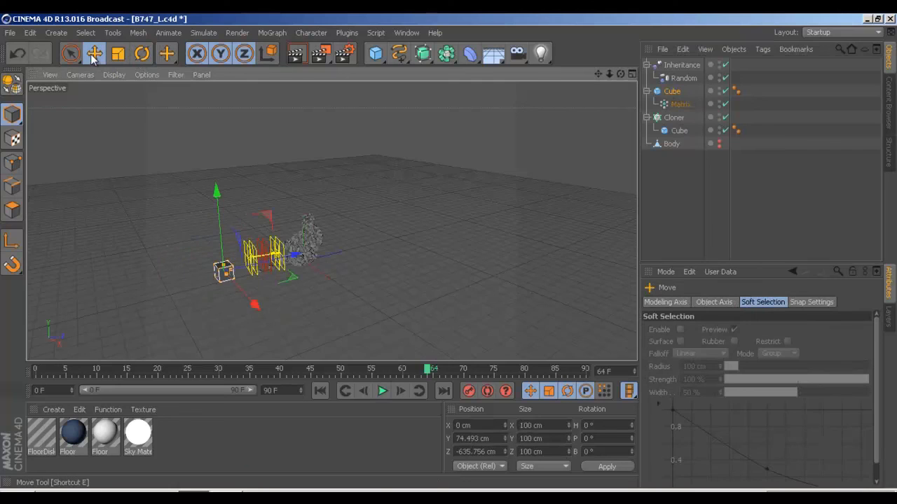
Move the Cube to X 705.878 cm and scrub the timeline to check the clones follow it
{"action": "left_click_drag", "start_coordinate": [253, 302], "coordinate": [302, 353]}
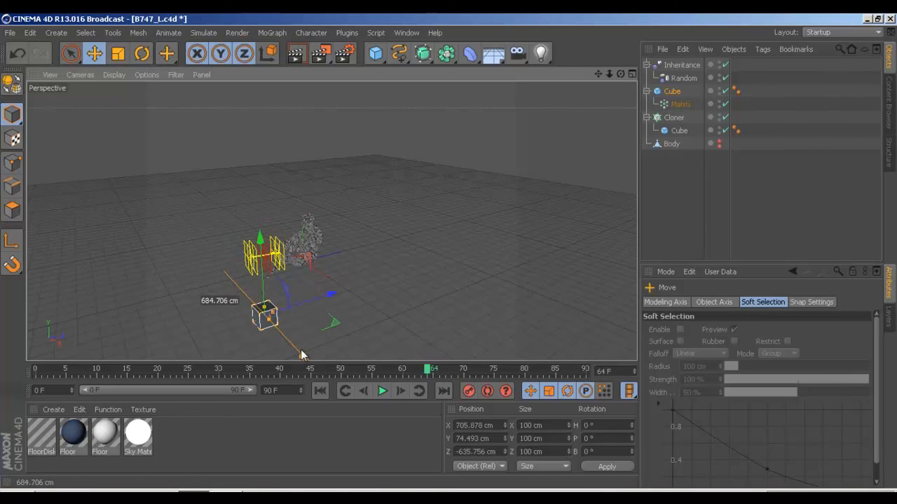
{"action": "mouse_move", "coordinate": [405, 373]}
{"action": "left_mouse_down"}
{"action": "mouse_move", "coordinate": [180, 370]}
{"action": "mouse_move", "coordinate": [53, 391]}
{"action": "mouse_move", "coordinate": [158, 383]}
{"action": "left_mouse_up"}
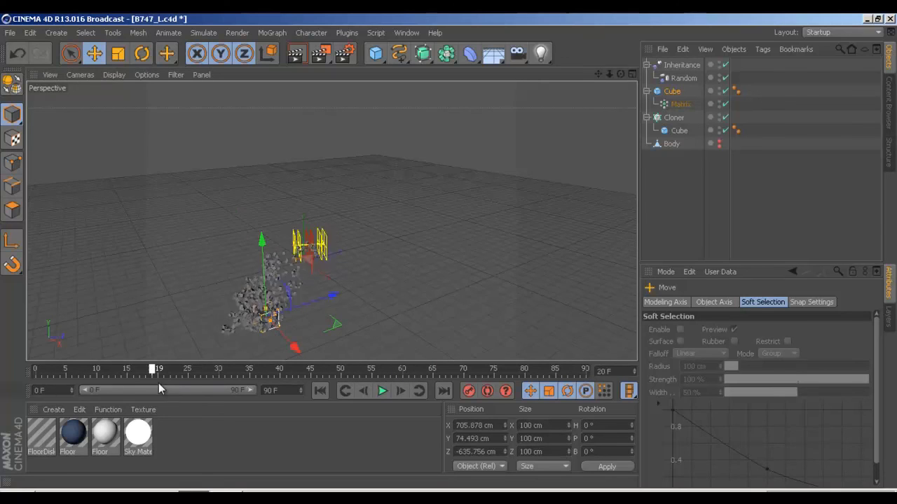
{"action": "key", "text": "o"}
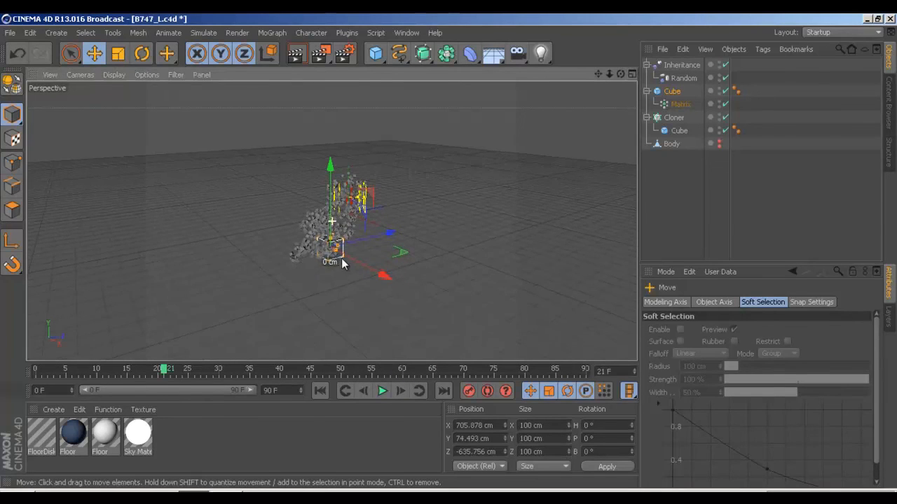
{"action": "scroll", "coordinate": [358, 257], "scroll_direction": "up", "scroll_amount": 4}
{"action": "scroll", "coordinate": [350, 270], "scroll_direction": "up", "scroll_amount": 3}
{"action": "mouse_move", "coordinate": [329, 290]}
{"action": "left_mouse_down", "text": "alt"}
{"action": "mouse_move", "coordinate": [543, 277]}
{"action": "mouse_move", "coordinate": [210, 300]}
{"action": "mouse_move", "coordinate": [274, 278]}
{"action": "mouse_move", "coordinate": [350, 284]}
{"action": "left_mouse_up", "text": "alt"}
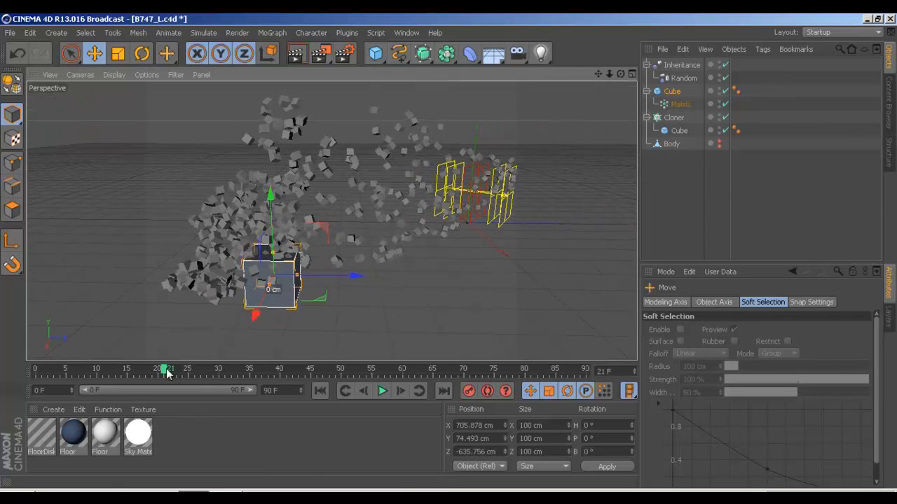
{"action": "mouse_move", "coordinate": [228, 368]}
{"action": "left_mouse_down"}
{"action": "mouse_move", "coordinate": [484, 369]}
{"action": "mouse_move", "coordinate": [36, 370]}
{"action": "mouse_move", "coordinate": [462, 368]}
{"action": "left_mouse_up"}
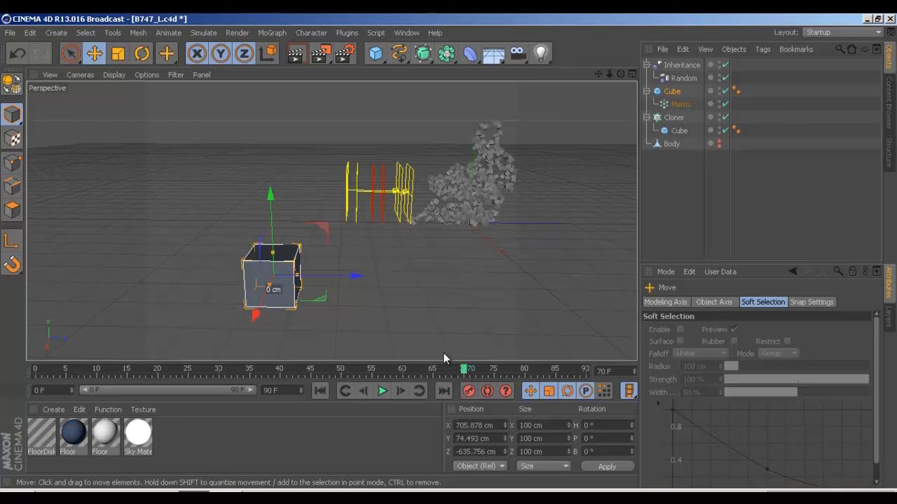
Save the scene with Ctrl+S, orbiting around the cube between saves
{"action": "key", "text": "ctrl+s"}
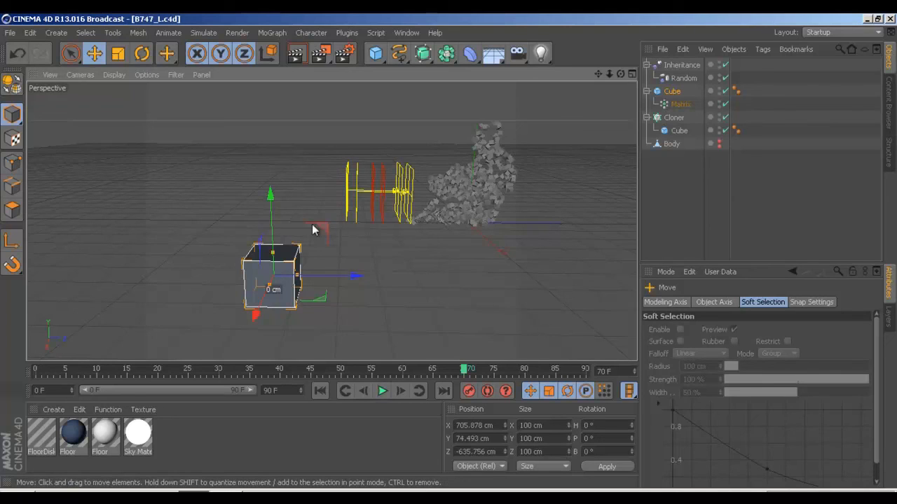
{"action": "mouse_move", "coordinate": [312, 226]}
{"action": "left_mouse_down", "text": "alt"}
{"action": "mouse_move", "coordinate": [294, 234]}
{"action": "mouse_move", "coordinate": [418, 214]}
{"action": "mouse_move", "coordinate": [451, 257]}
{"action": "mouse_move", "coordinate": [440, 260]}
{"action": "mouse_move", "coordinate": [458, 209]}
{"action": "left_mouse_up", "text": "alt"}
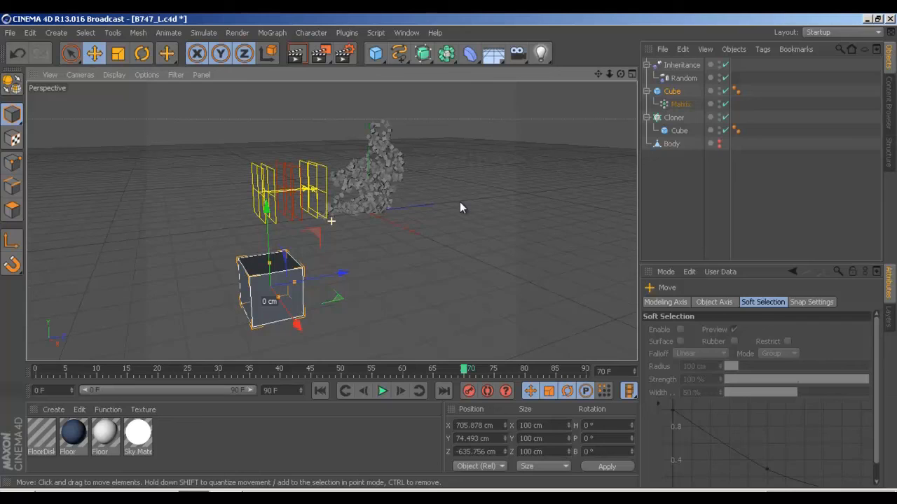
{"action": "key", "text": "ctrl+s"}
{"action": "mouse_move", "coordinate": [456, 207]}
{"action": "left_mouse_down", "text": "alt"}
{"action": "mouse_move", "coordinate": [438, 226]}
{"action": "mouse_move", "coordinate": [440, 198]}
{"action": "mouse_move", "coordinate": [427, 186]}
{"action": "left_mouse_up", "text": "alt"}
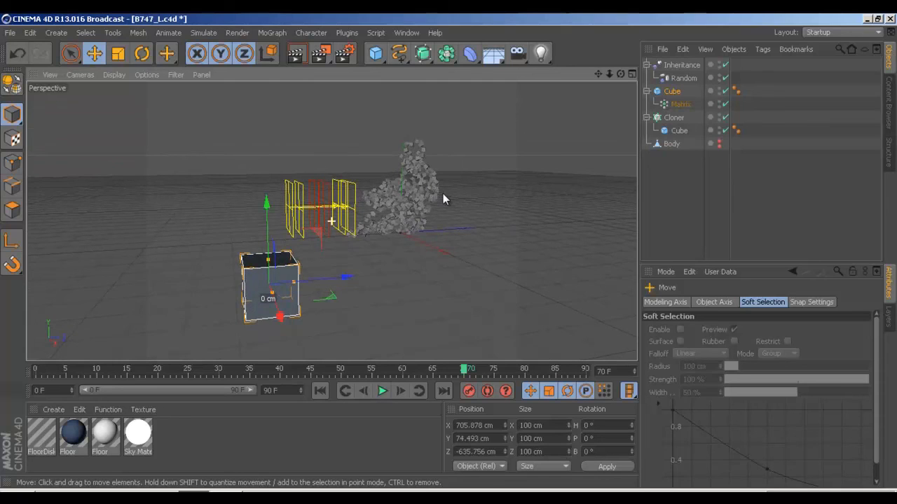
{"action": "key", "text": "ctrl+s"}
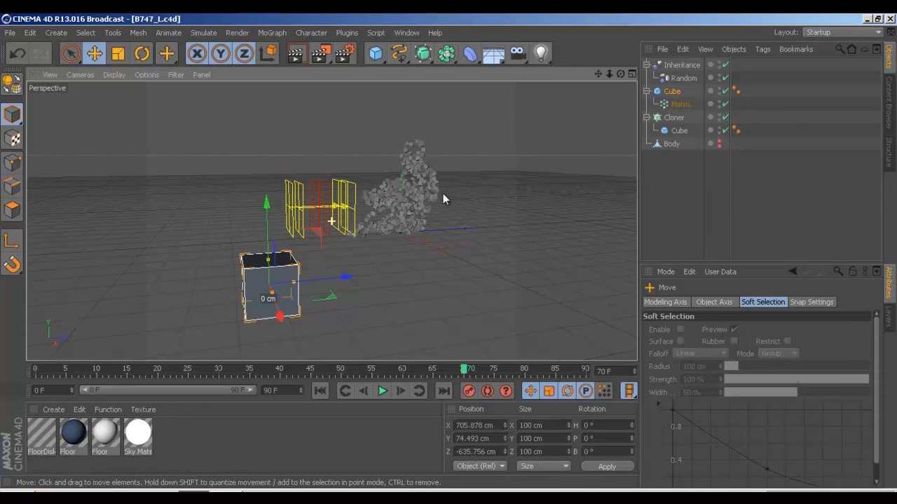